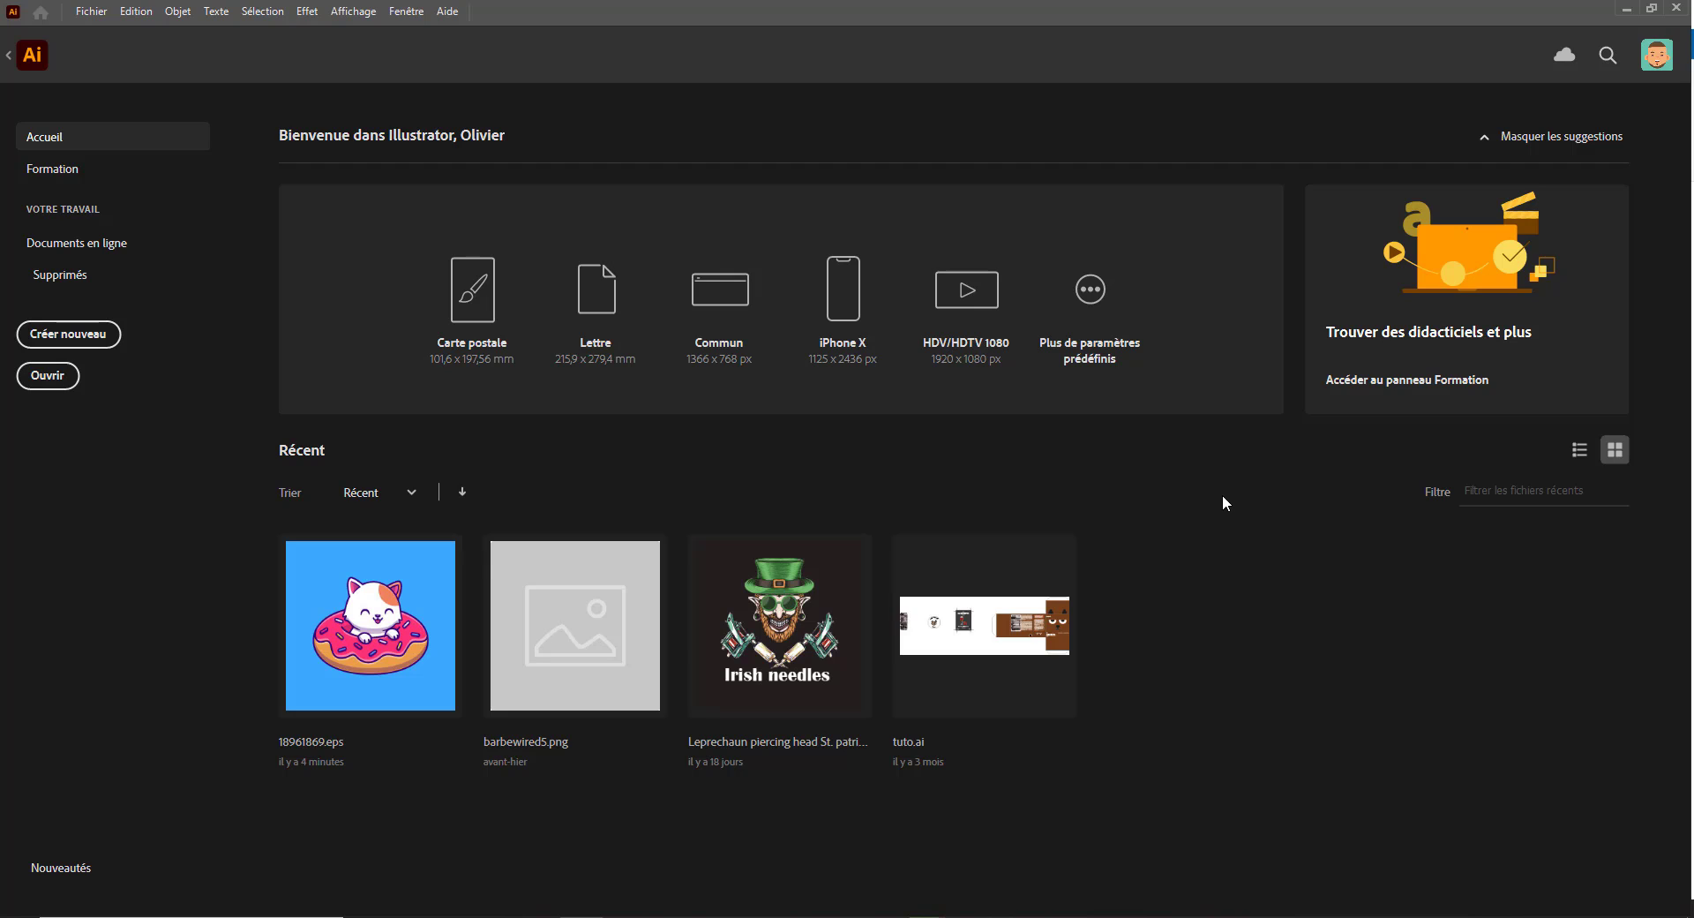
Step: View the online documents list and return to the home screen
{"action": "left_click", "coordinate": [123, 242]}
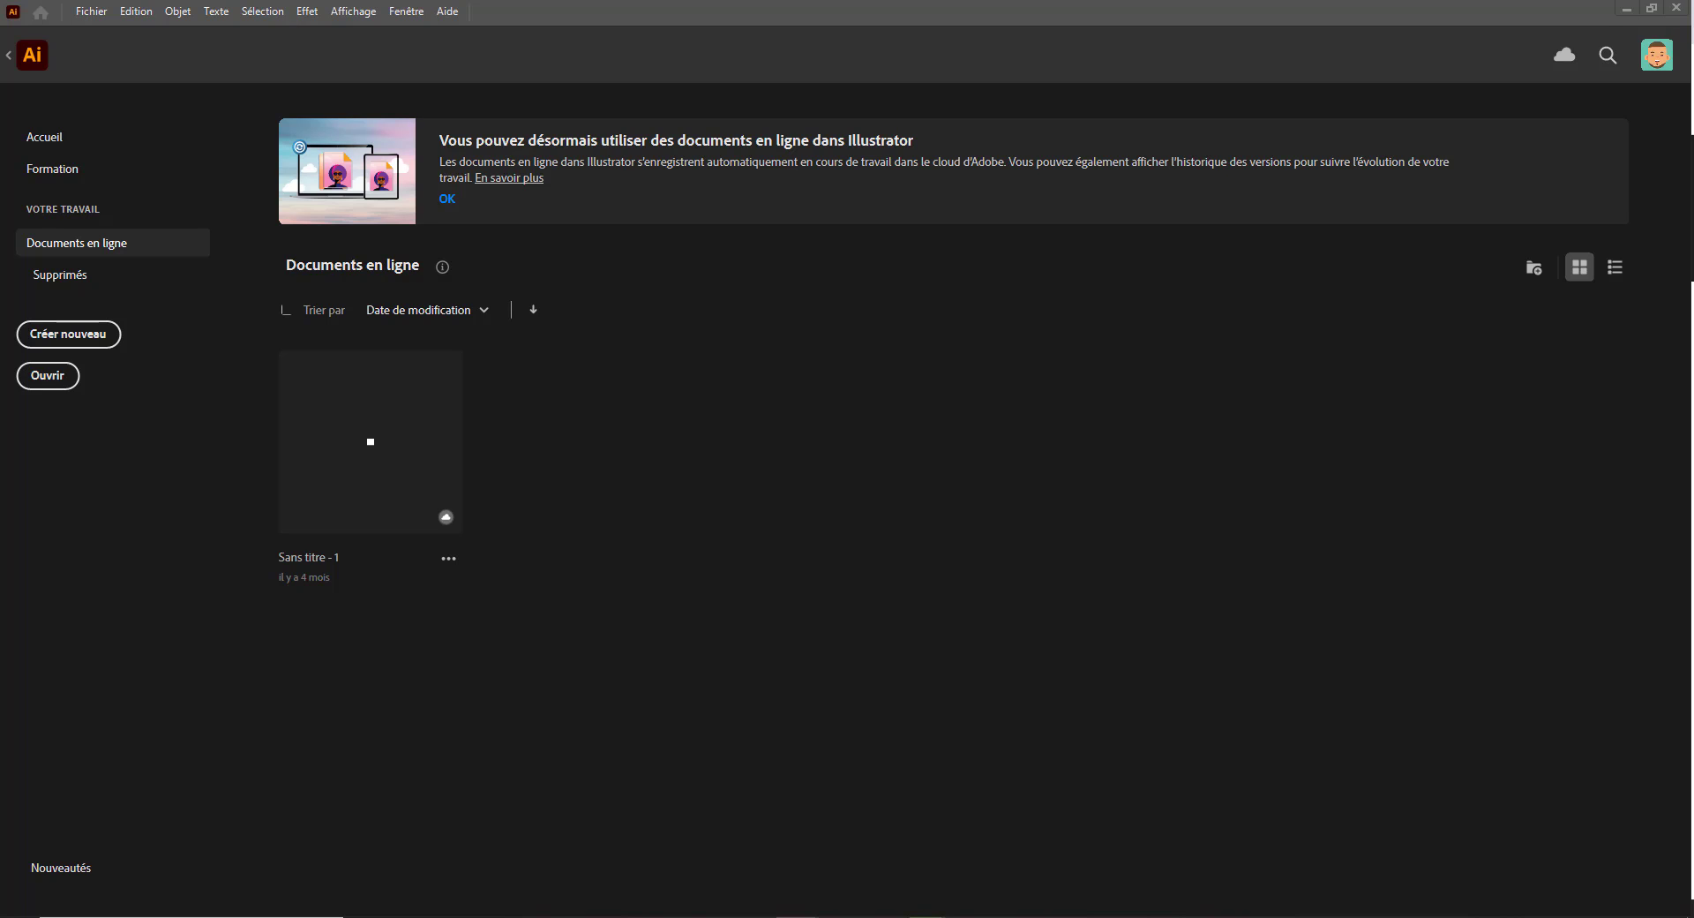
{"action": "left_click", "coordinate": [92, 12]}
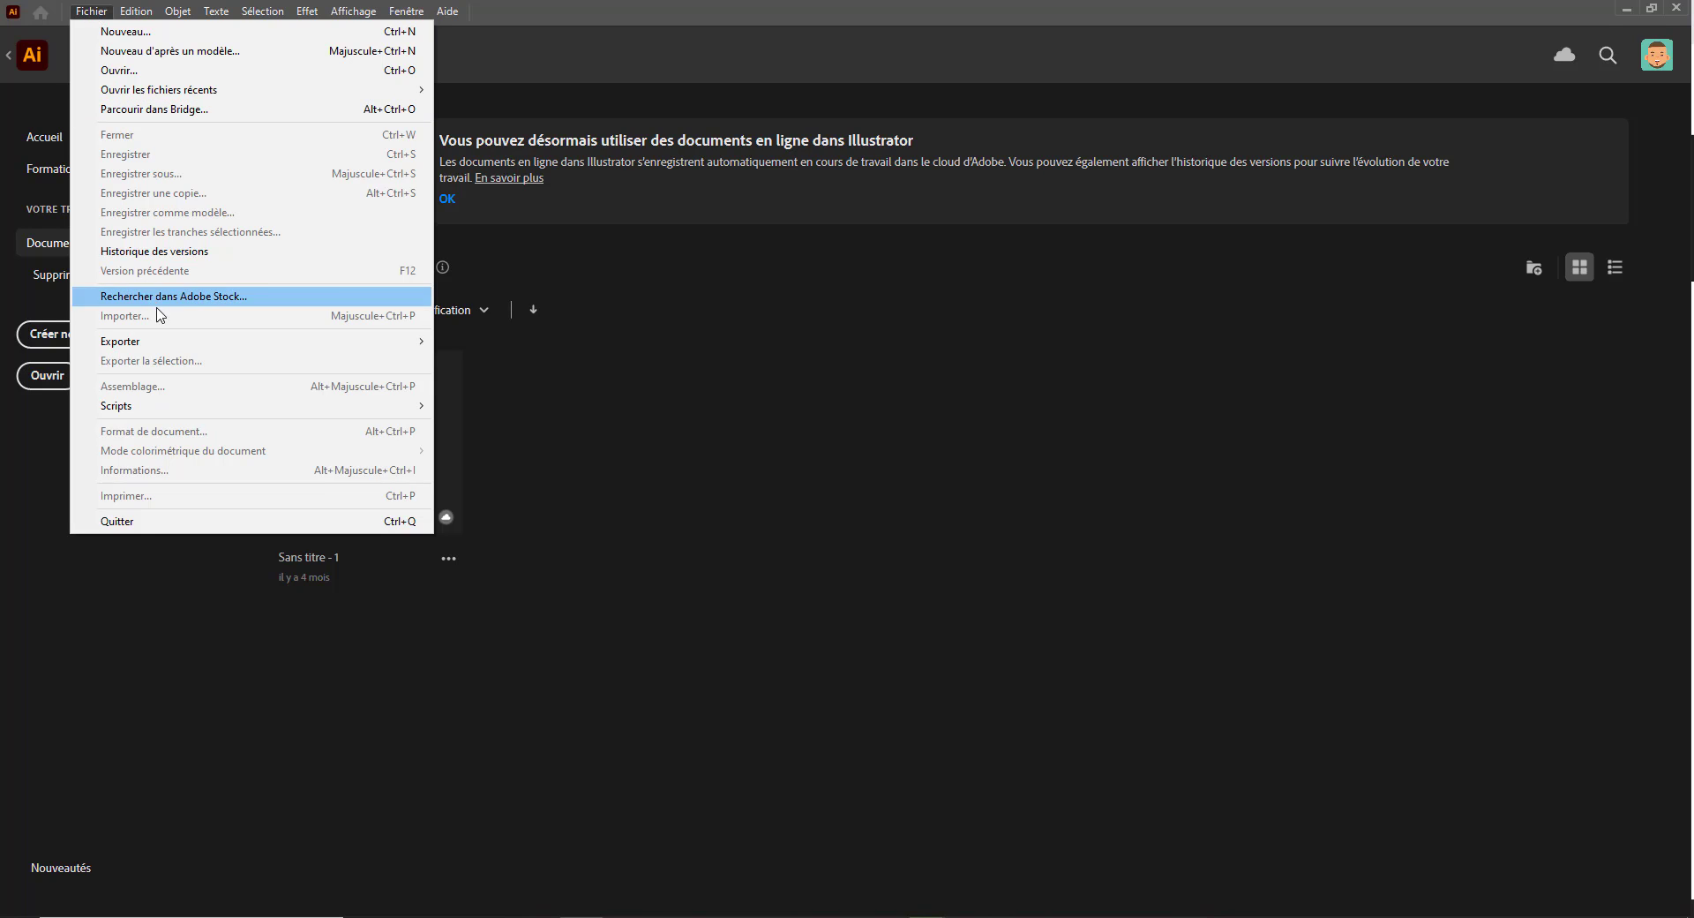
{"action": "left_click", "coordinate": [676, 367]}
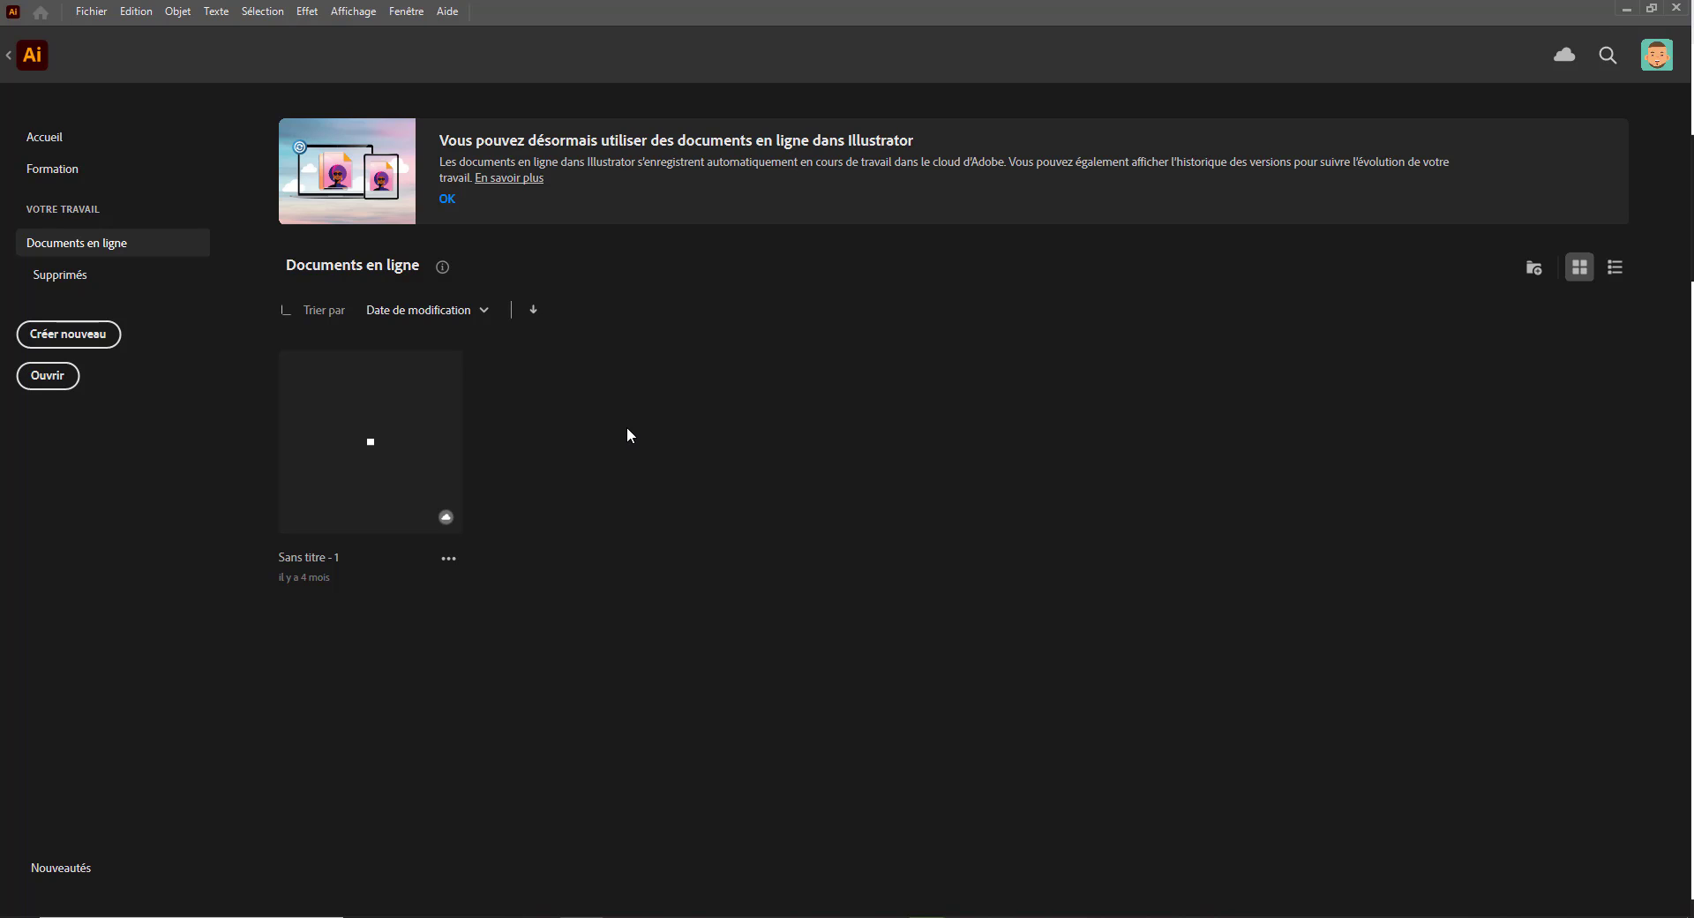
{"action": "left_click", "coordinate": [68, 139]}
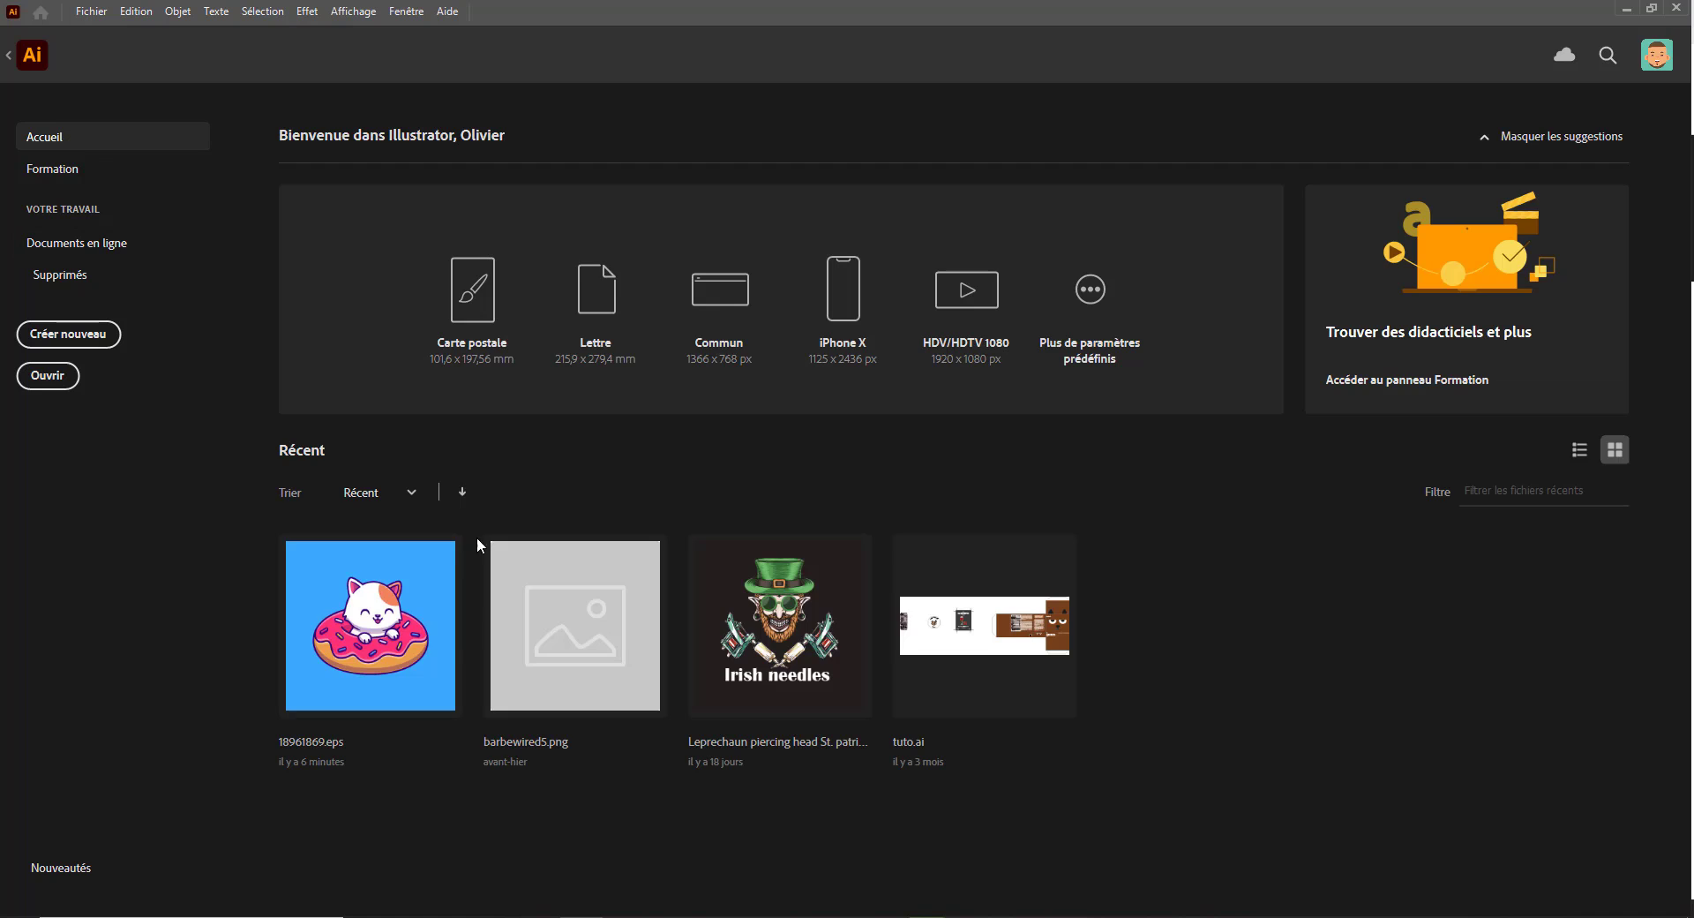
Step: Open the recent file 18961869.eps and select the whole cat-and-donut illustration
{"action": "left_click", "coordinate": [366, 600]}
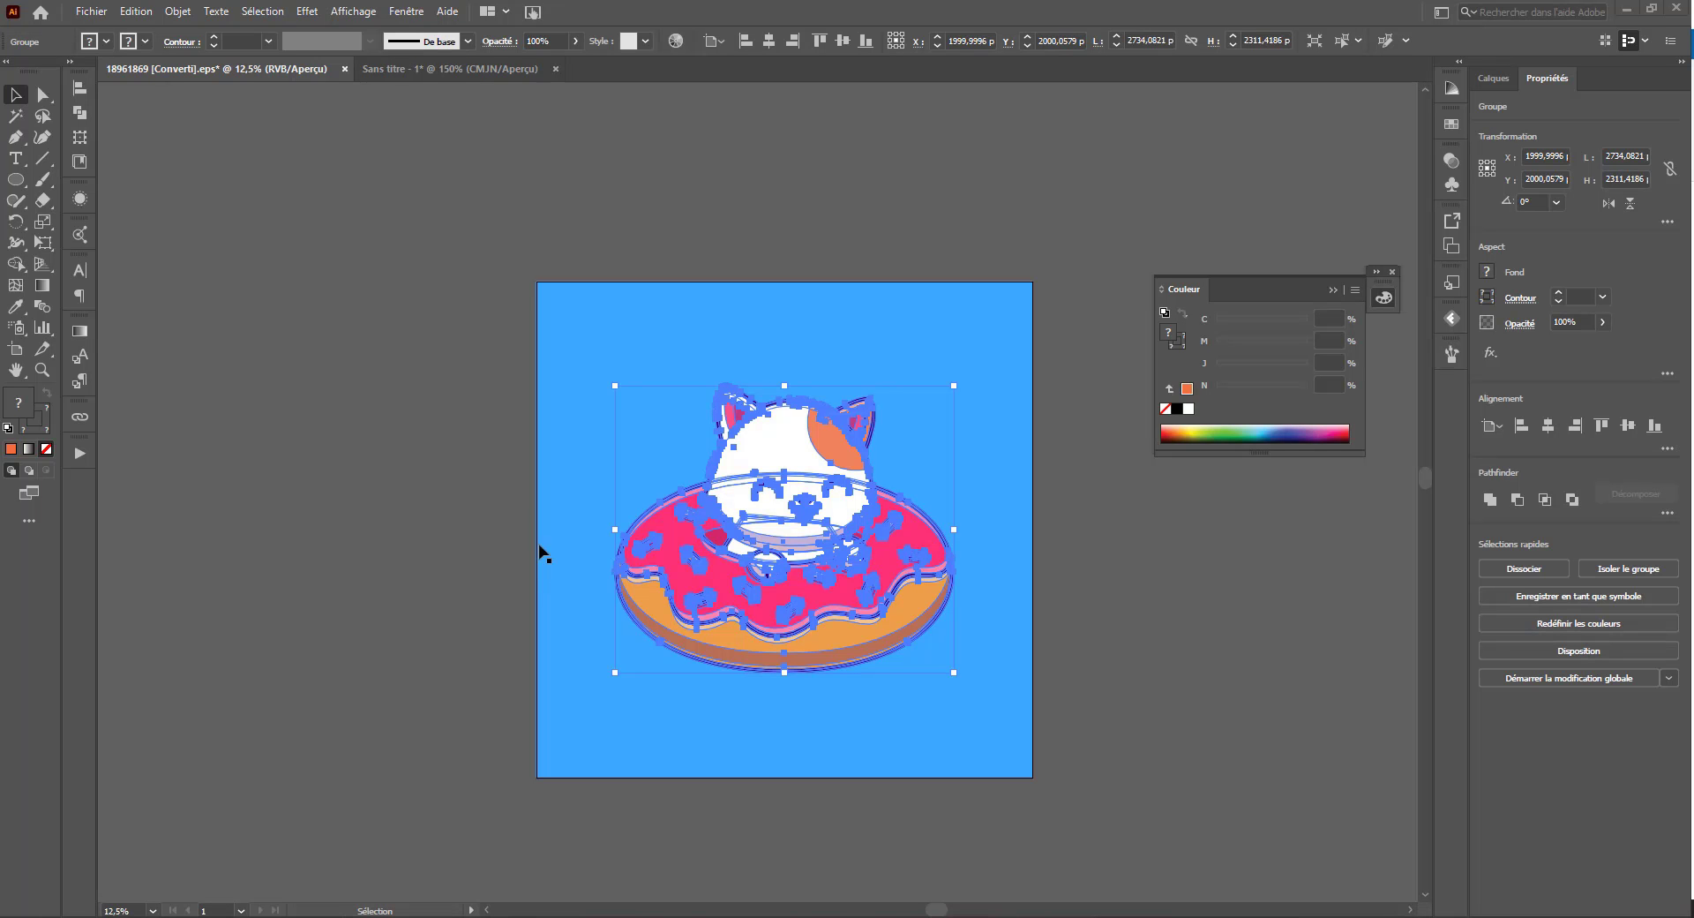
{"action": "left_click", "coordinate": [519, 512]}
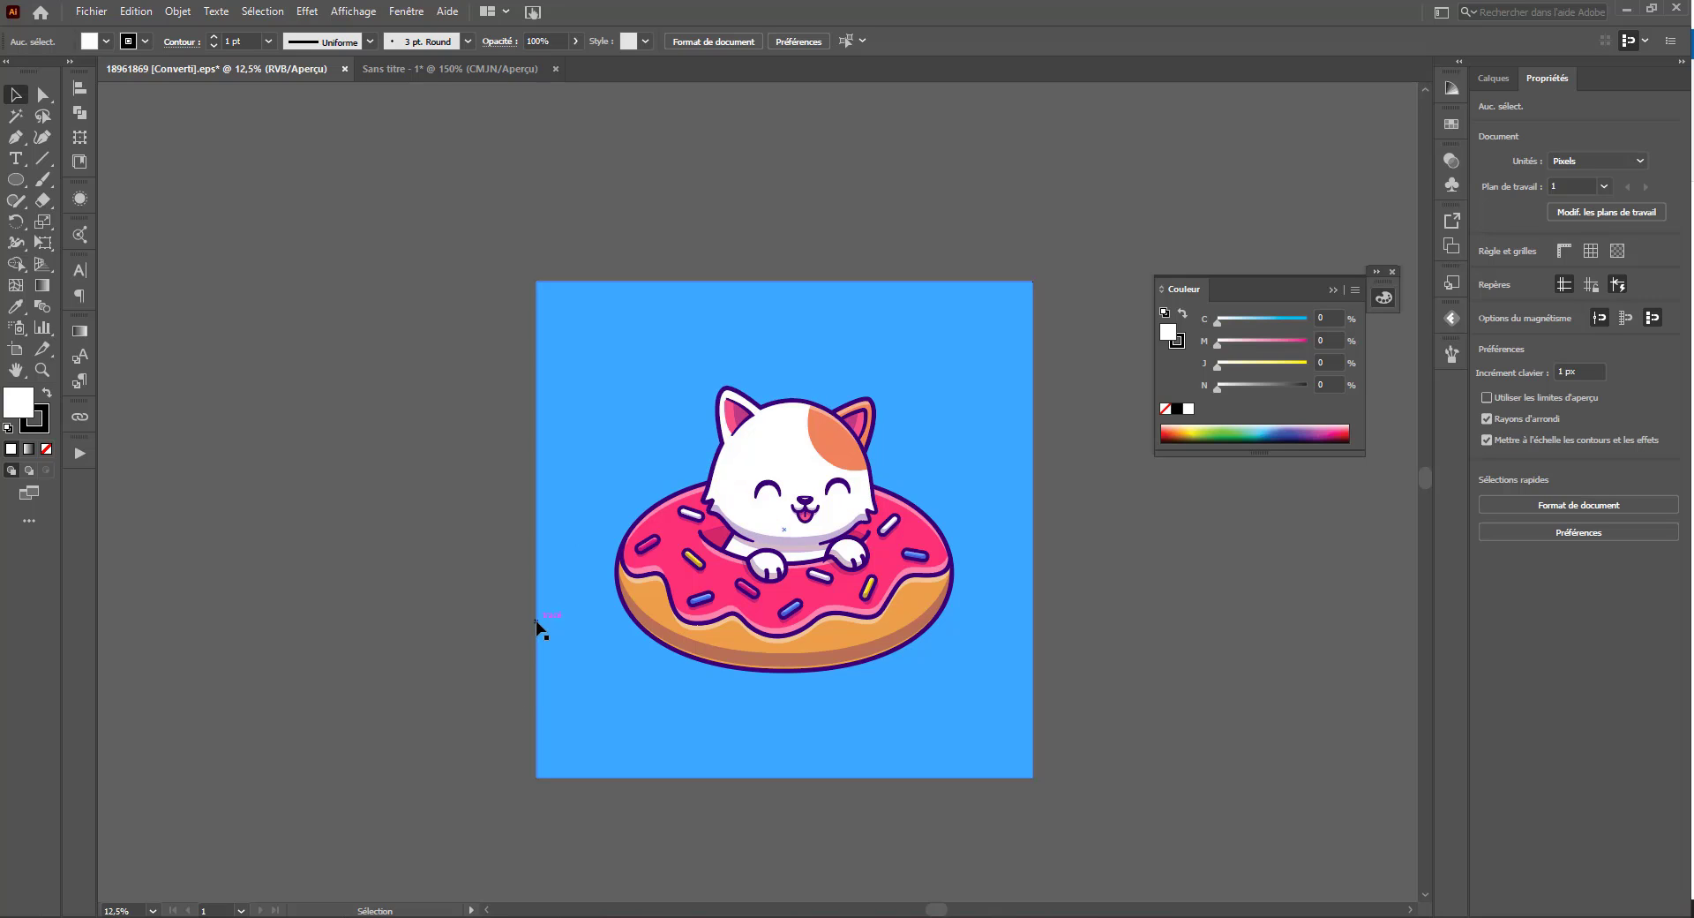
{"action": "key", "text": "ctrl+a"}
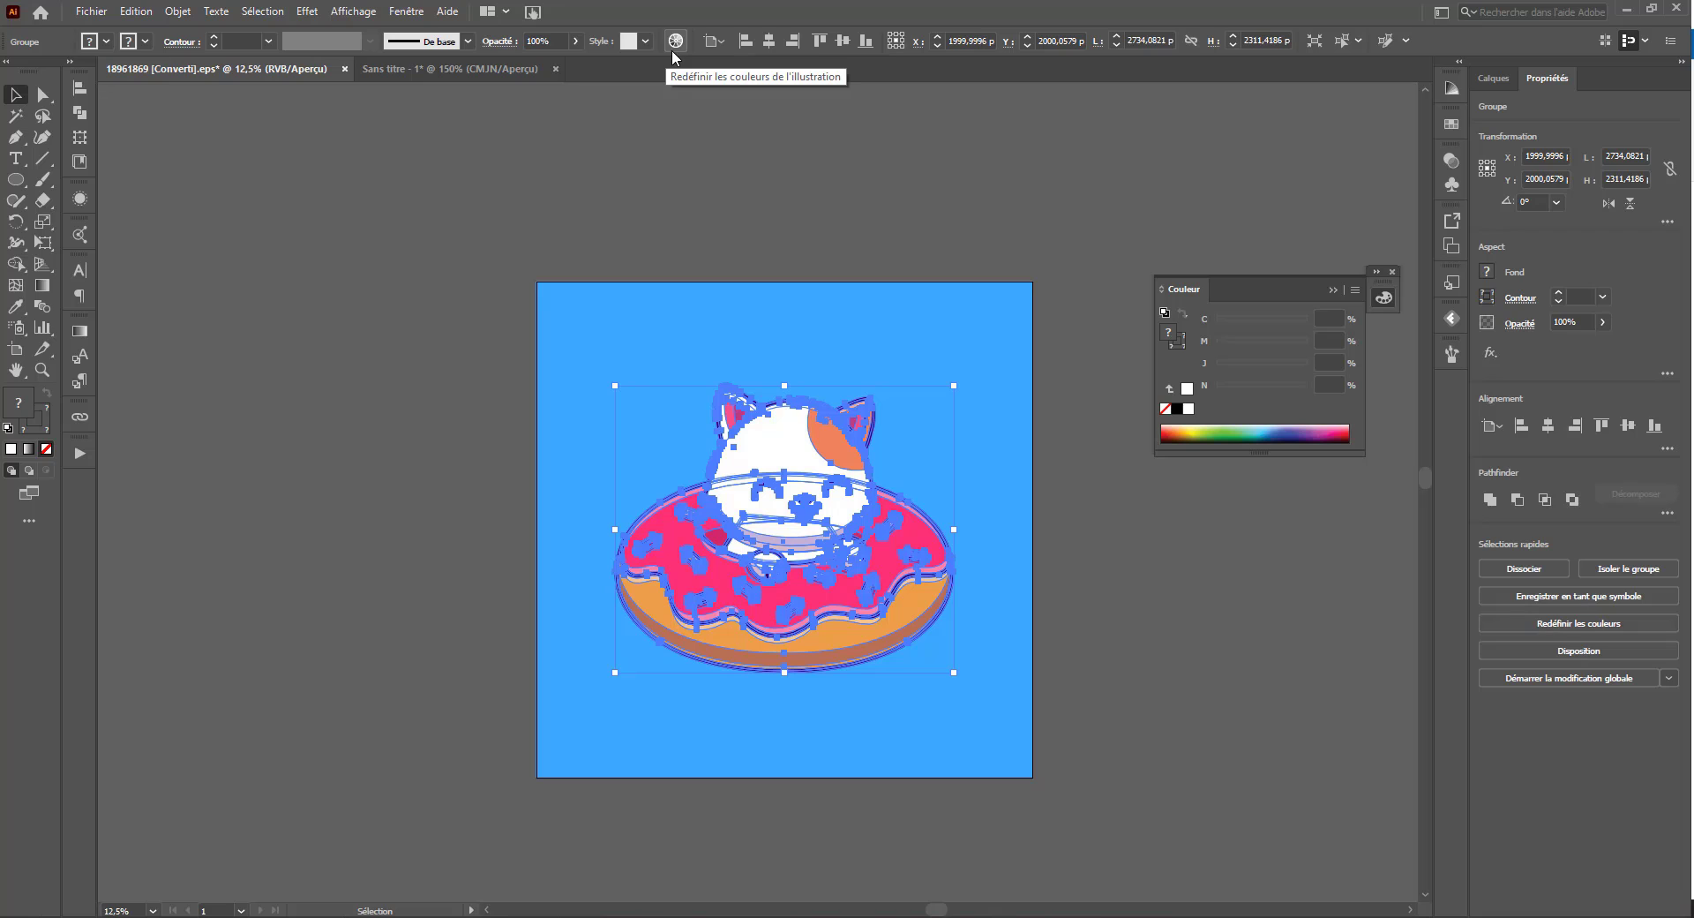
Step: Start Recolor Artwork on the selected illustration and move its dialog clear of the artwork
{"action": "left_click", "coordinate": [136, 11]}
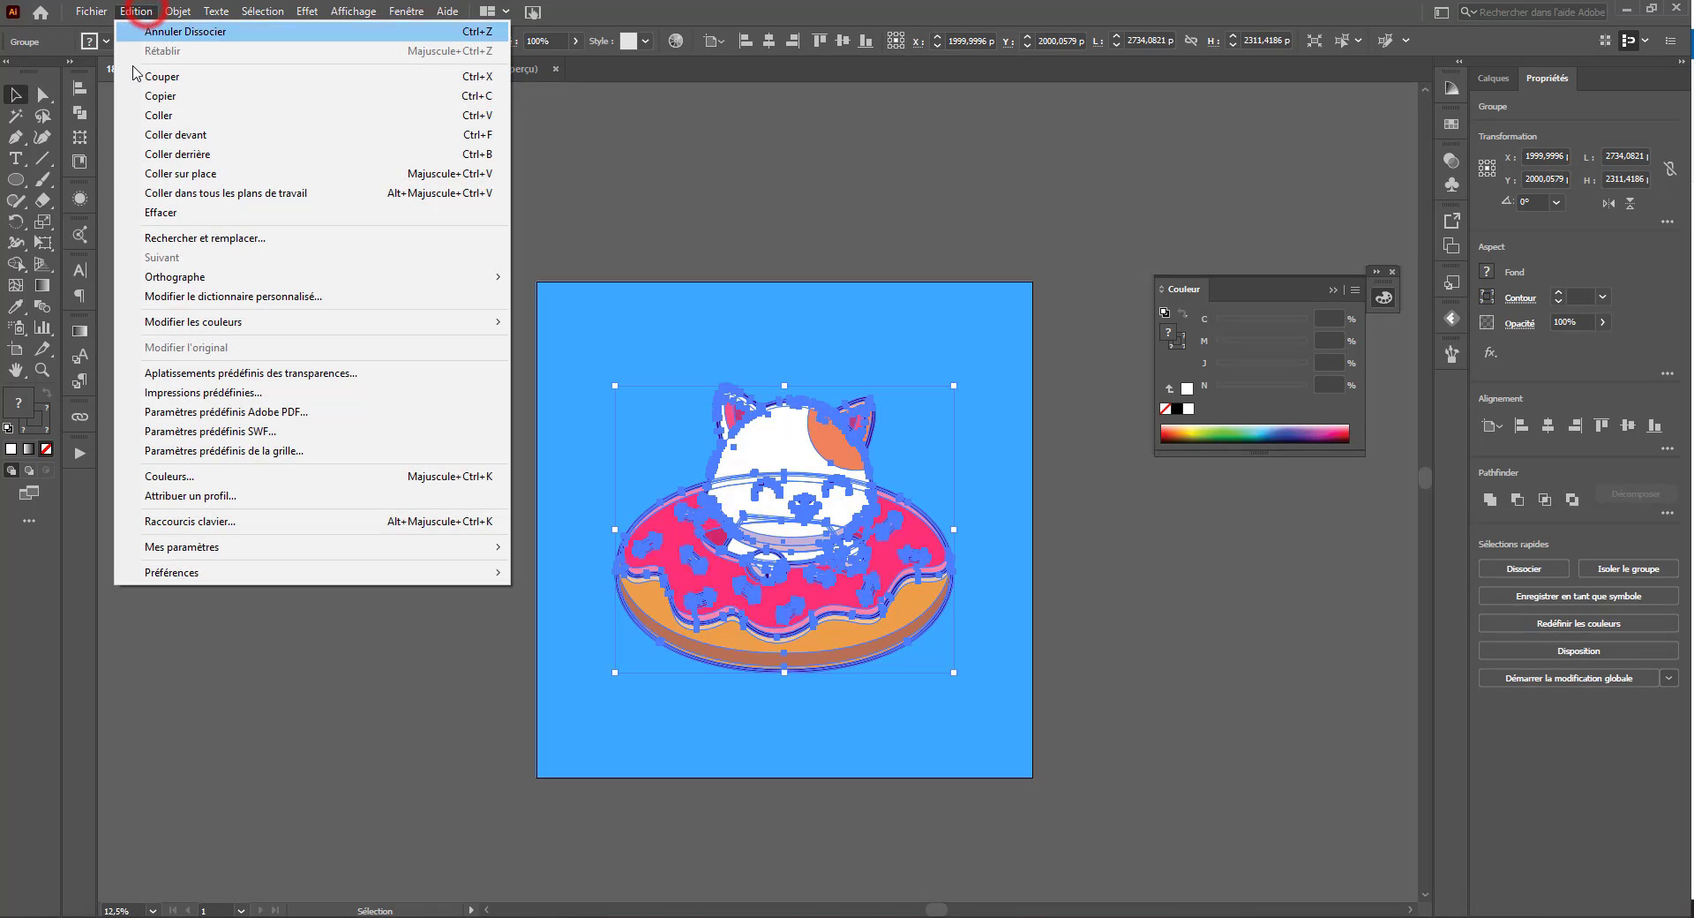
{"action": "mouse_move", "coordinate": [223, 321]}
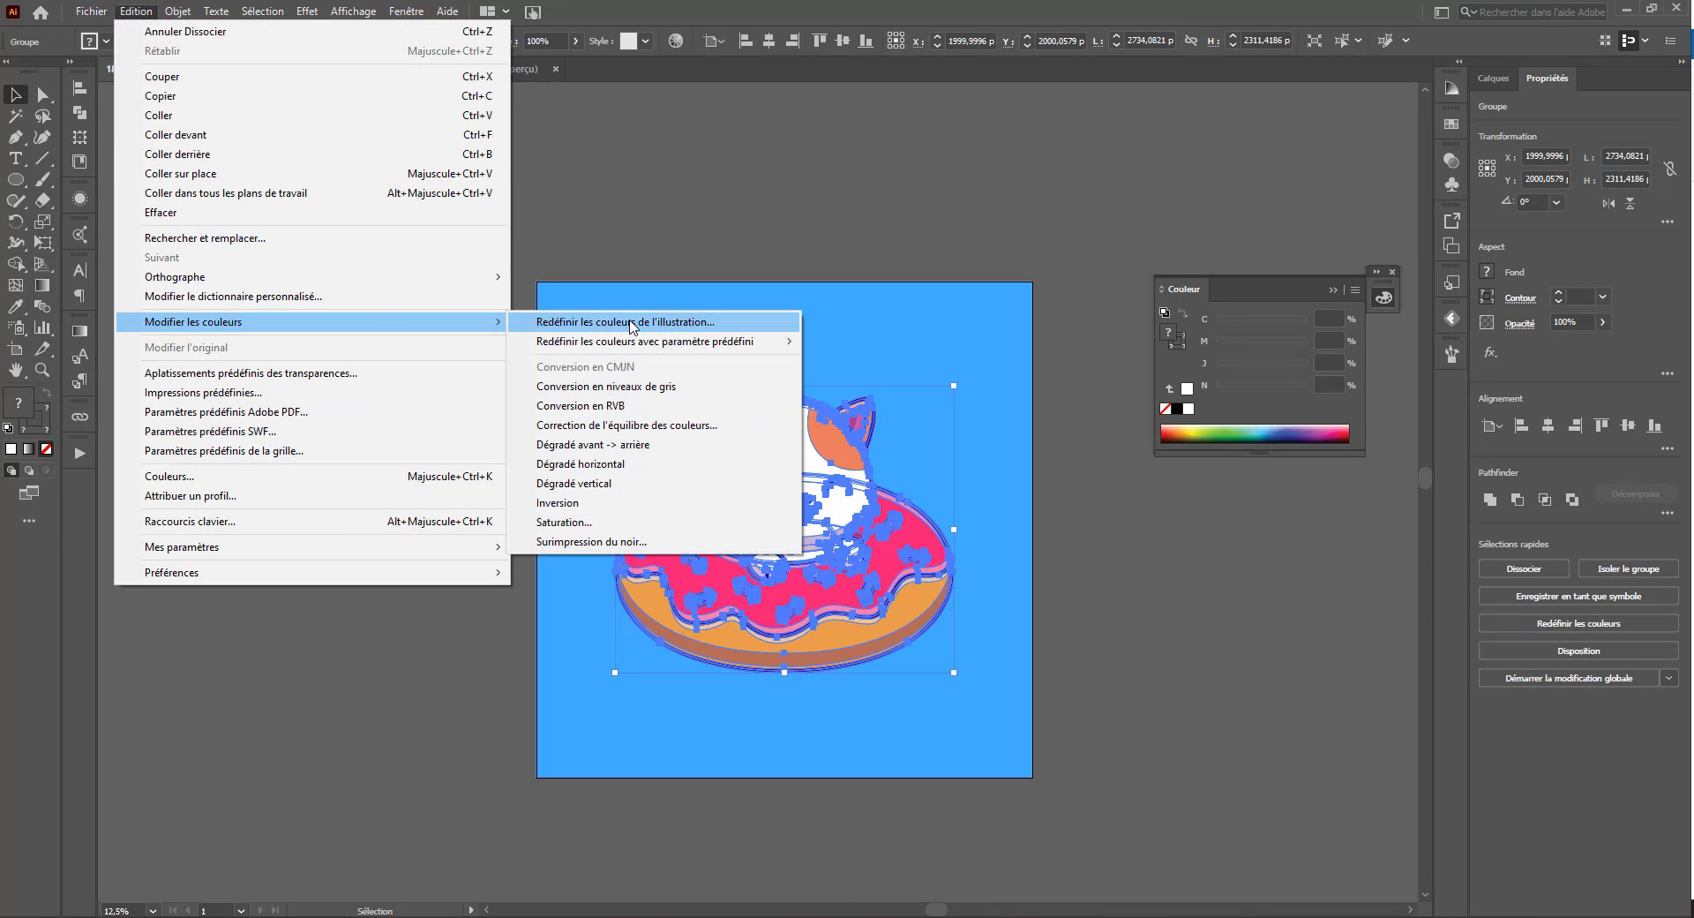
{"action": "left_click", "coordinate": [675, 40]}
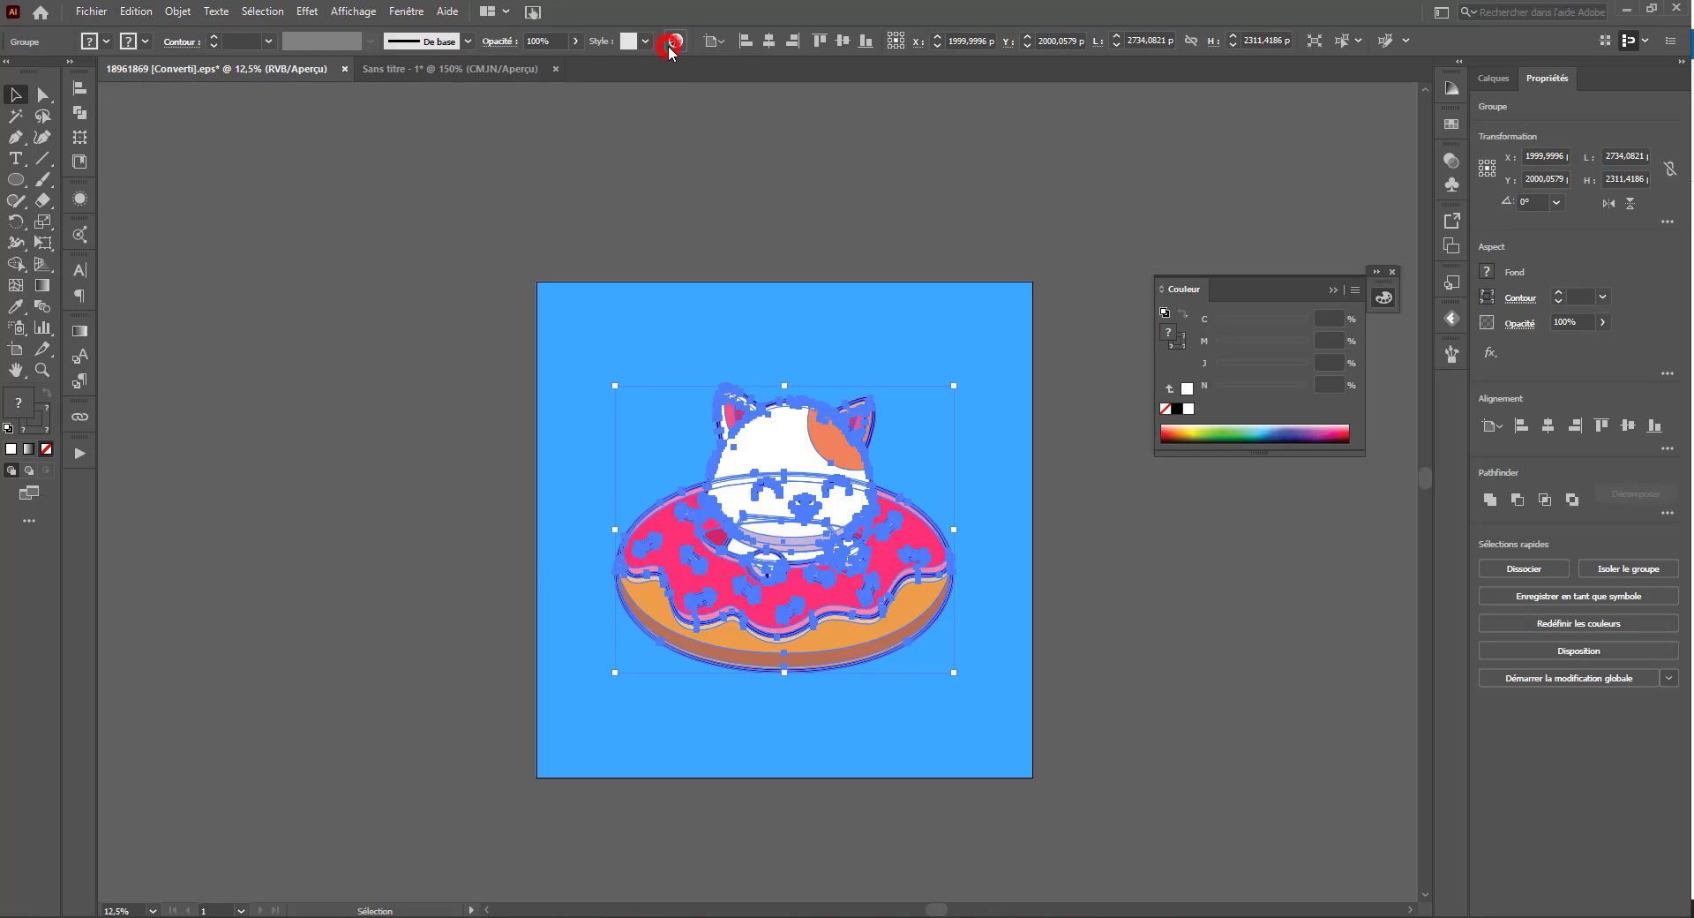
{"action": "left_click_drag", "start_coordinate": [757, 231], "coordinate": [330, 141]}
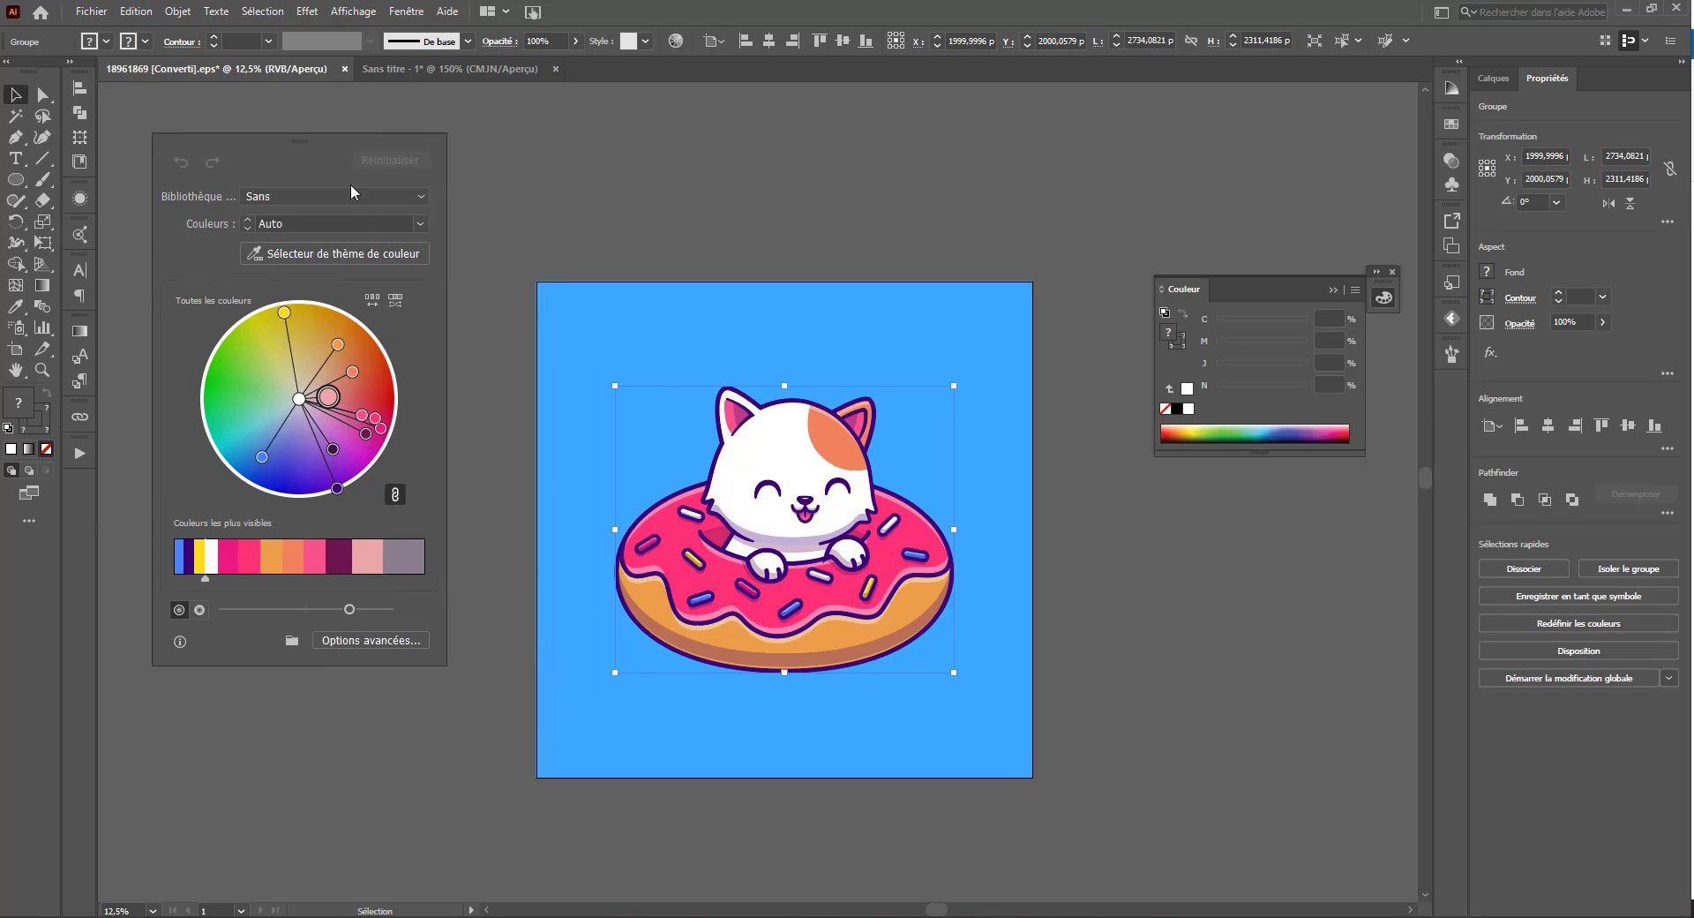
Step: Try recoloring the illustration with the Boissons color library, followed by Articles pour enfants
{"action": "left_click", "coordinate": [402, 194]}
{"action": "mouse_move", "coordinate": [388, 281]}
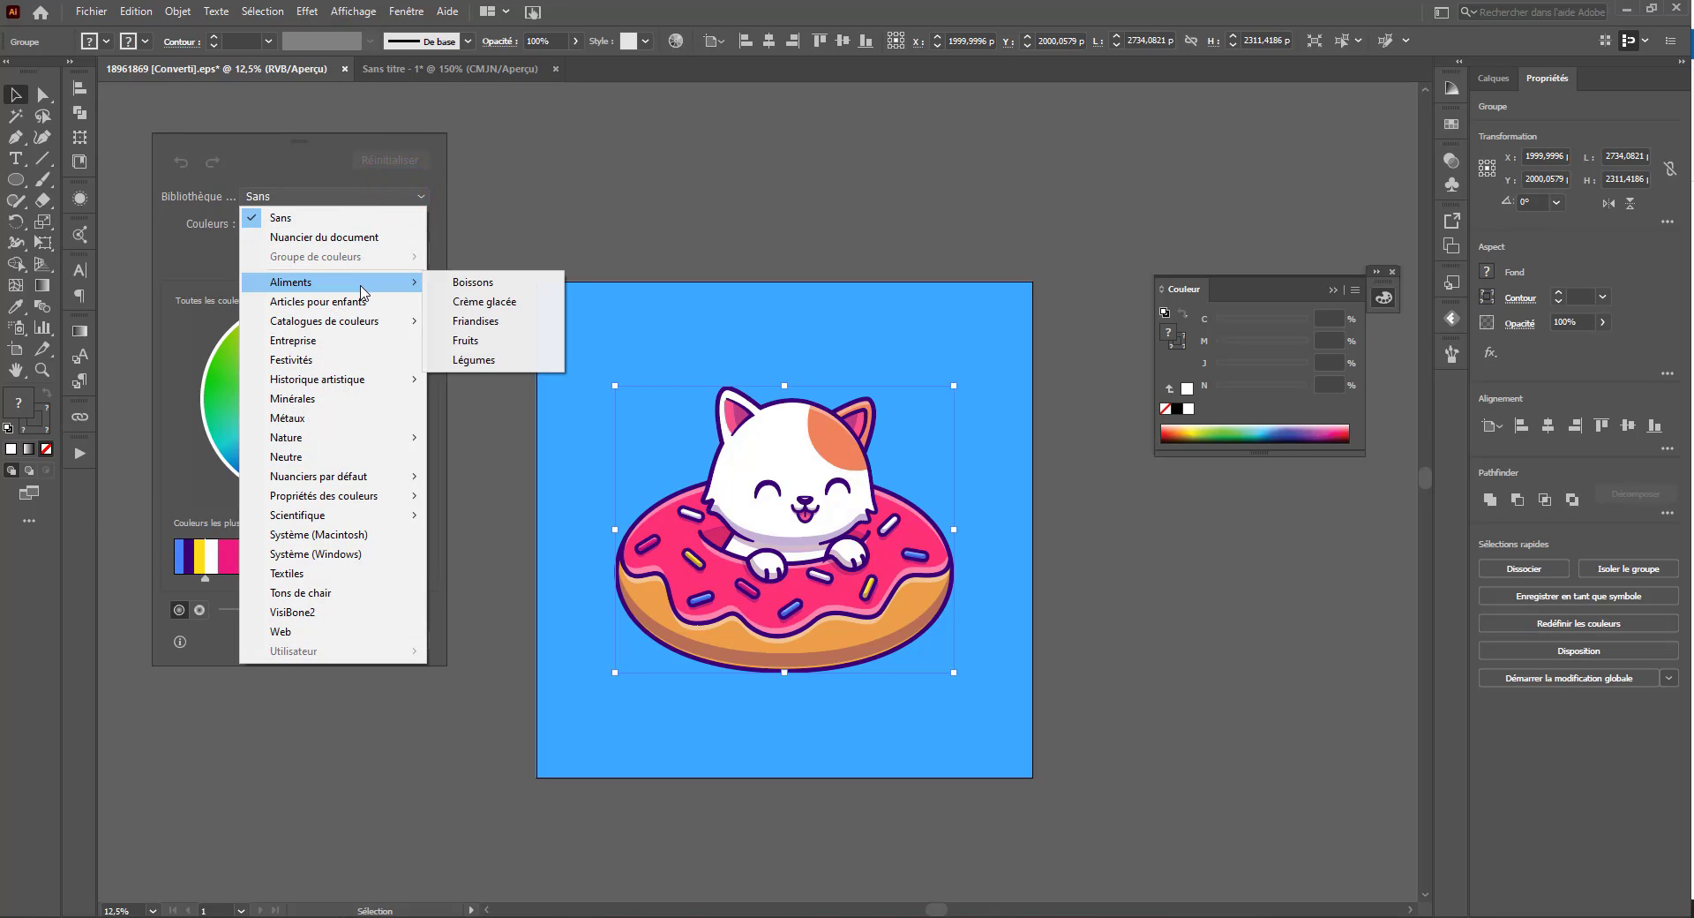
{"action": "left_click", "coordinate": [454, 283]}
{"action": "left_click", "coordinate": [313, 195]}
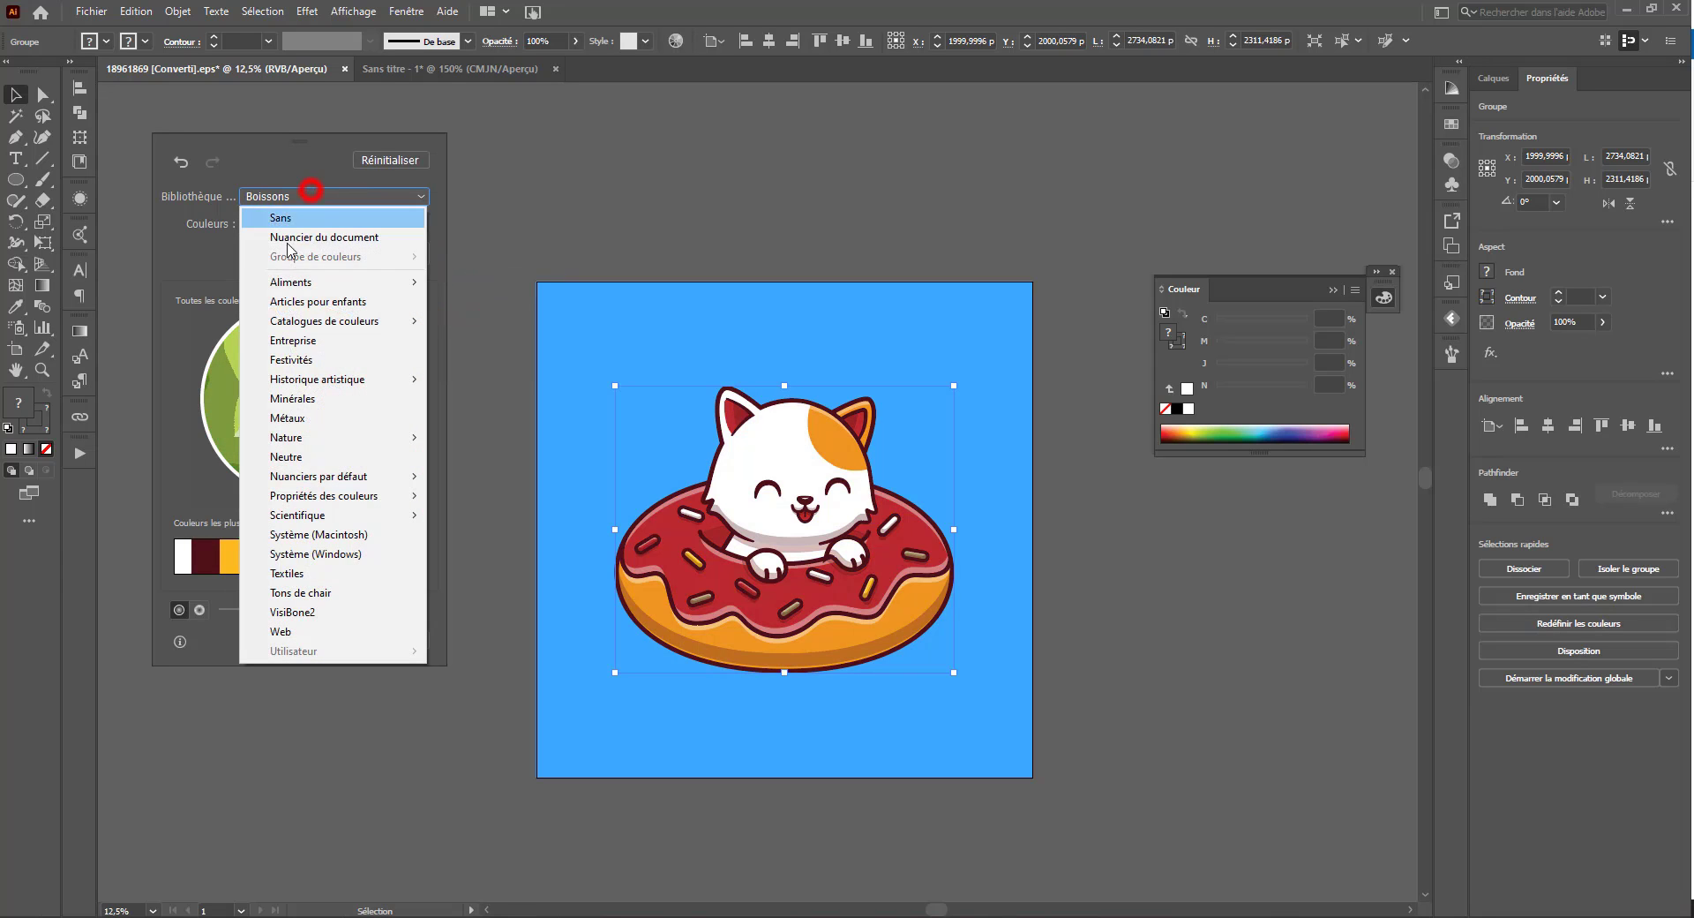
{"action": "left_click", "coordinate": [300, 303]}
Step: Look through the Catalogues de couleurs libraries and set the color library back to Sans
{"action": "left_click", "coordinate": [383, 194]}
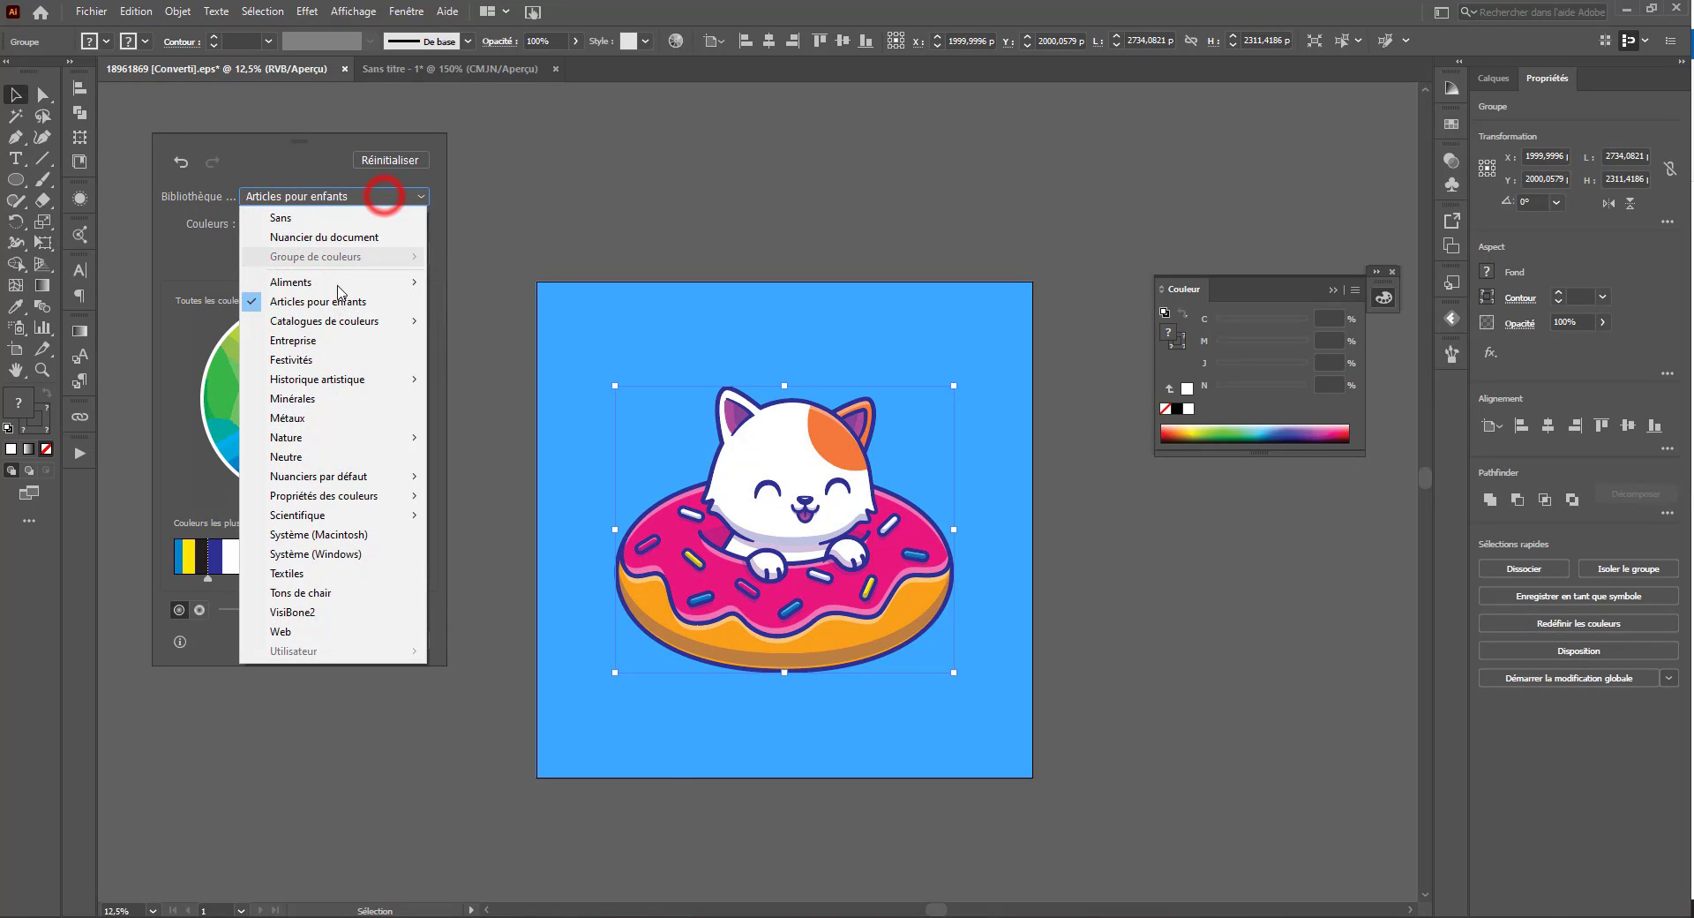
{"action": "left_click", "coordinate": [325, 321]}
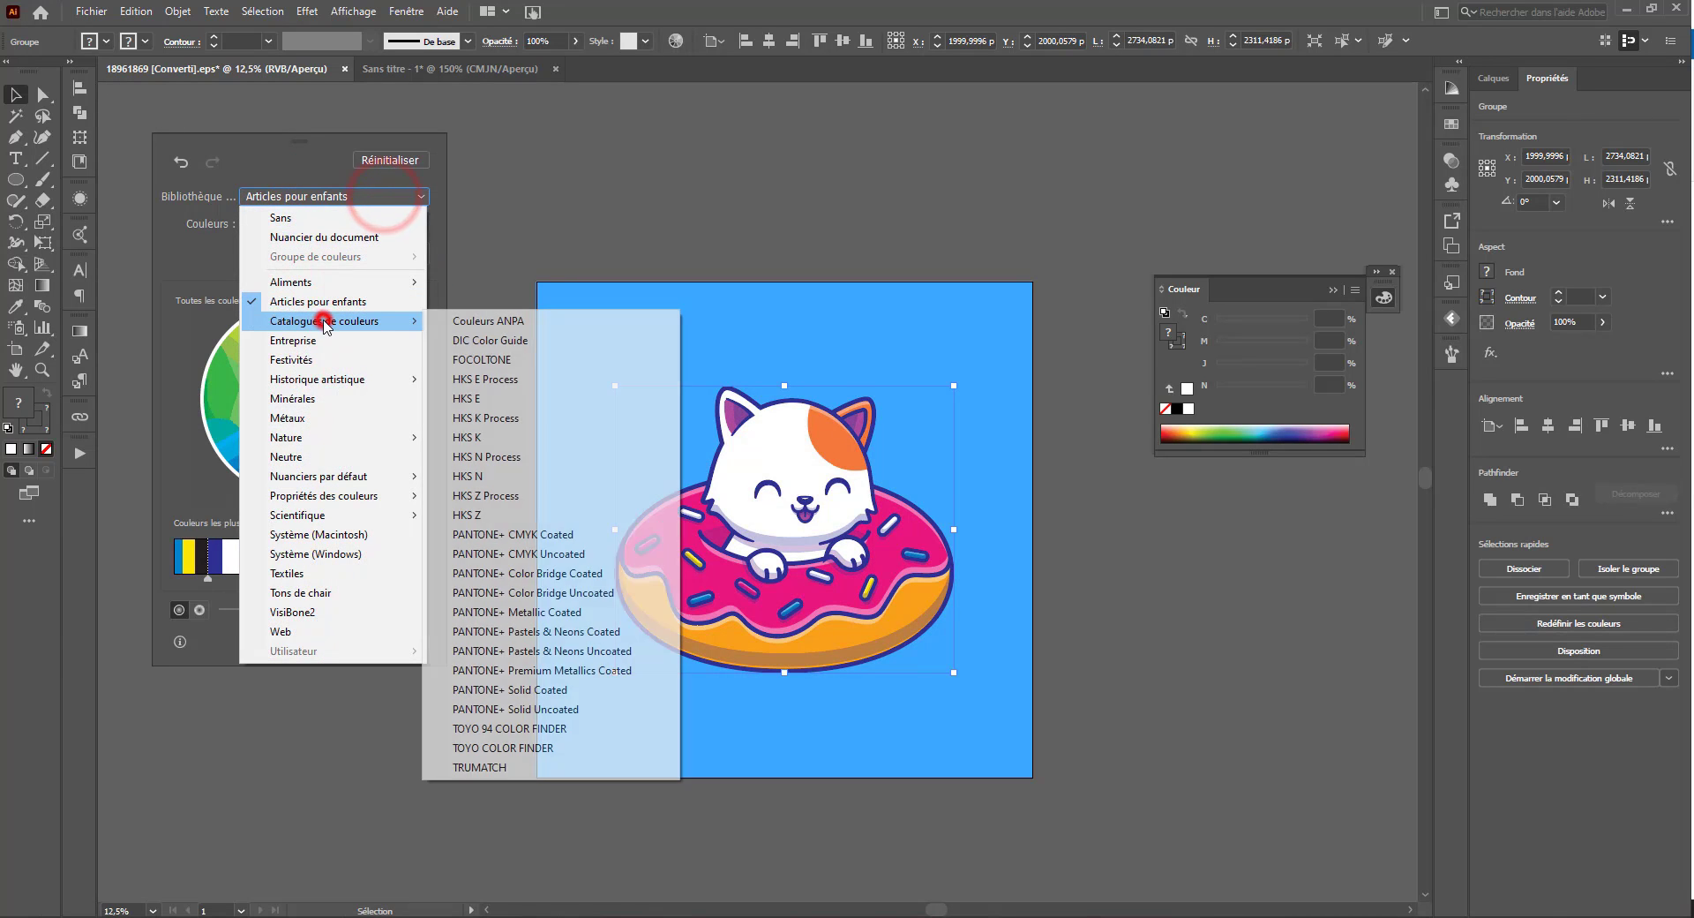
{"action": "left_click", "coordinate": [352, 190]}
{"action": "left_click", "coordinate": [281, 217]}
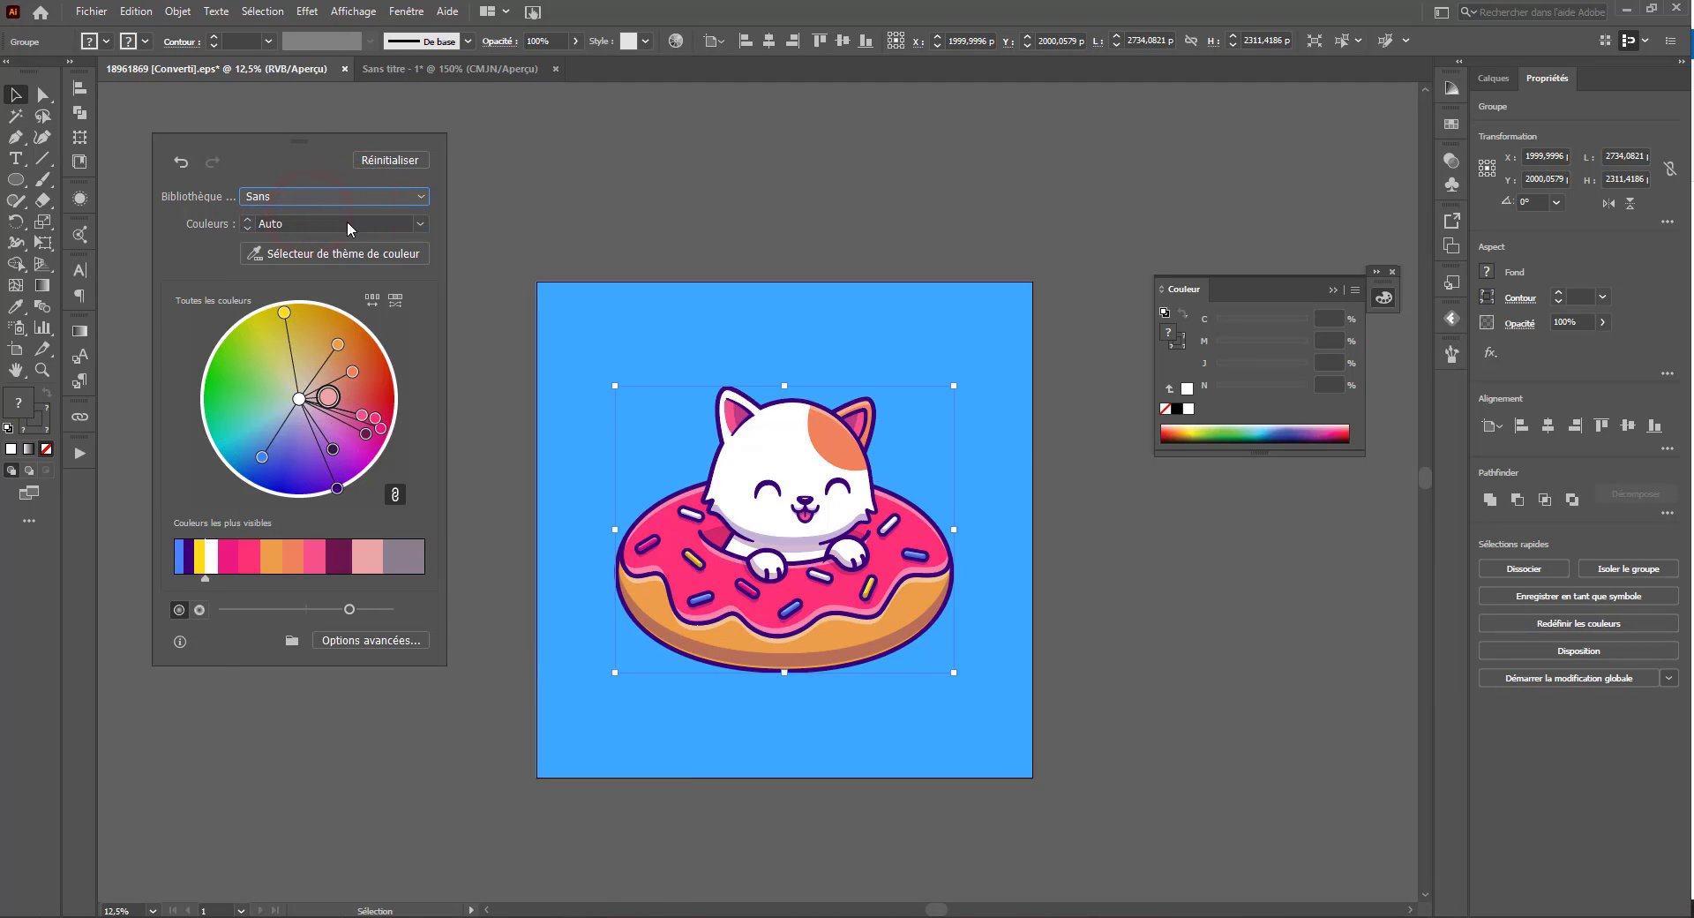
Step: Try color counts of 4, 5 and Tout, and shift the yellow of the sprinkles to green on the color wheel
{"action": "left_click", "coordinate": [424, 220]}
{"action": "left_click", "coordinate": [436, 322]}
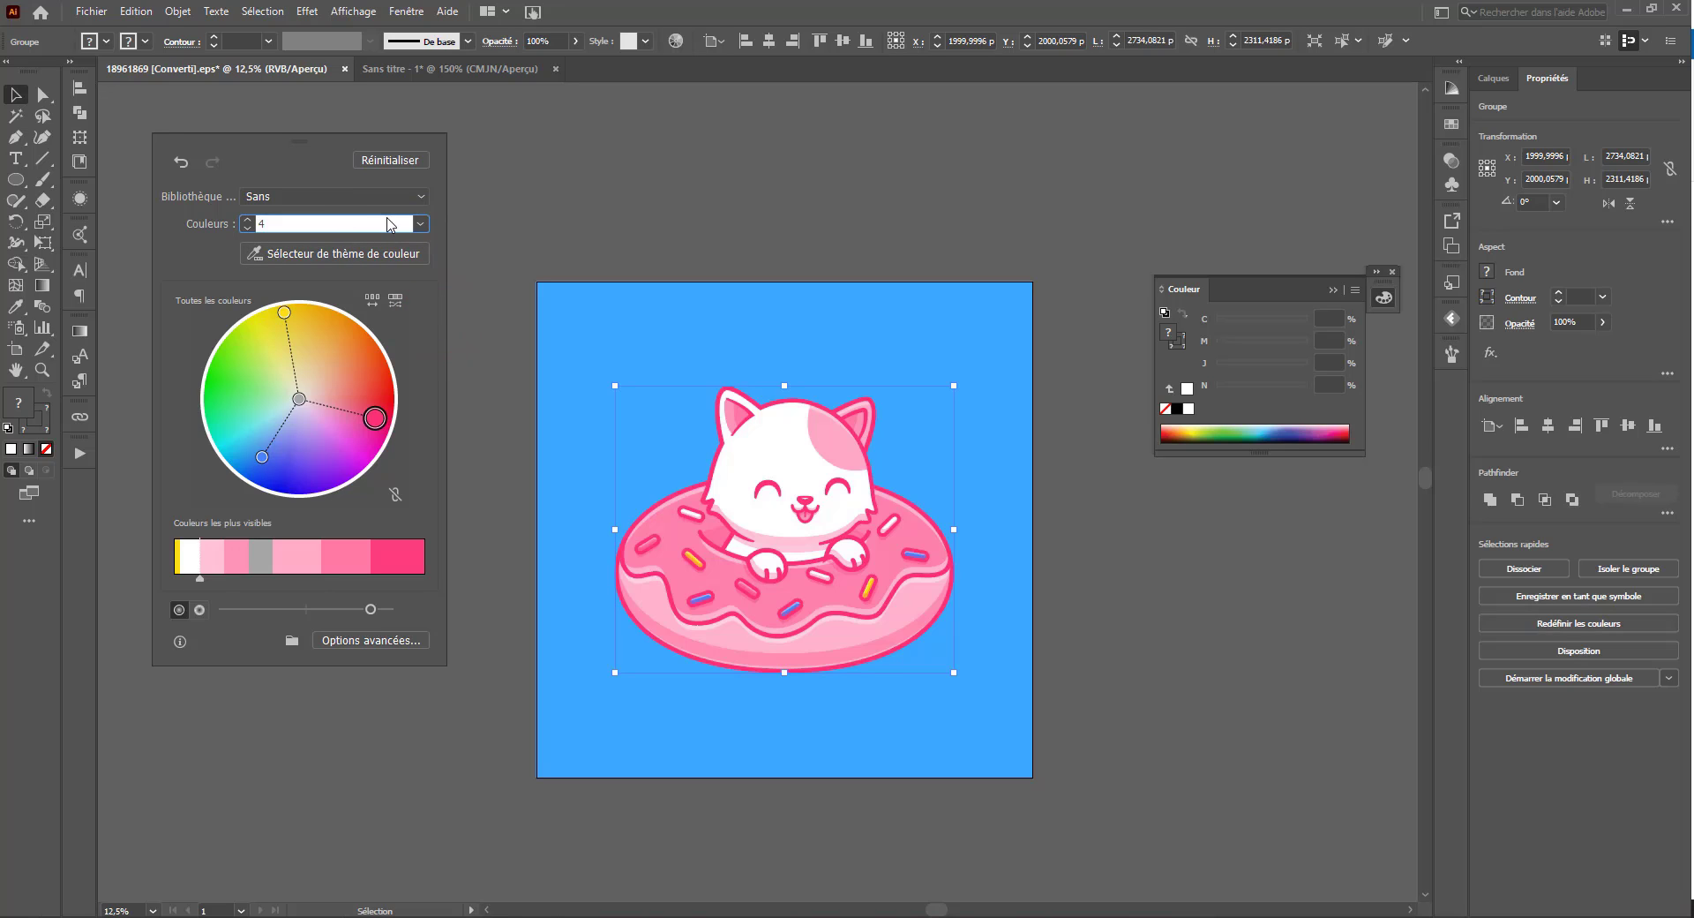
{"action": "left_click", "coordinate": [422, 226]}
{"action": "left_click", "coordinate": [435, 338]}
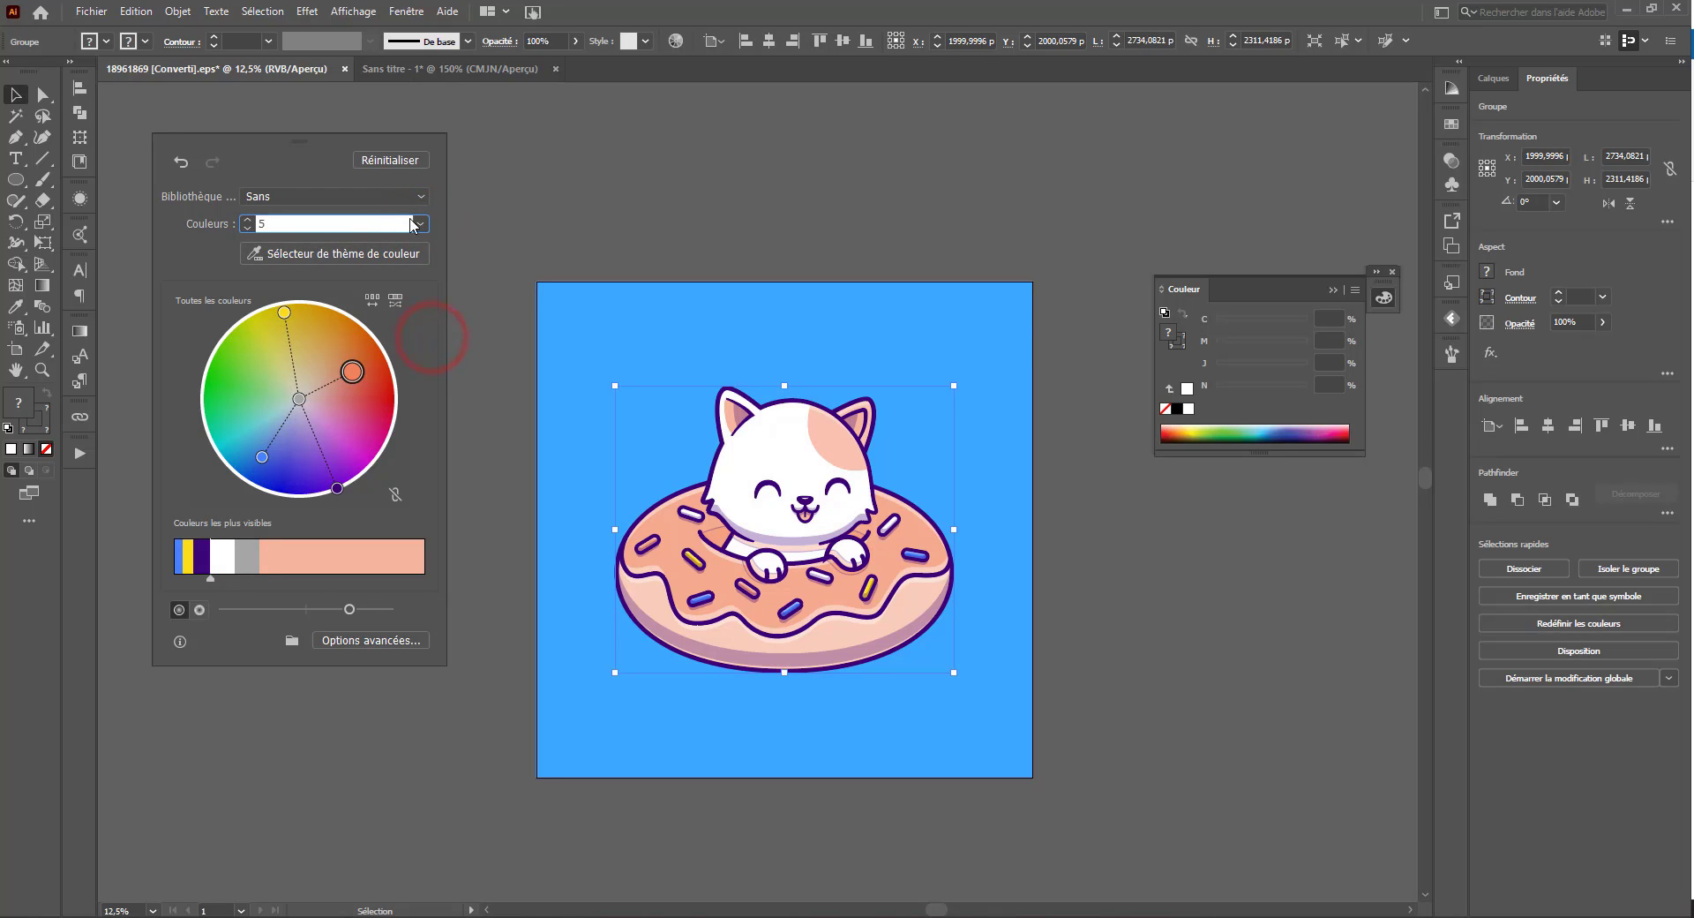
{"action": "left_click", "coordinate": [413, 225]}
{"action": "left_click", "coordinate": [430, 356]}
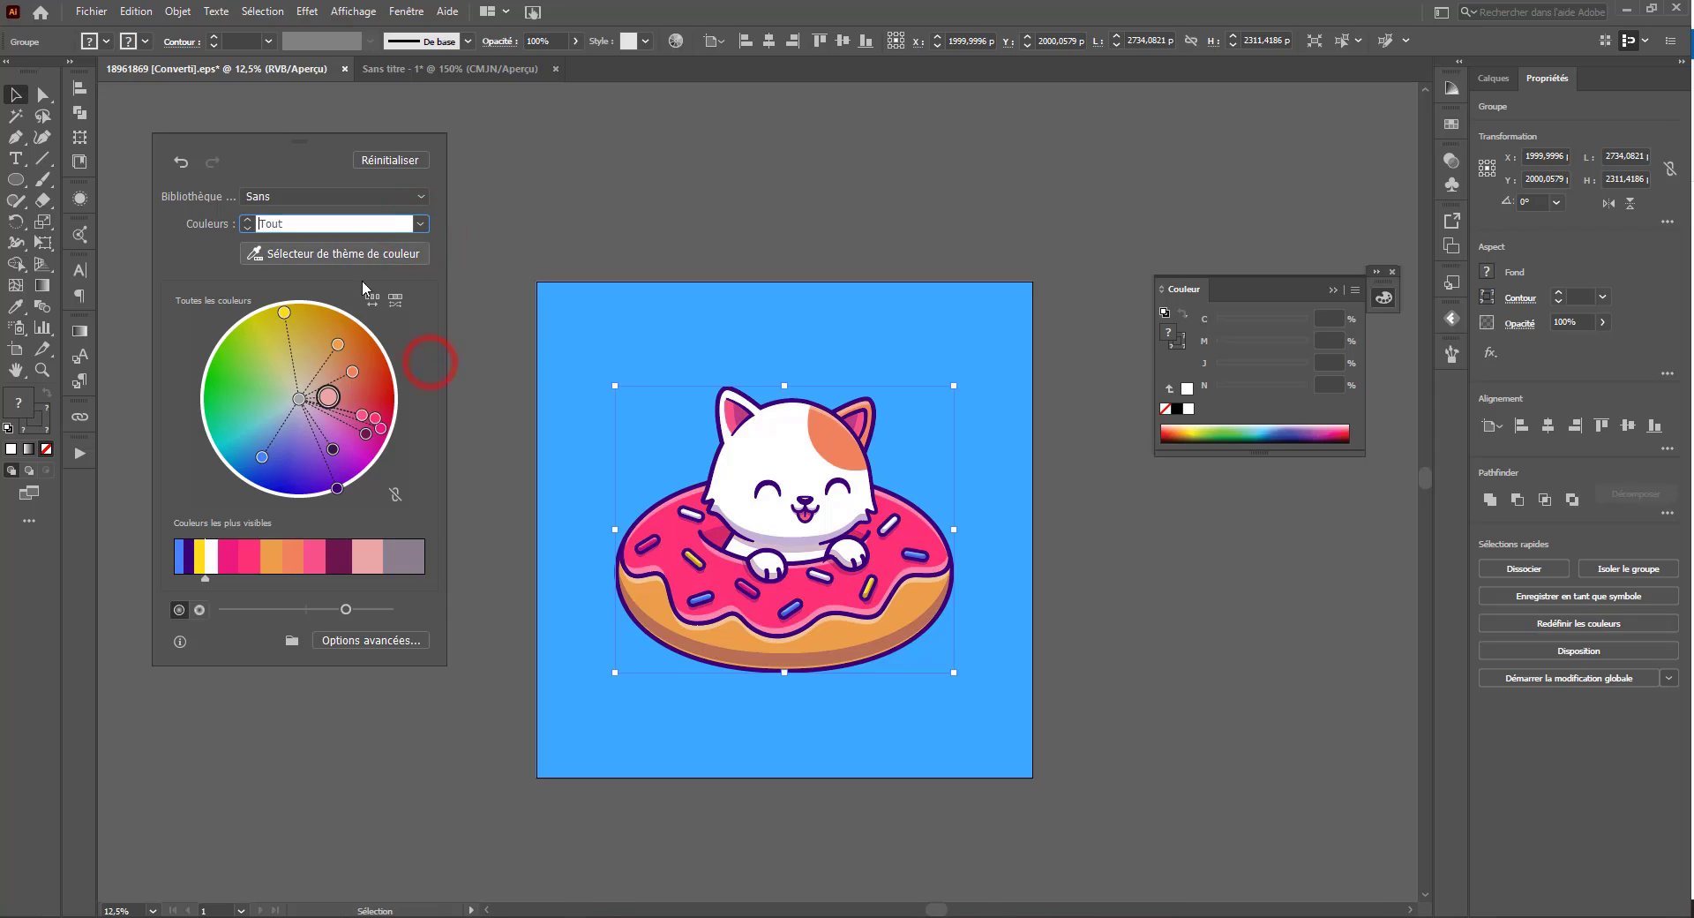
{"action": "left_click_drag", "start_coordinate": [284, 314], "coordinate": [211, 413]}
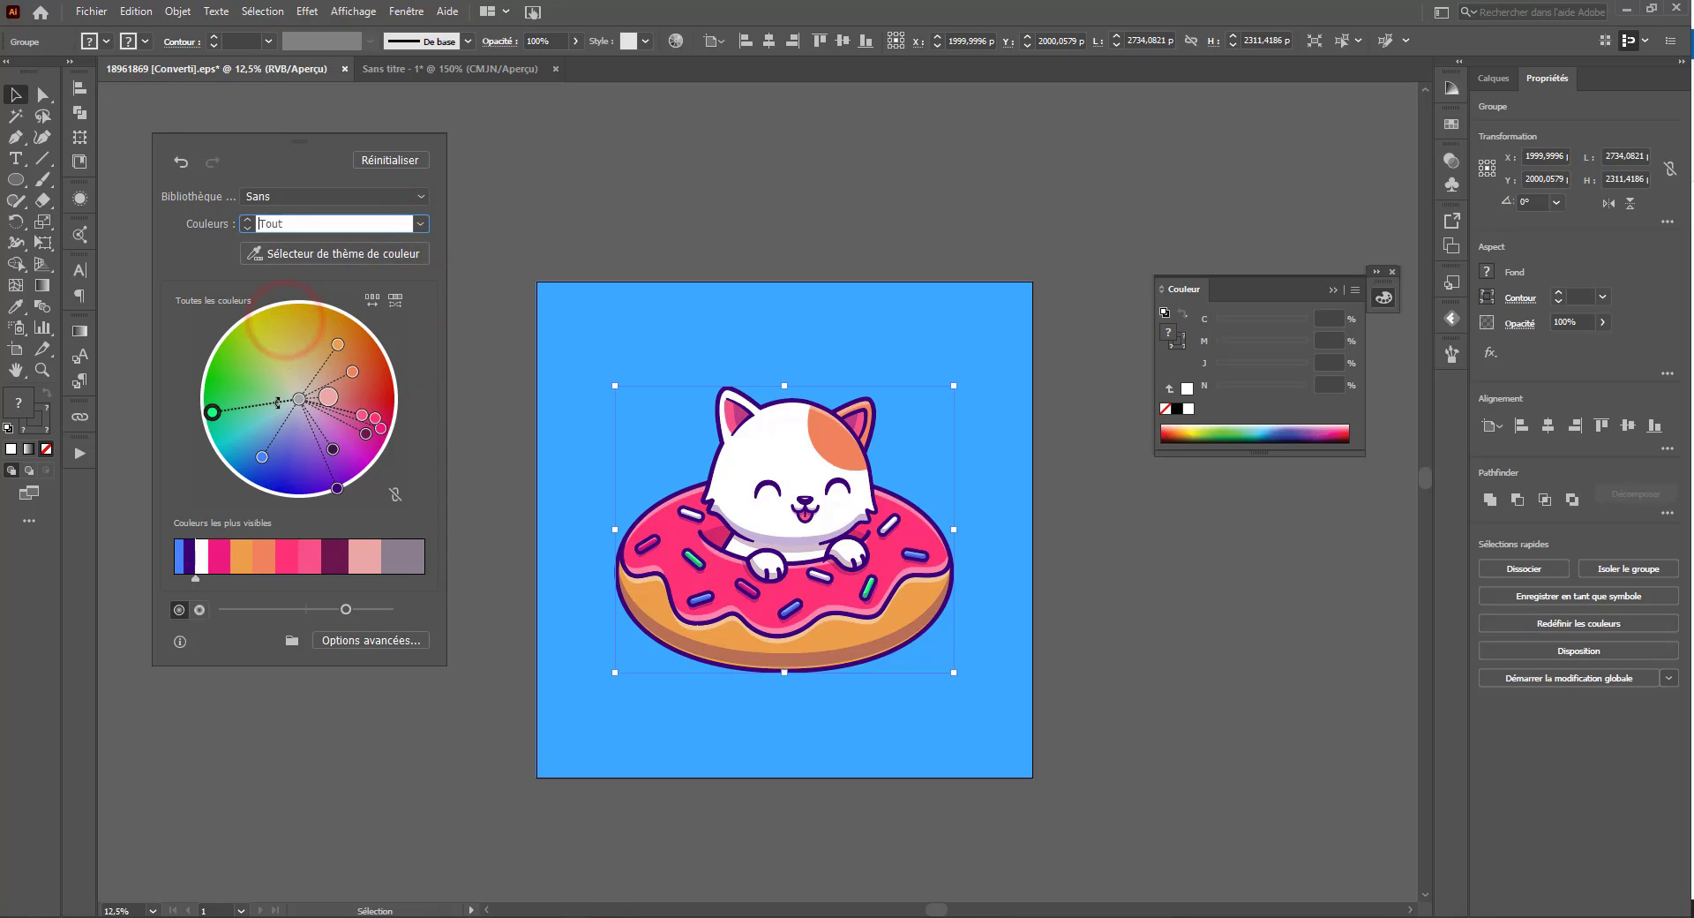
Step: Reduce the illustration to 5 colors and shift its salmon to green, yellow to orange and dark purple to plum
{"action": "left_click", "coordinate": [420, 224]}
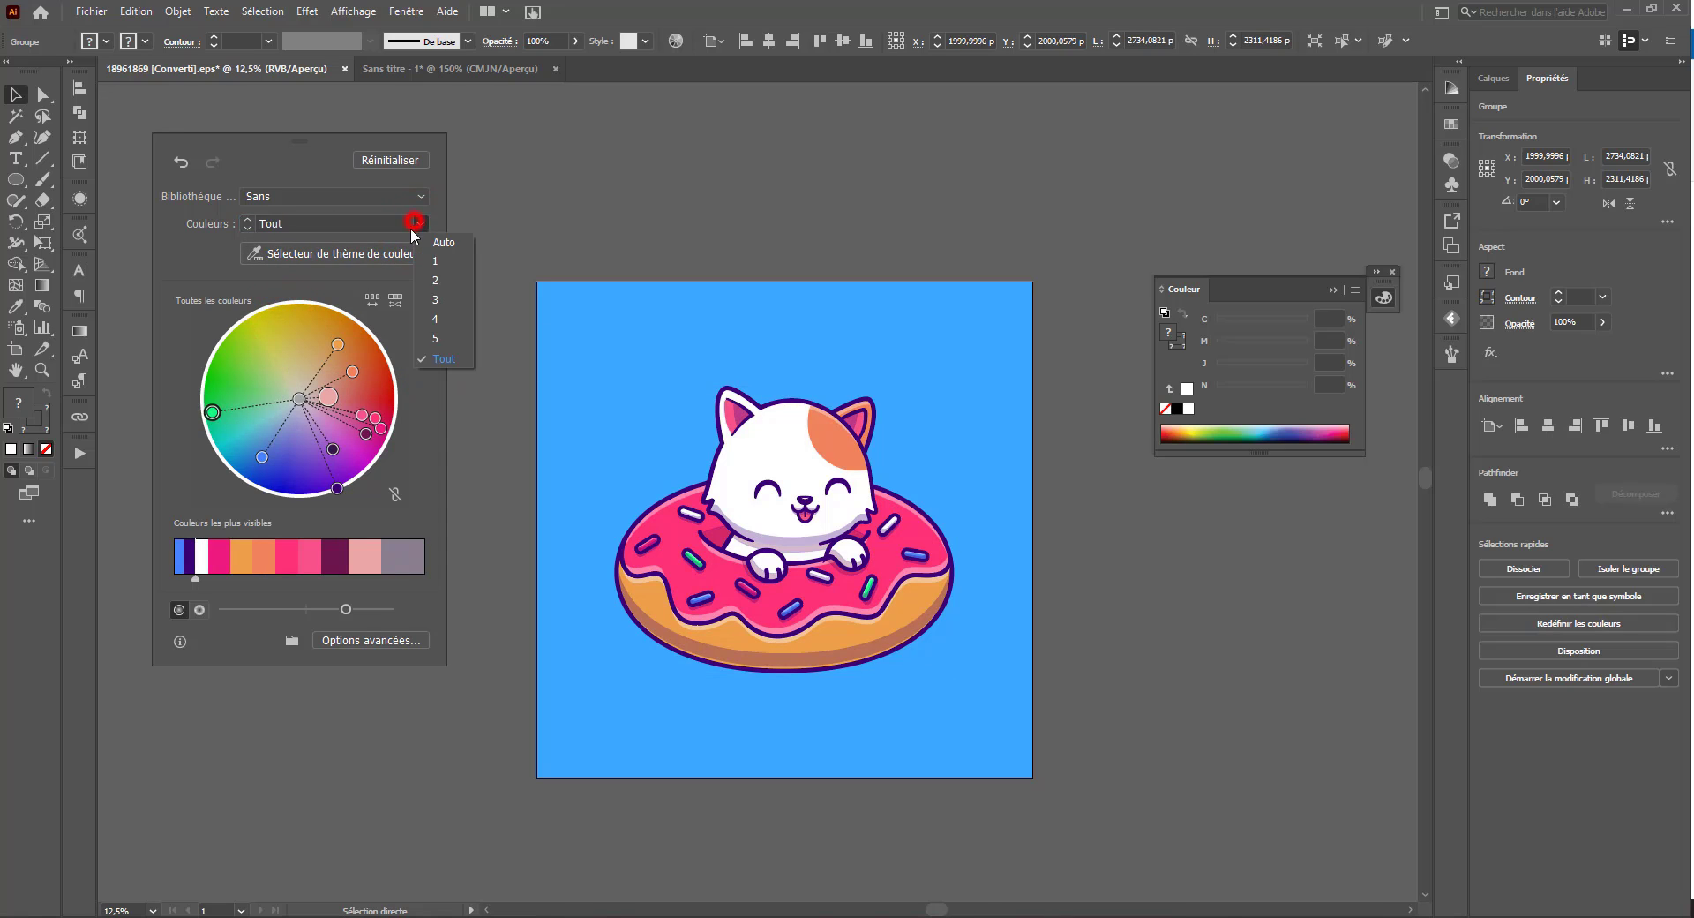
{"action": "left_click", "coordinate": [435, 338]}
{"action": "left_click_drag", "start_coordinate": [352, 371], "coordinate": [245, 407]}
{"action": "left_click_drag", "start_coordinate": [337, 488], "coordinate": [352, 445]}
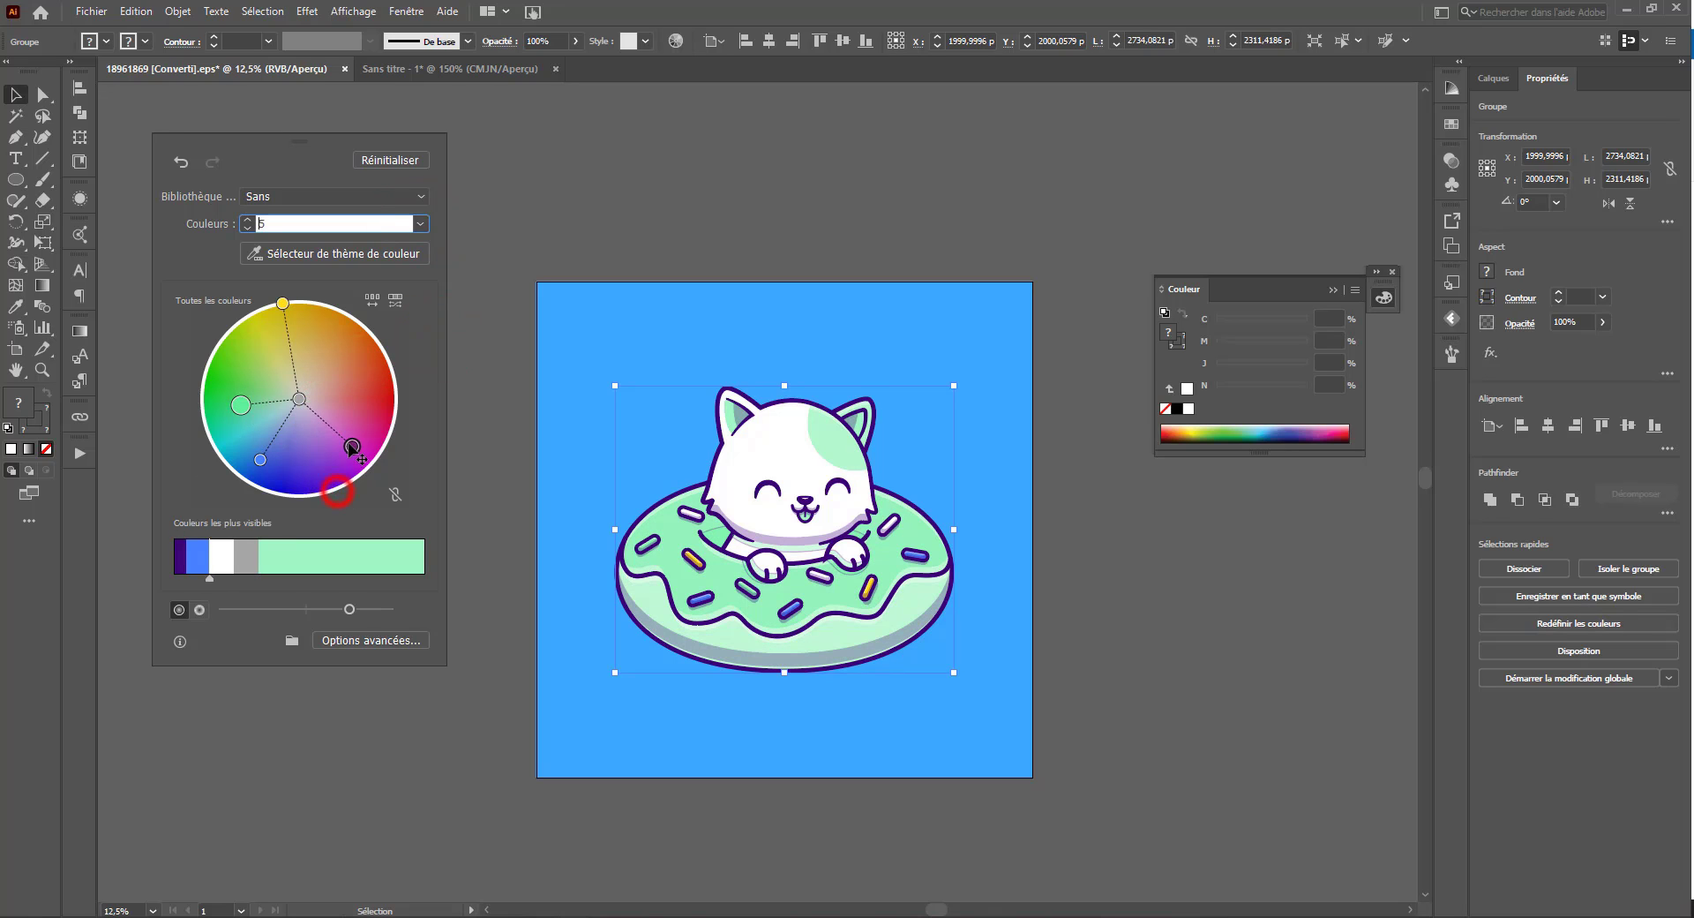
{"action": "left_click_drag", "start_coordinate": [282, 303], "coordinate": [338, 357]}
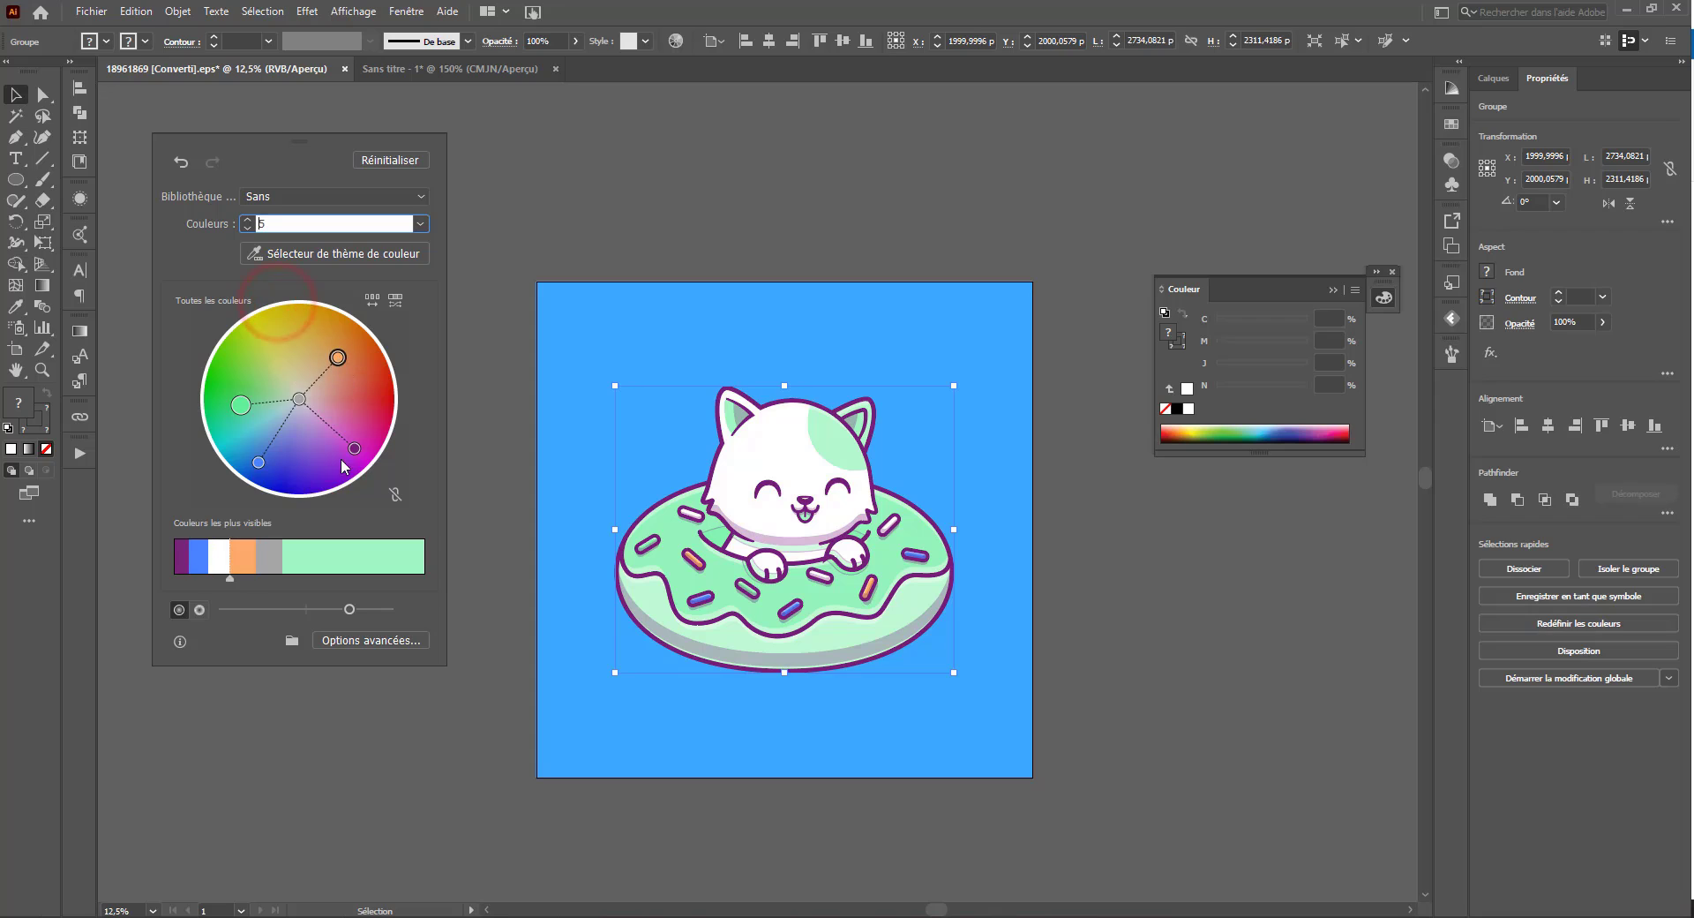
{"action": "mouse_move", "coordinate": [367, 450]}
{"action": "left_mouse_down"}
{"action": "mouse_move", "coordinate": [351, 466]}
{"action": "mouse_move", "coordinate": [357, 420]}
{"action": "left_mouse_up"}
{"action": "left_click", "coordinate": [259, 460]}
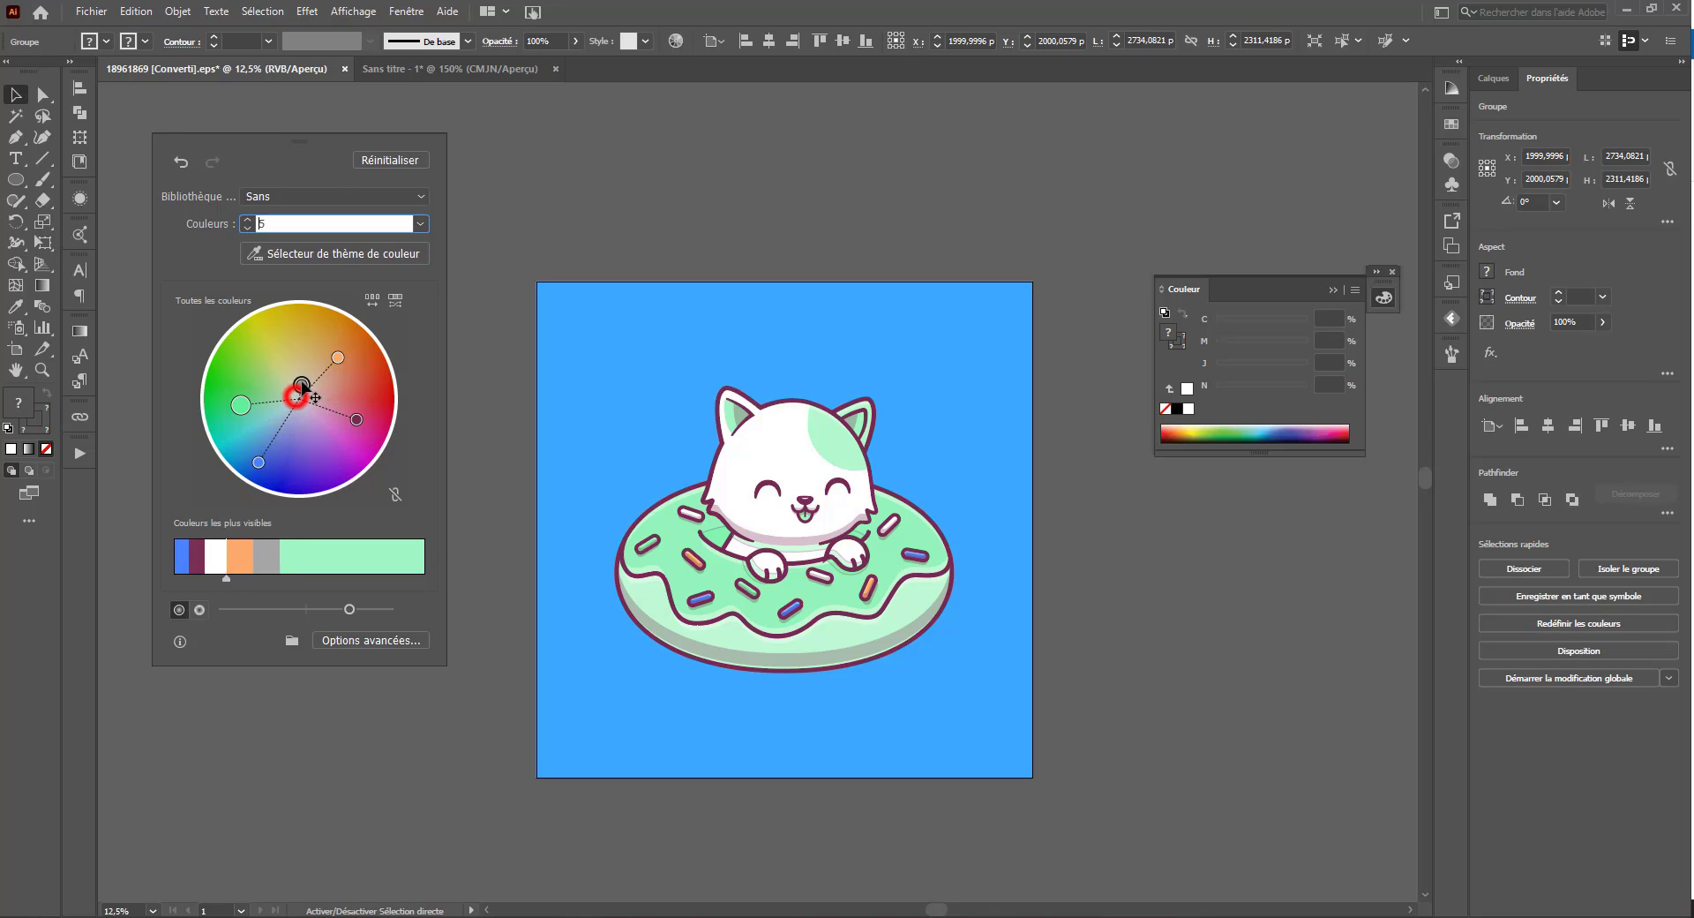
{"action": "left_click", "coordinate": [296, 388]}
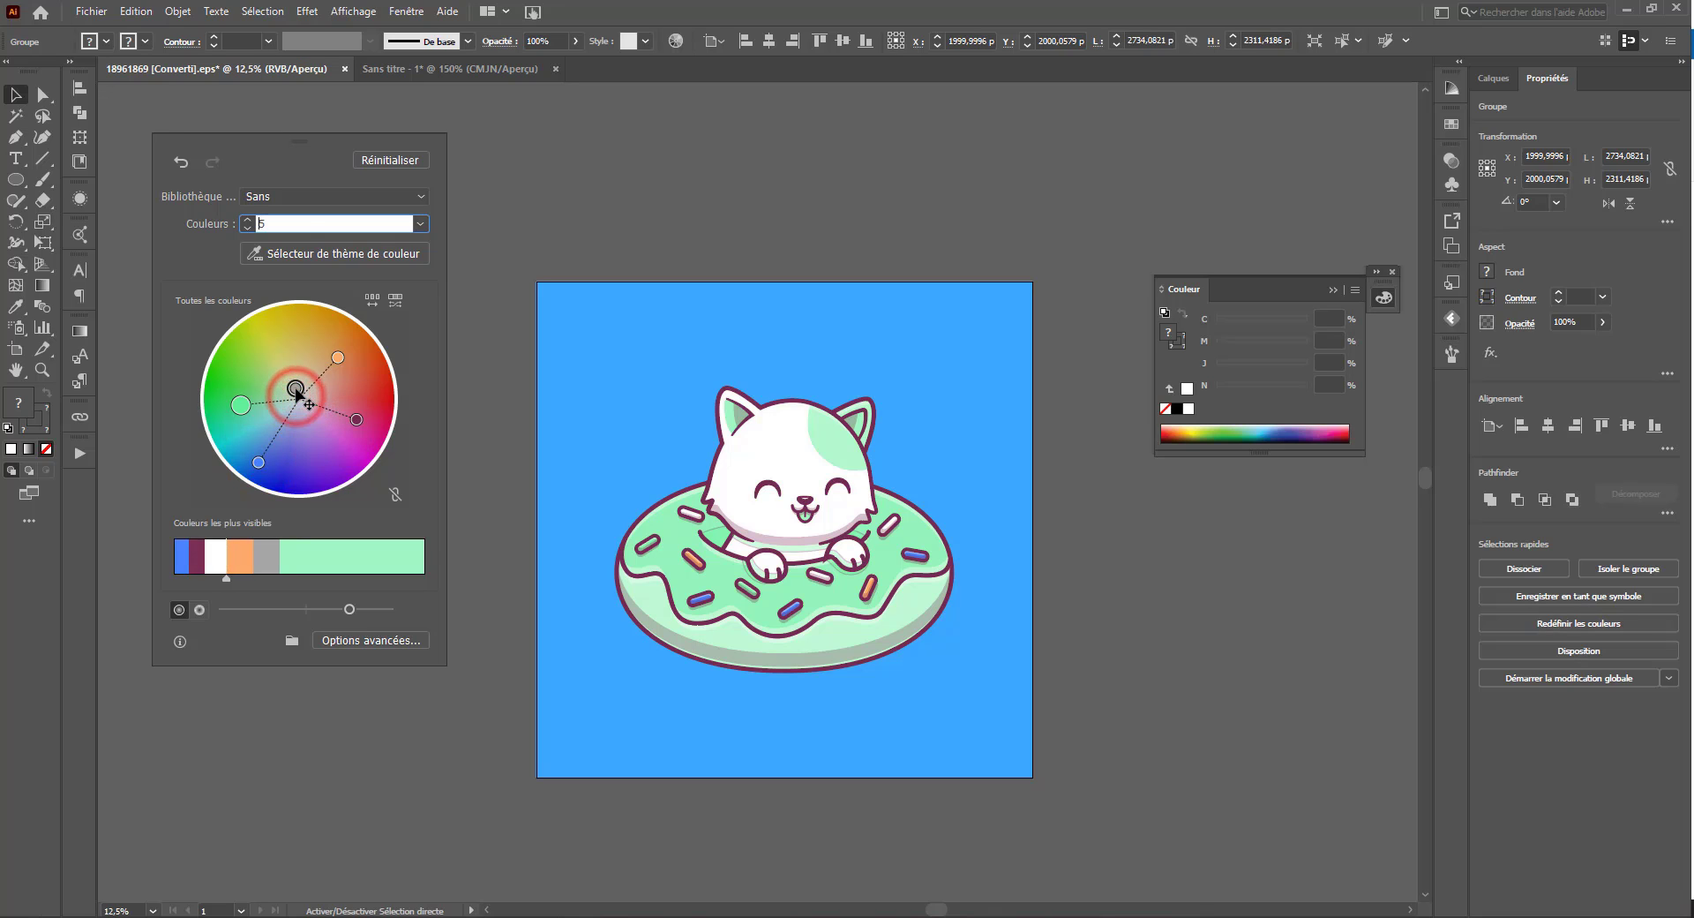
Step: Step the color count through its values, down to 1 and back up to 5
{"action": "left_click", "coordinate": [249, 226]}
{"action": "left_click", "coordinate": [249, 228]}
{"action": "left_click", "coordinate": [249, 227]}
{"action": "left_click", "coordinate": [249, 227]}
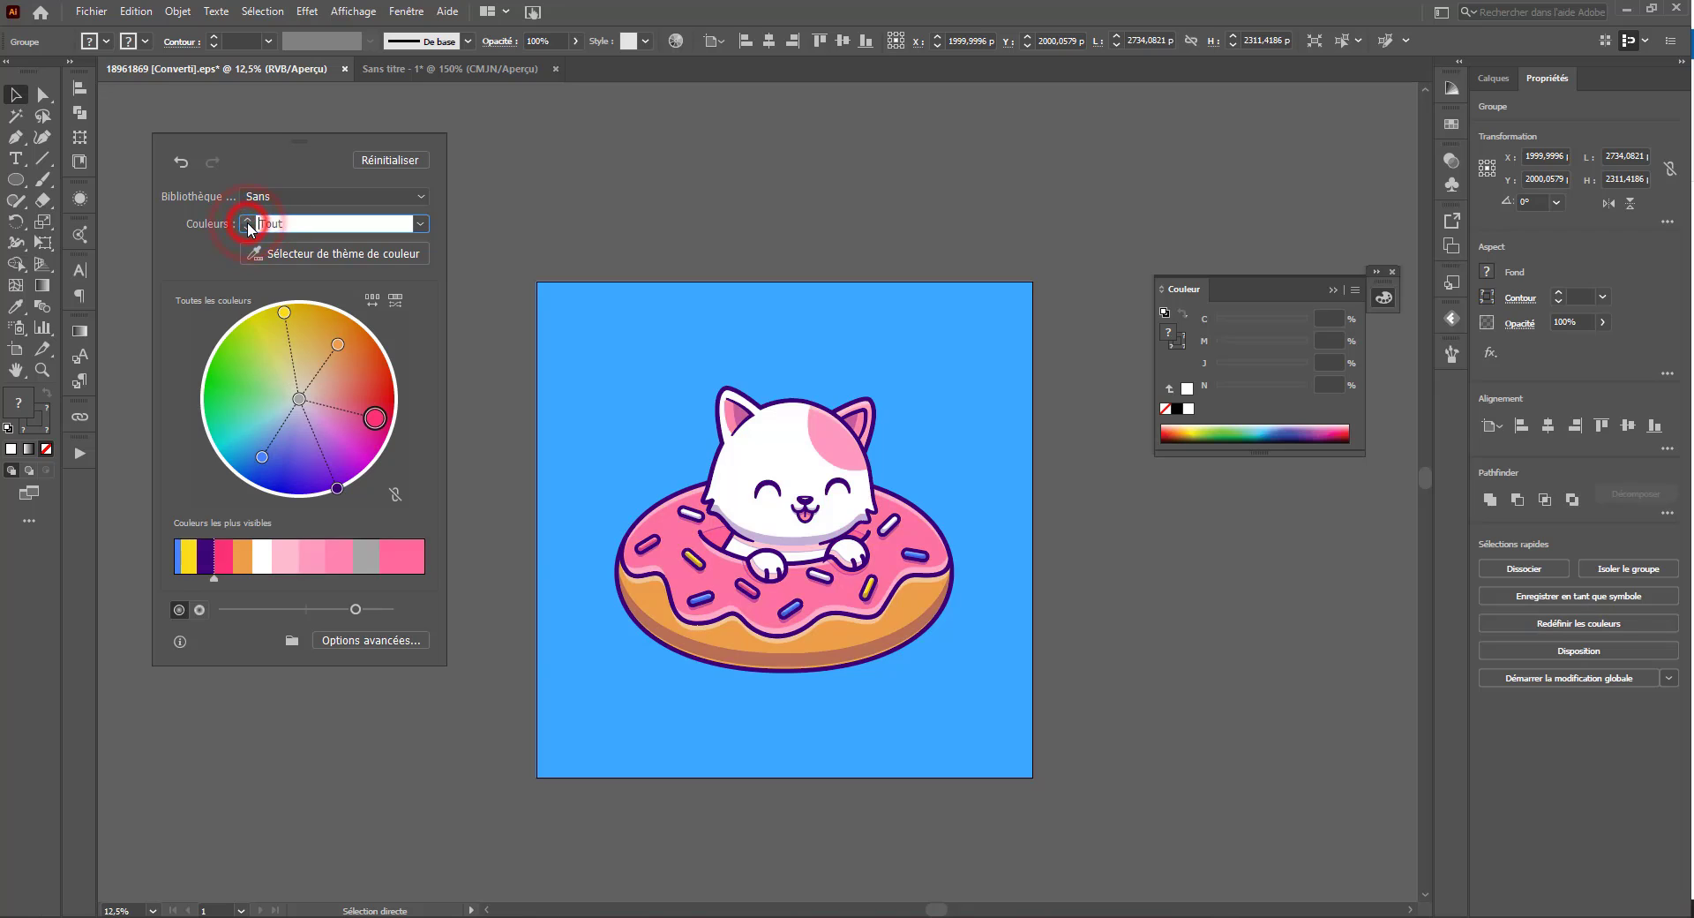
{"action": "left_click", "coordinate": [249, 228]}
{"action": "left_click", "coordinate": [248, 232]}
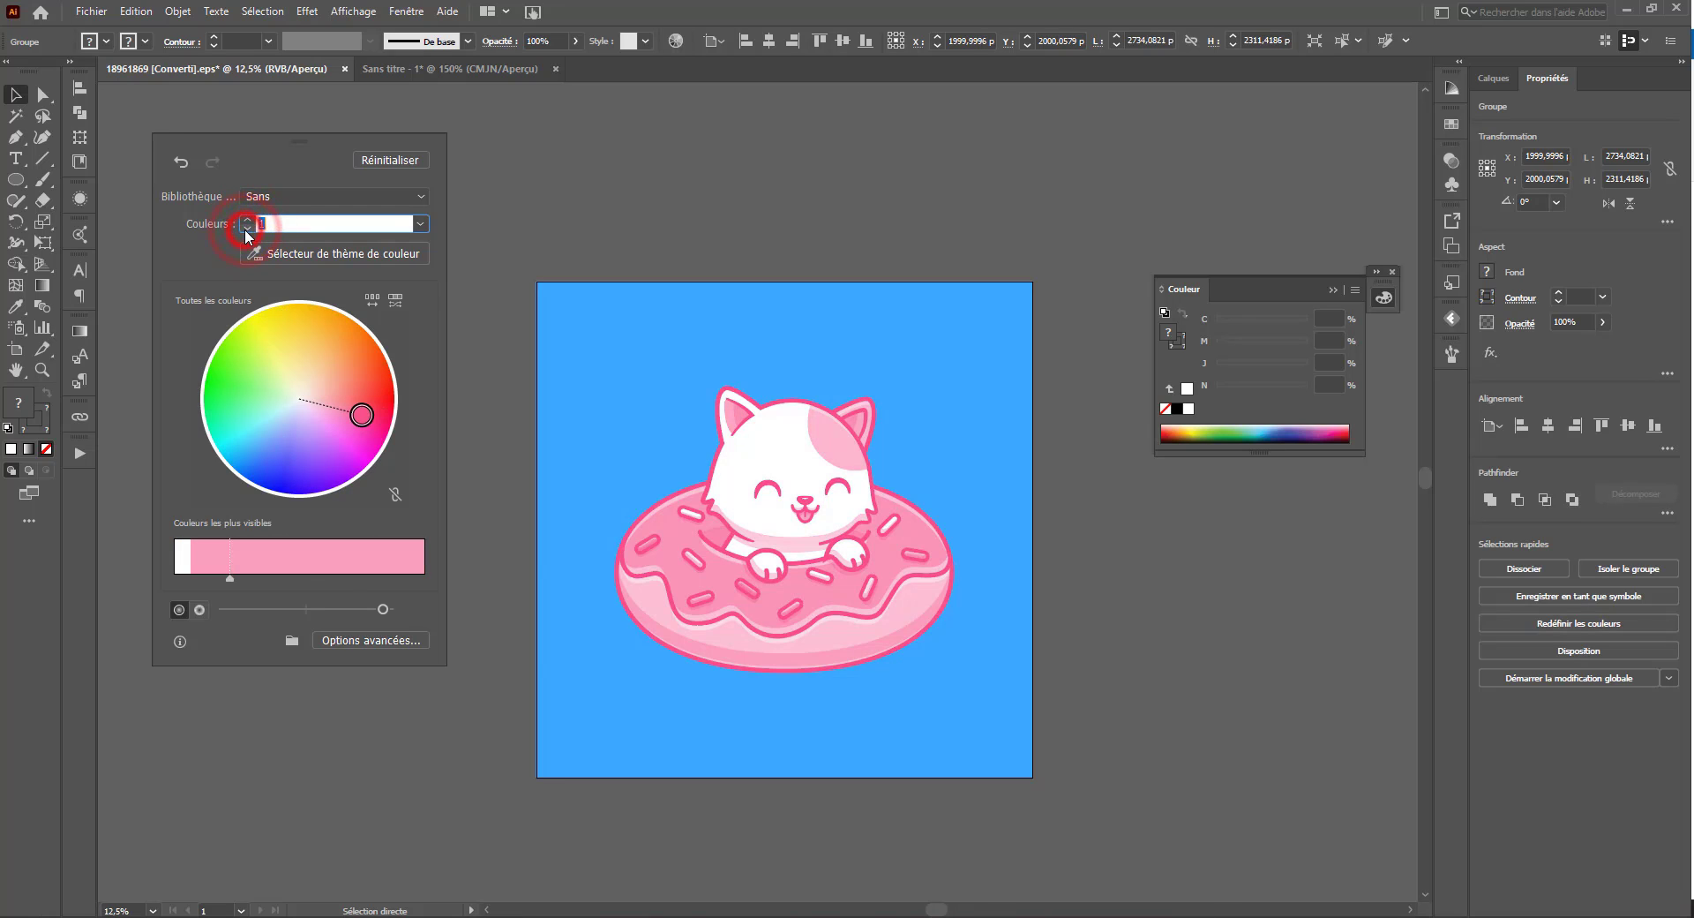
{"action": "left_click", "coordinate": [247, 222]}
{"action": "left_click", "coordinate": [247, 222]}
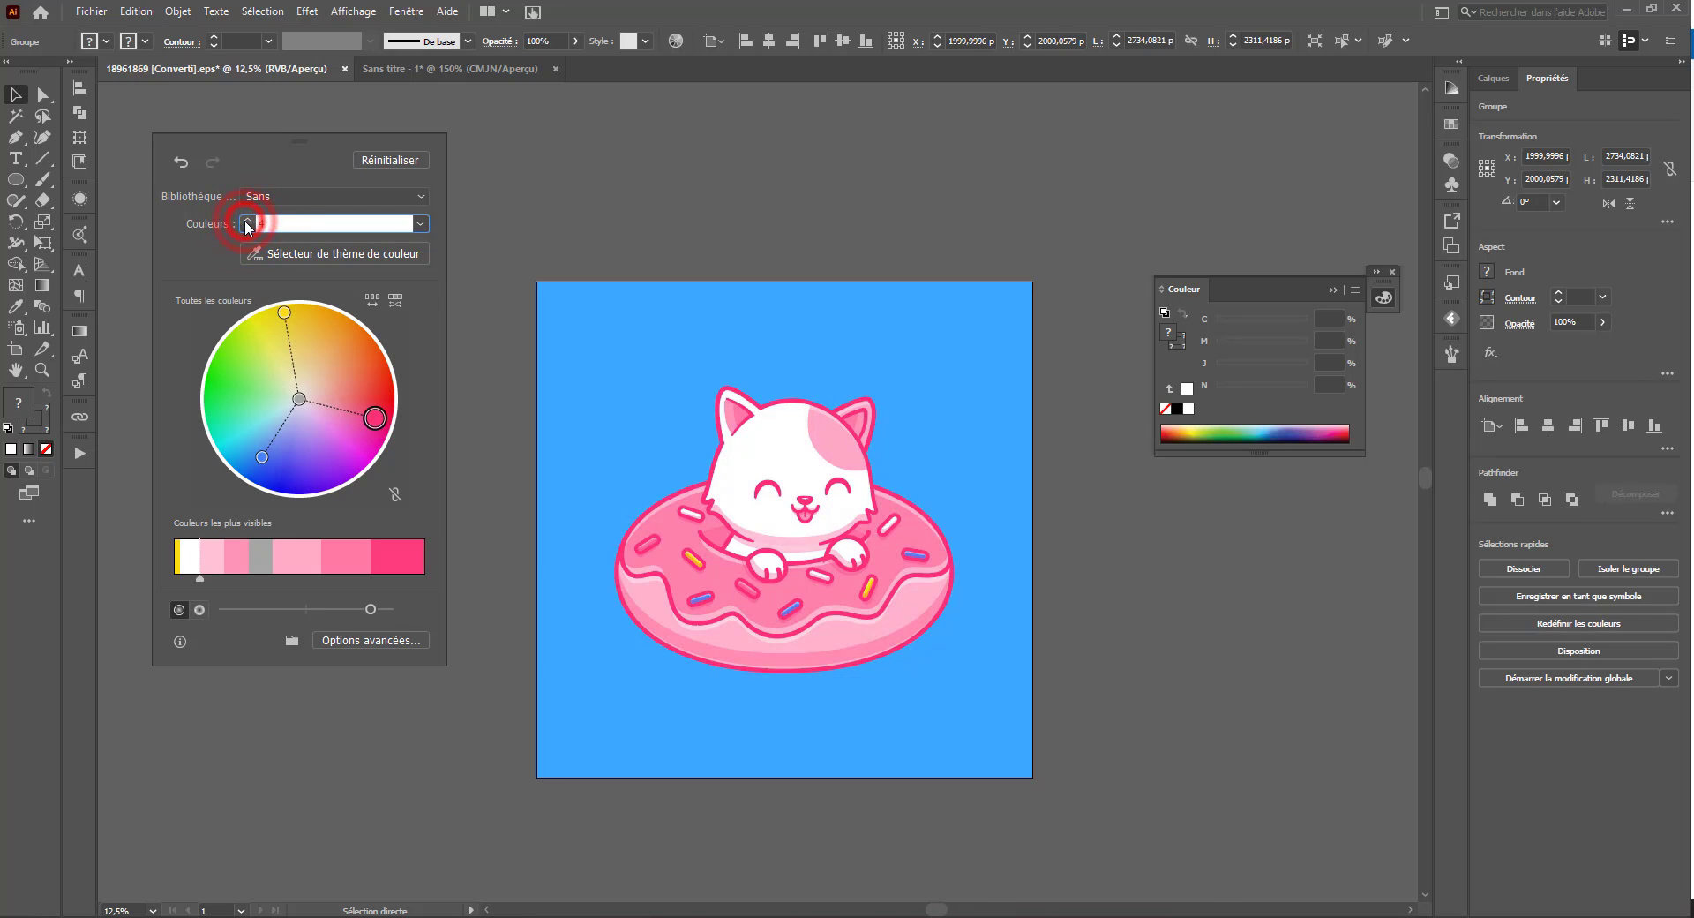
{"action": "left_click", "coordinate": [247, 226]}
Step: Set the color count to Auto, view the advanced recolor options and cancel the recoloring
{"action": "left_click", "coordinate": [420, 224]}
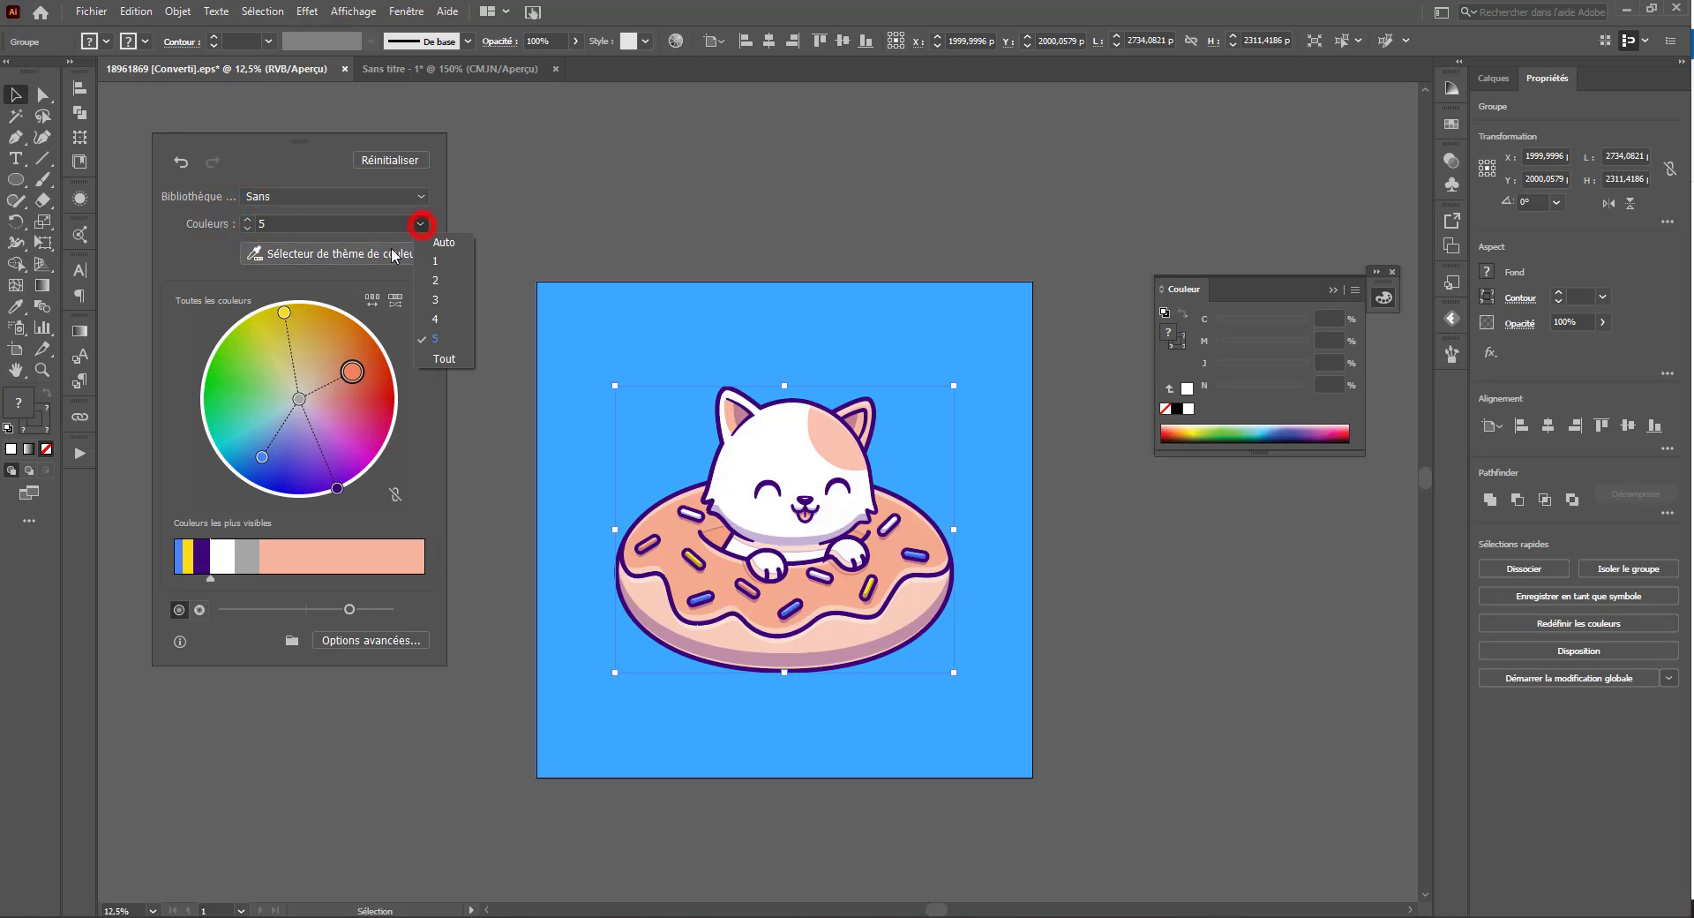
{"action": "left_click", "coordinate": [444, 241]}
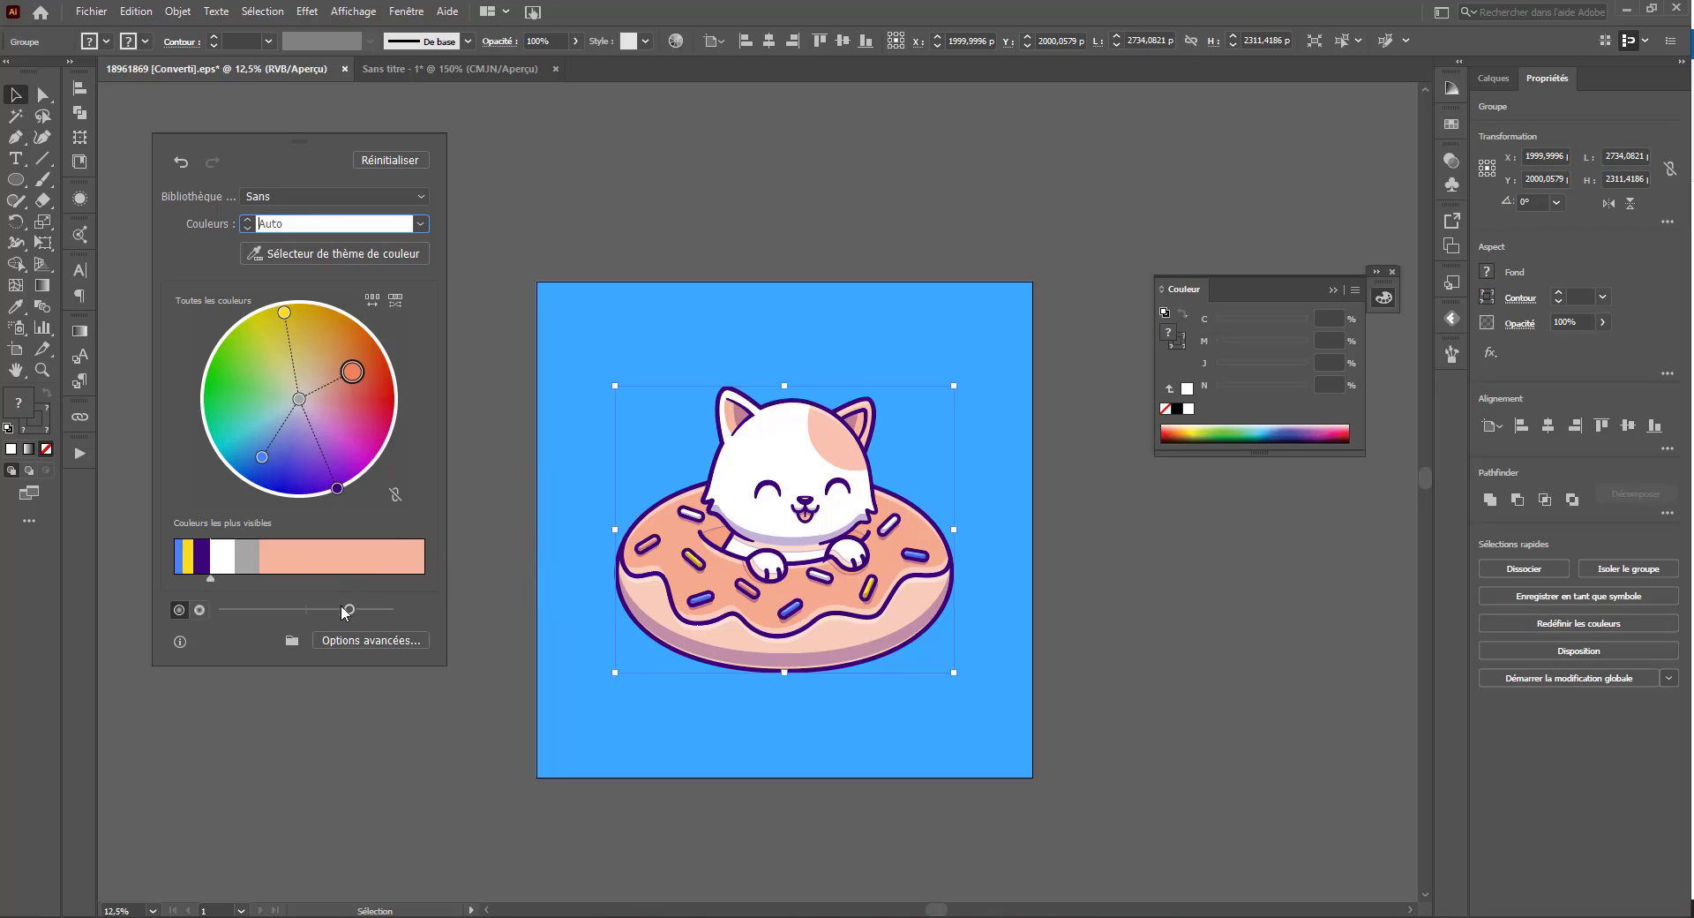
{"action": "left_click", "coordinate": [325, 638]}
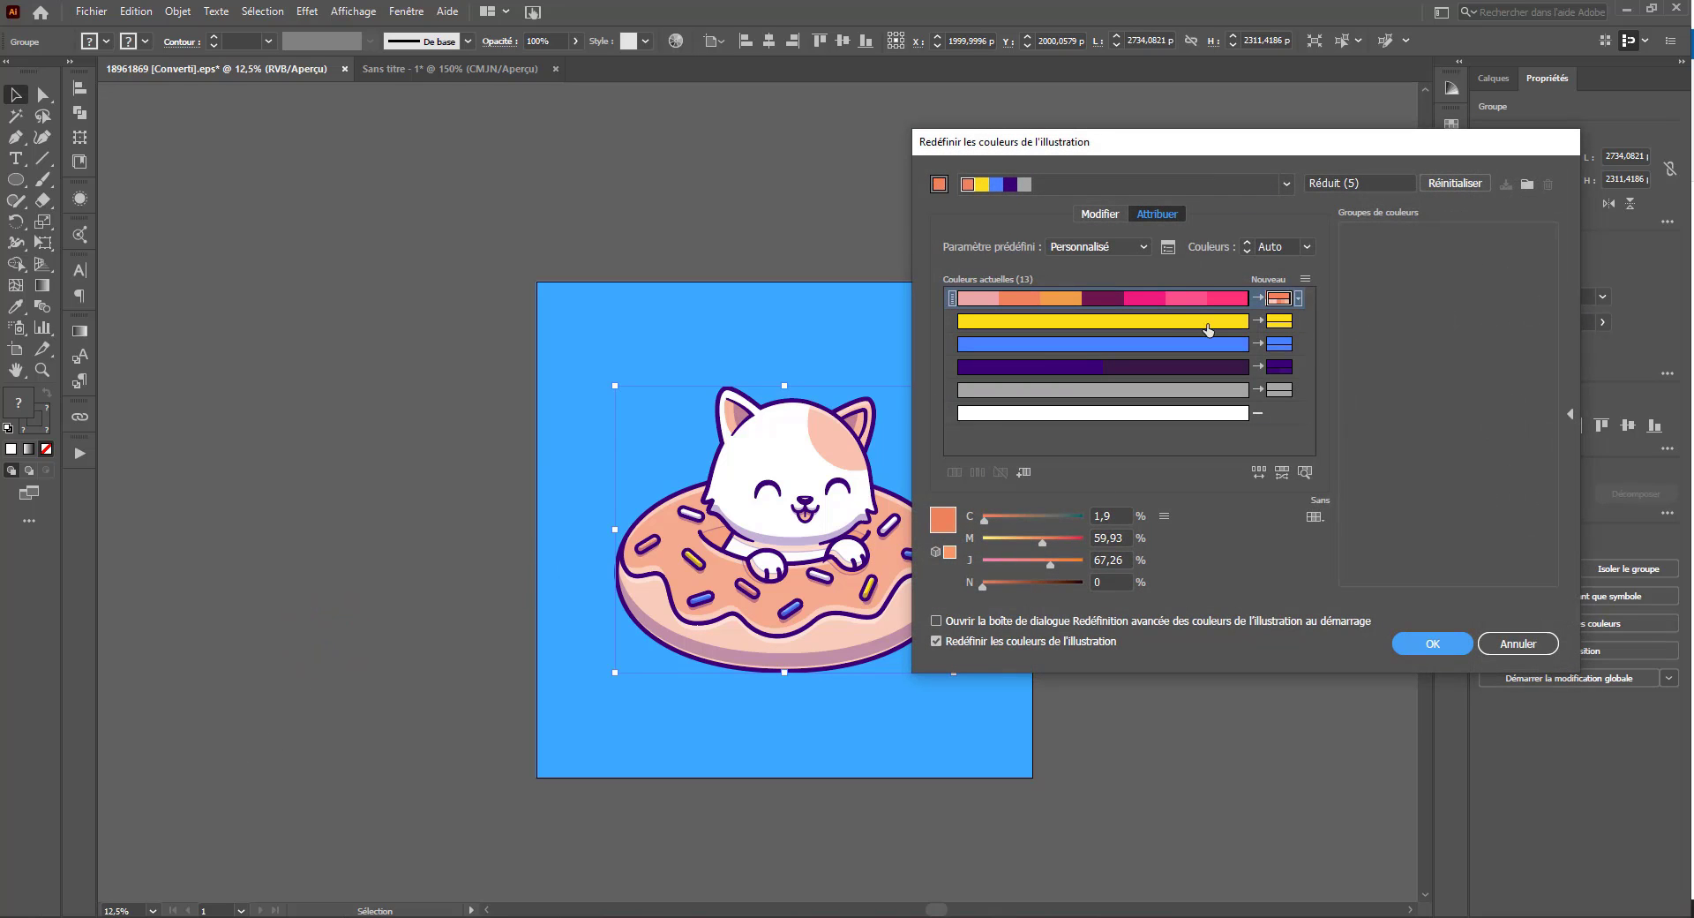
{"action": "left_click", "coordinate": [1522, 643]}
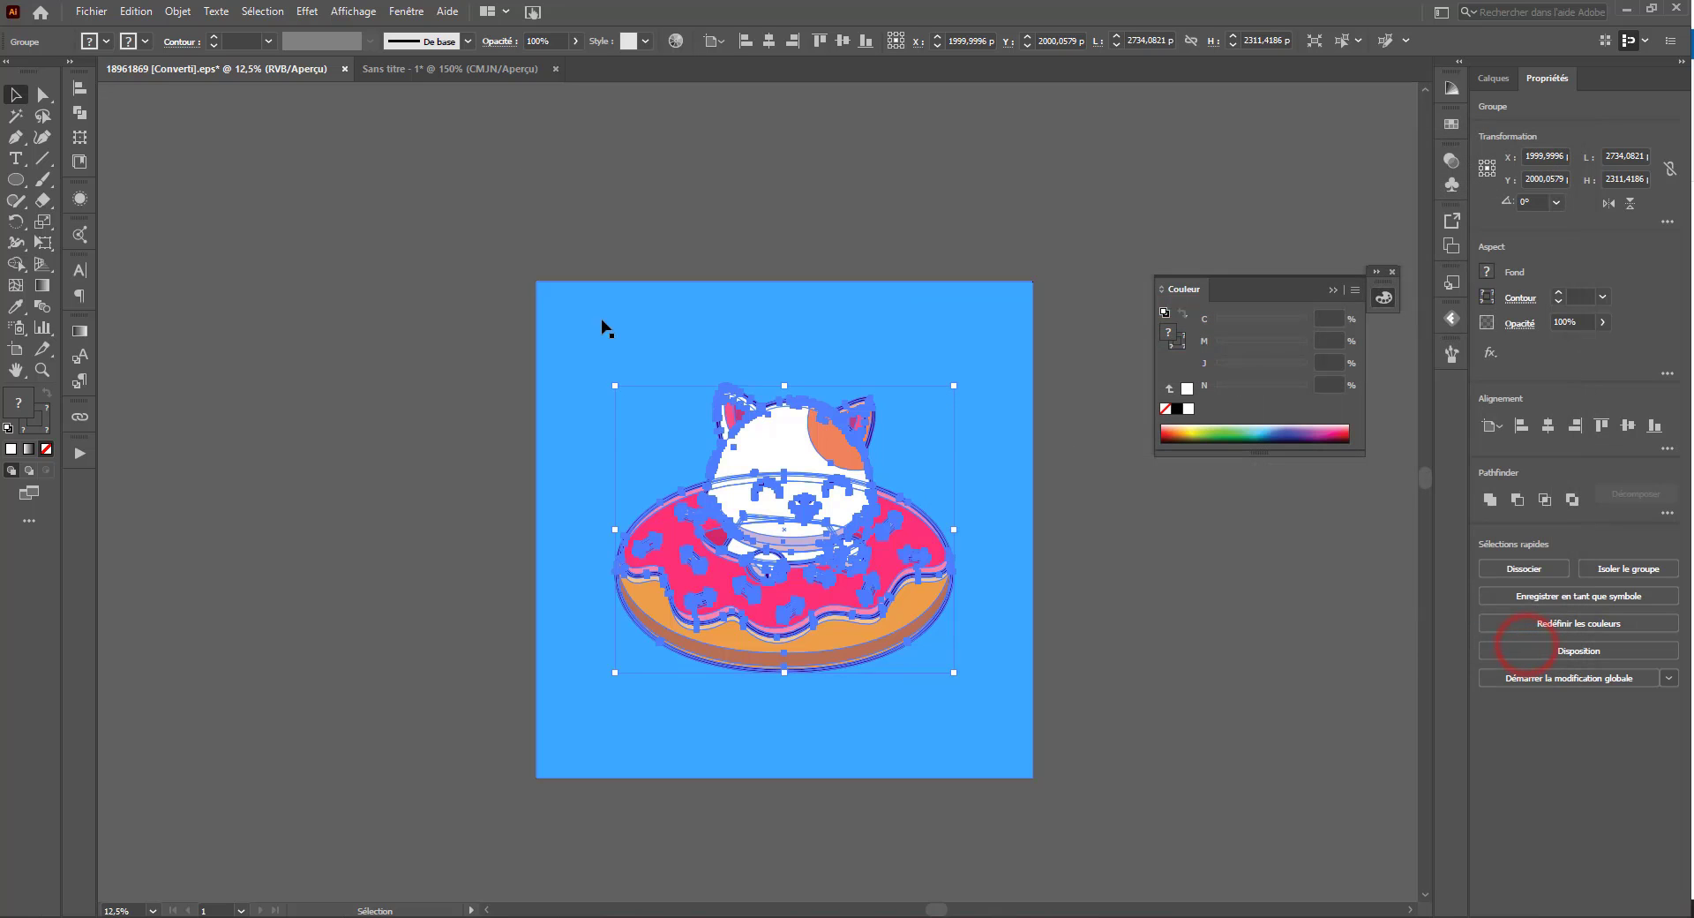
Step: Open the recolor options for the cat-and-donut group and examine the color theme picker
{"action": "left_click", "coordinate": [676, 42]}
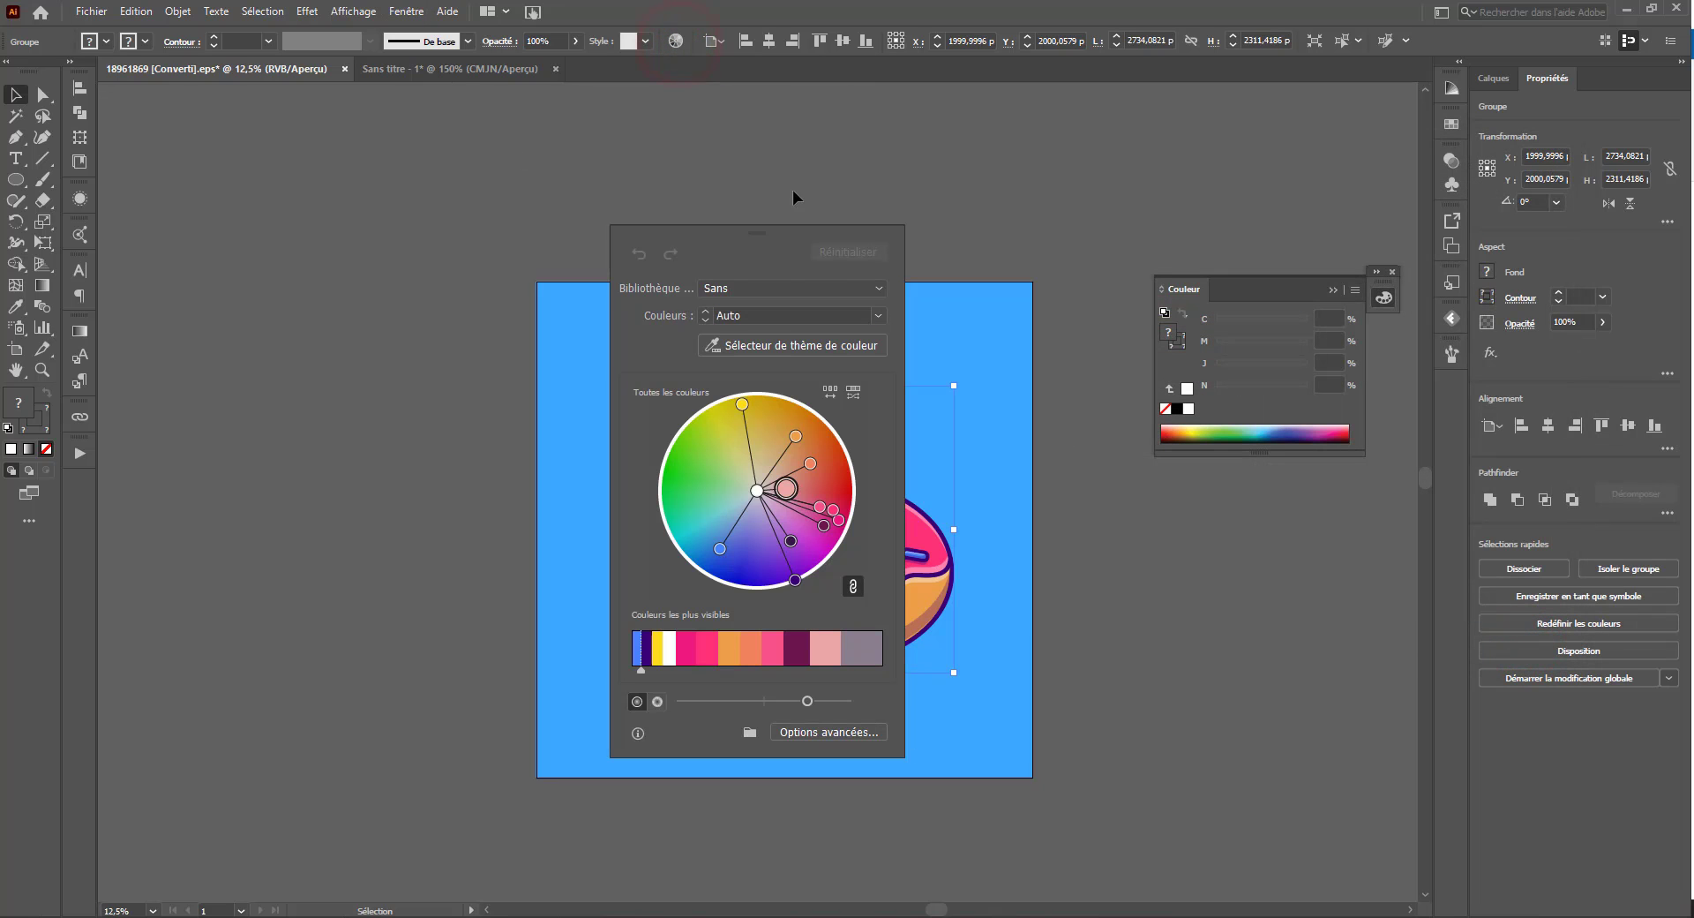
{"action": "left_click_drag", "start_coordinate": [723, 237], "coordinate": [266, 122]}
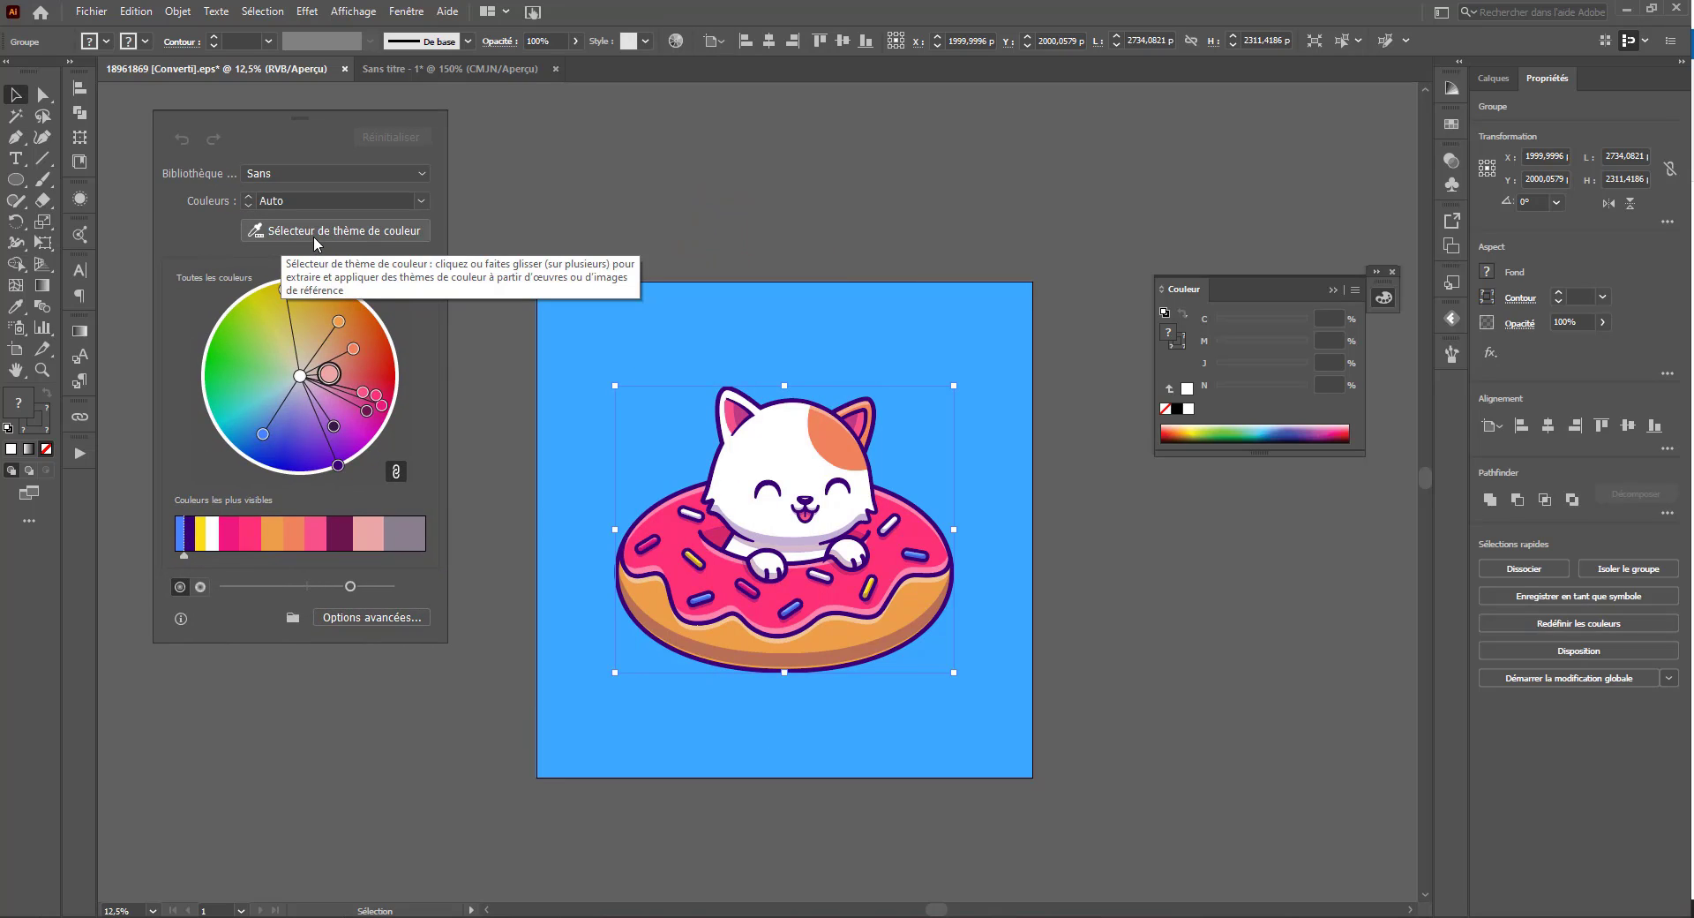
{"action": "left_click", "coordinate": [315, 236]}
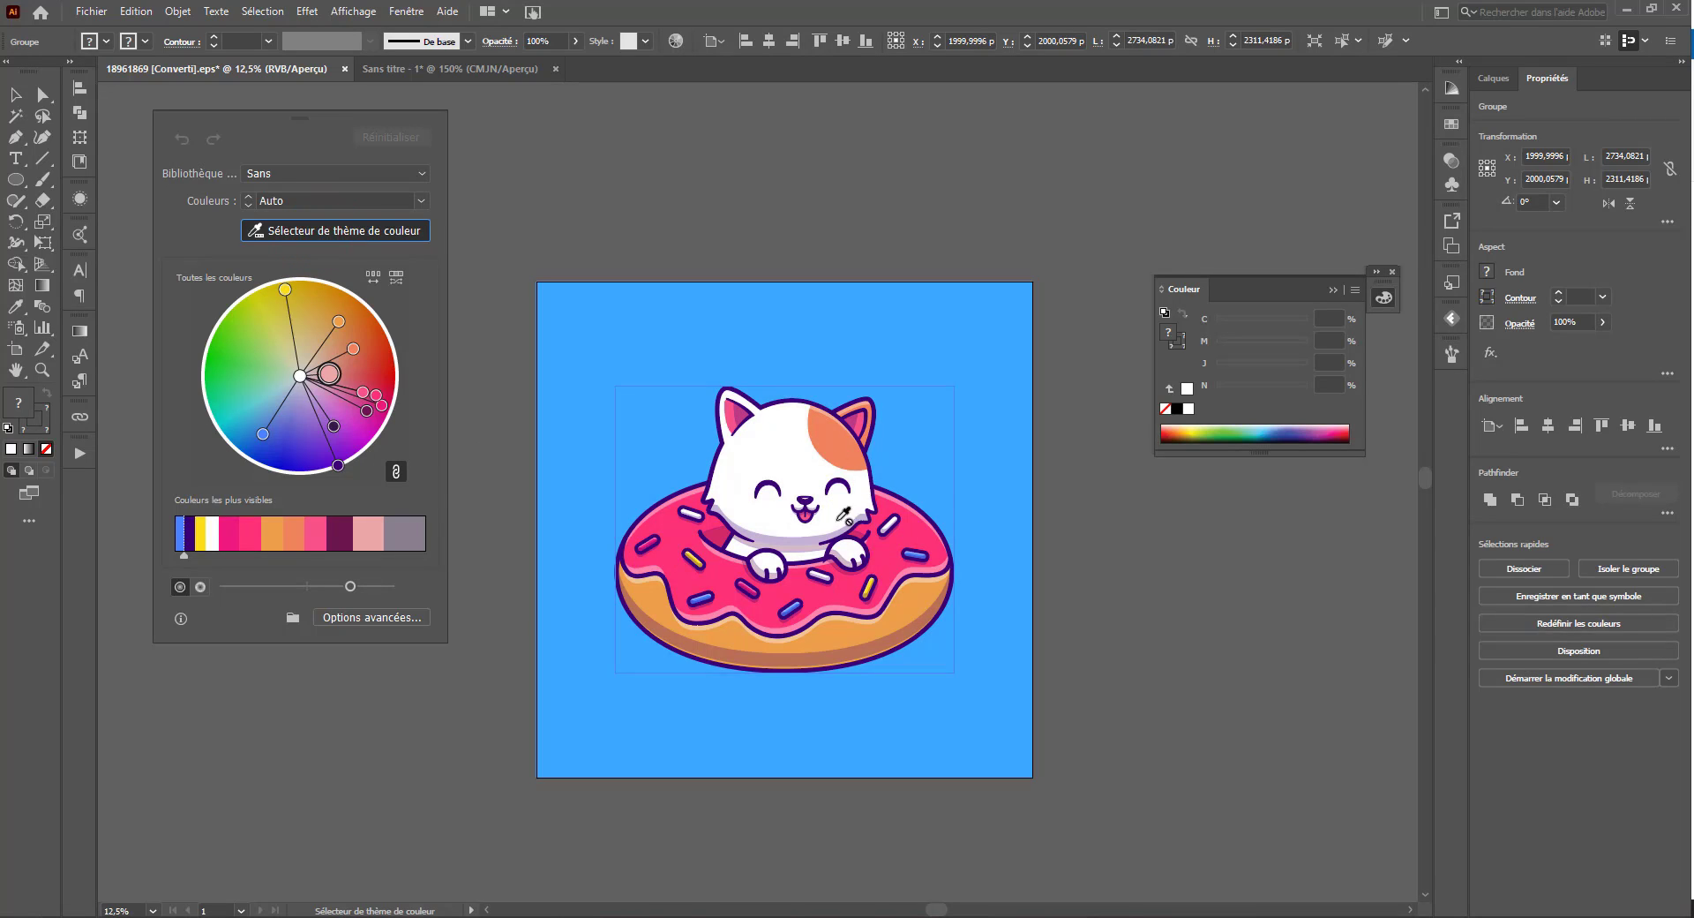
{"action": "left_click", "coordinate": [357, 233]}
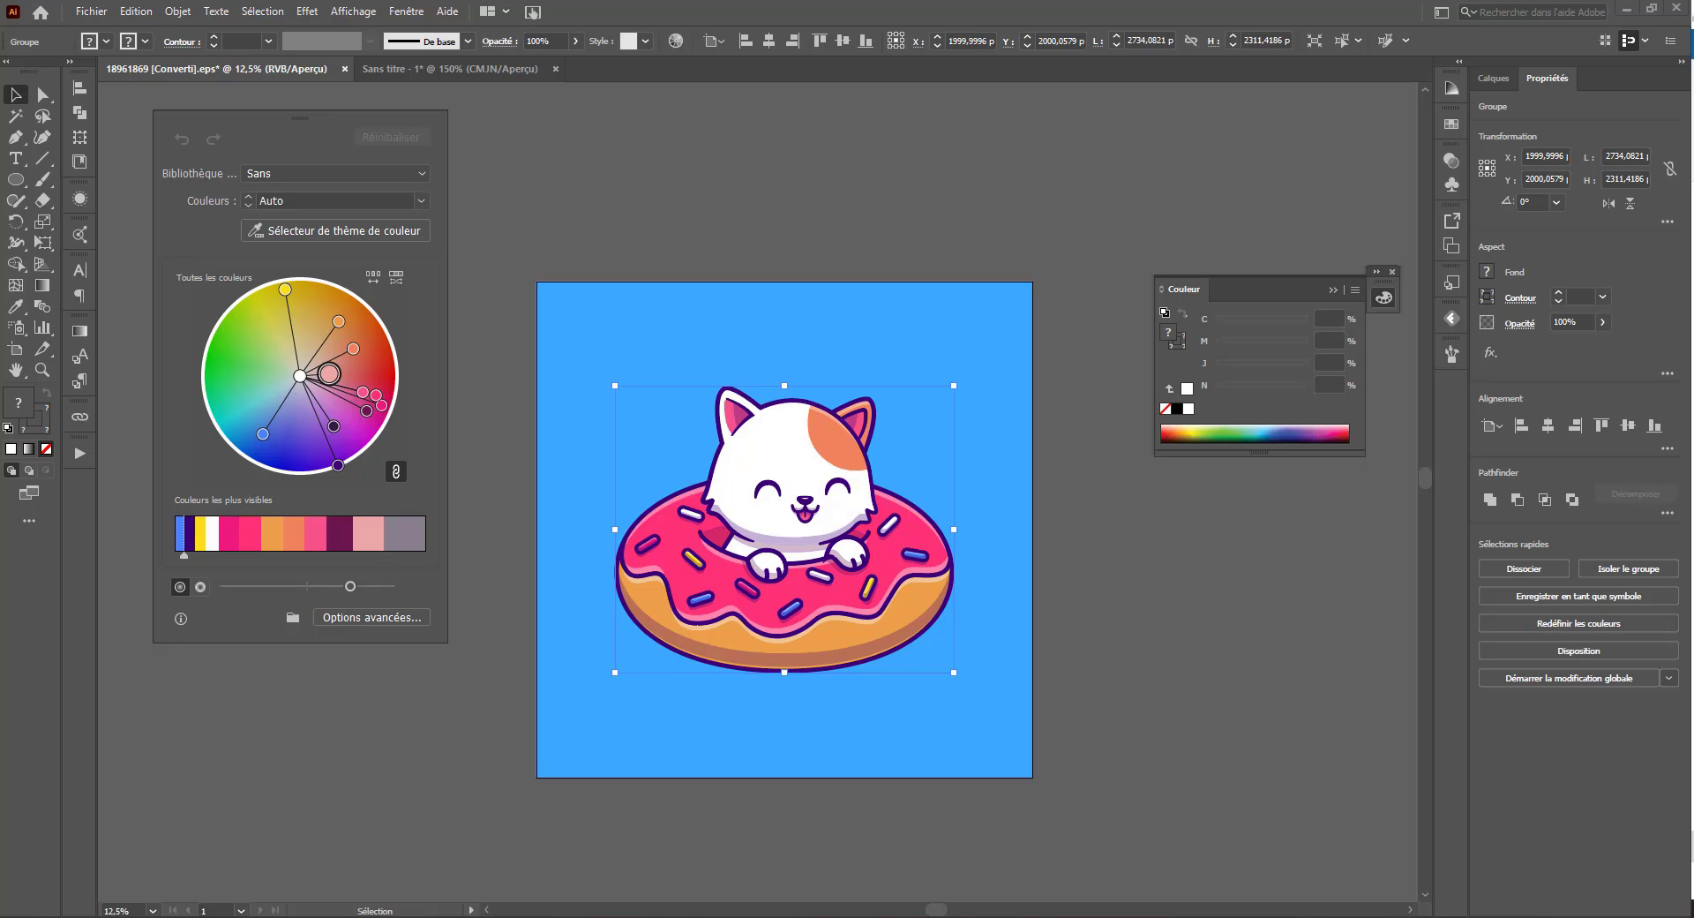
Step: Open 4481450.ai from the colorful-paisley-pattern.zip archive and close the archive window
{"action": "left_click", "coordinate": [1235, 108]}
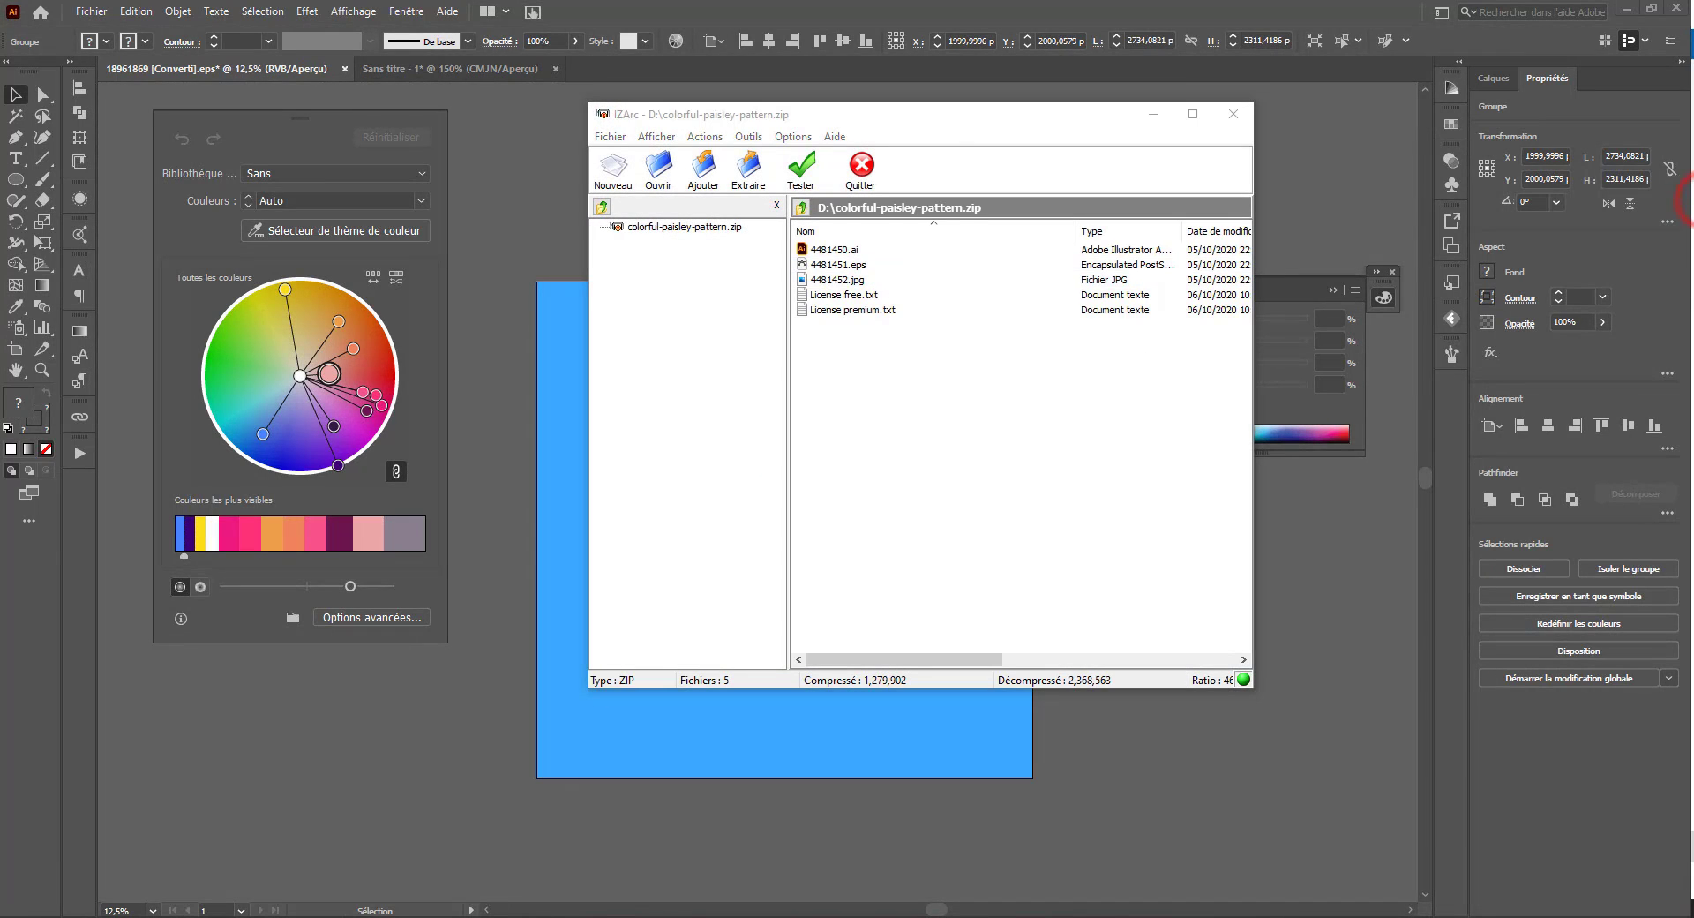
{"action": "left_click", "coordinate": [838, 264]}
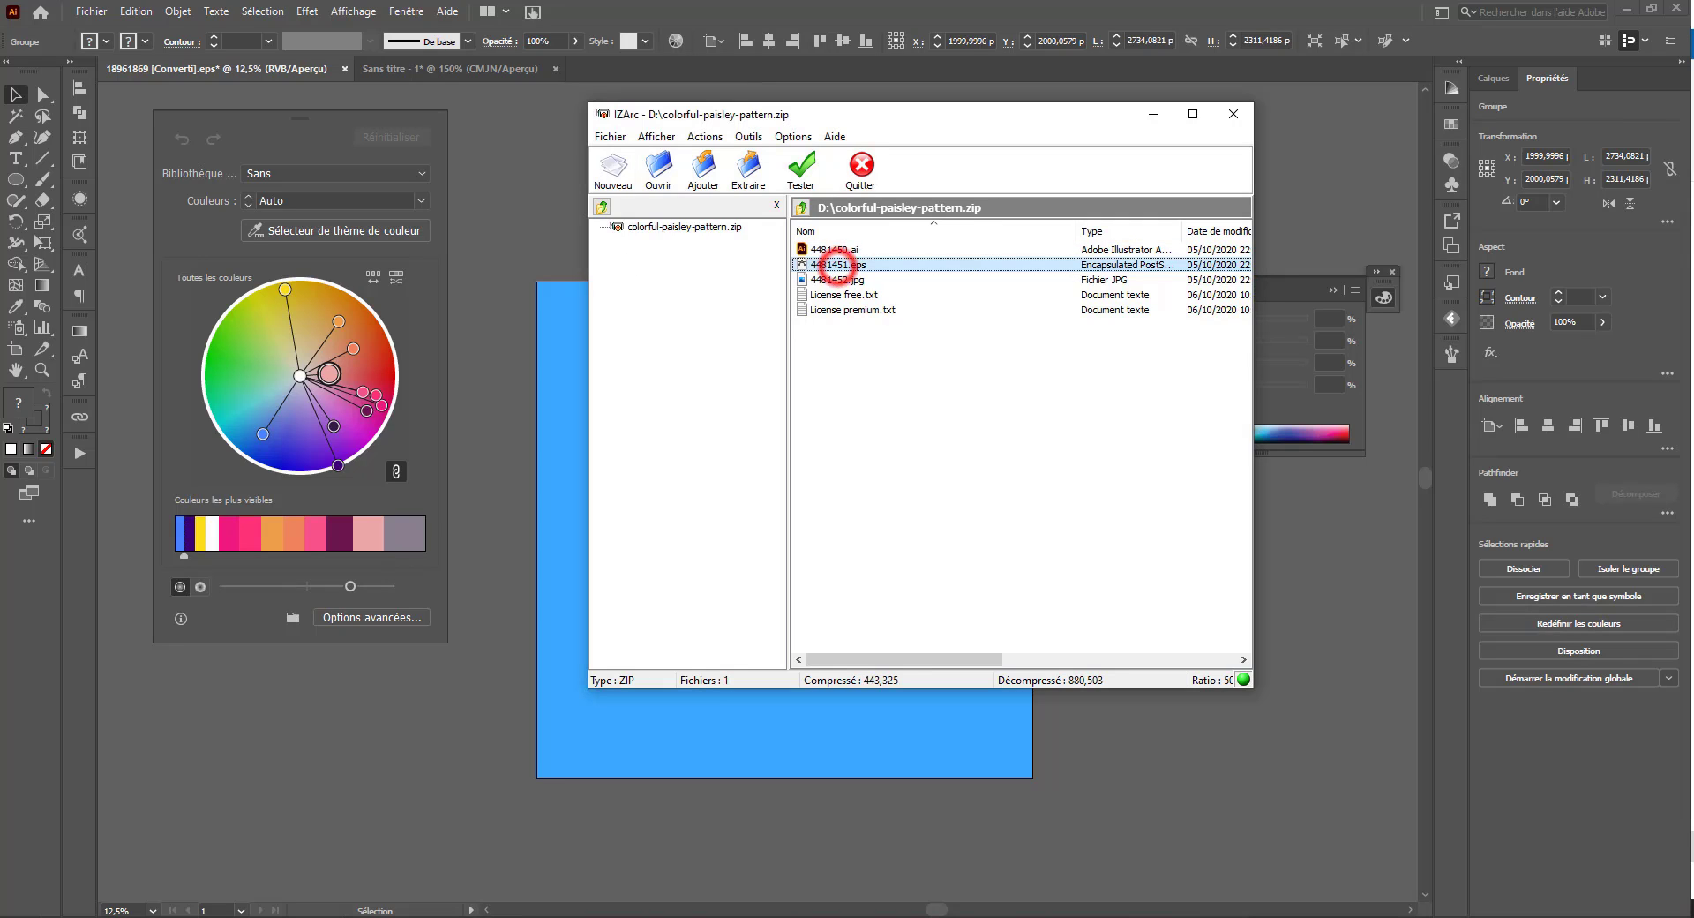
{"action": "left_click", "coordinate": [825, 249]}
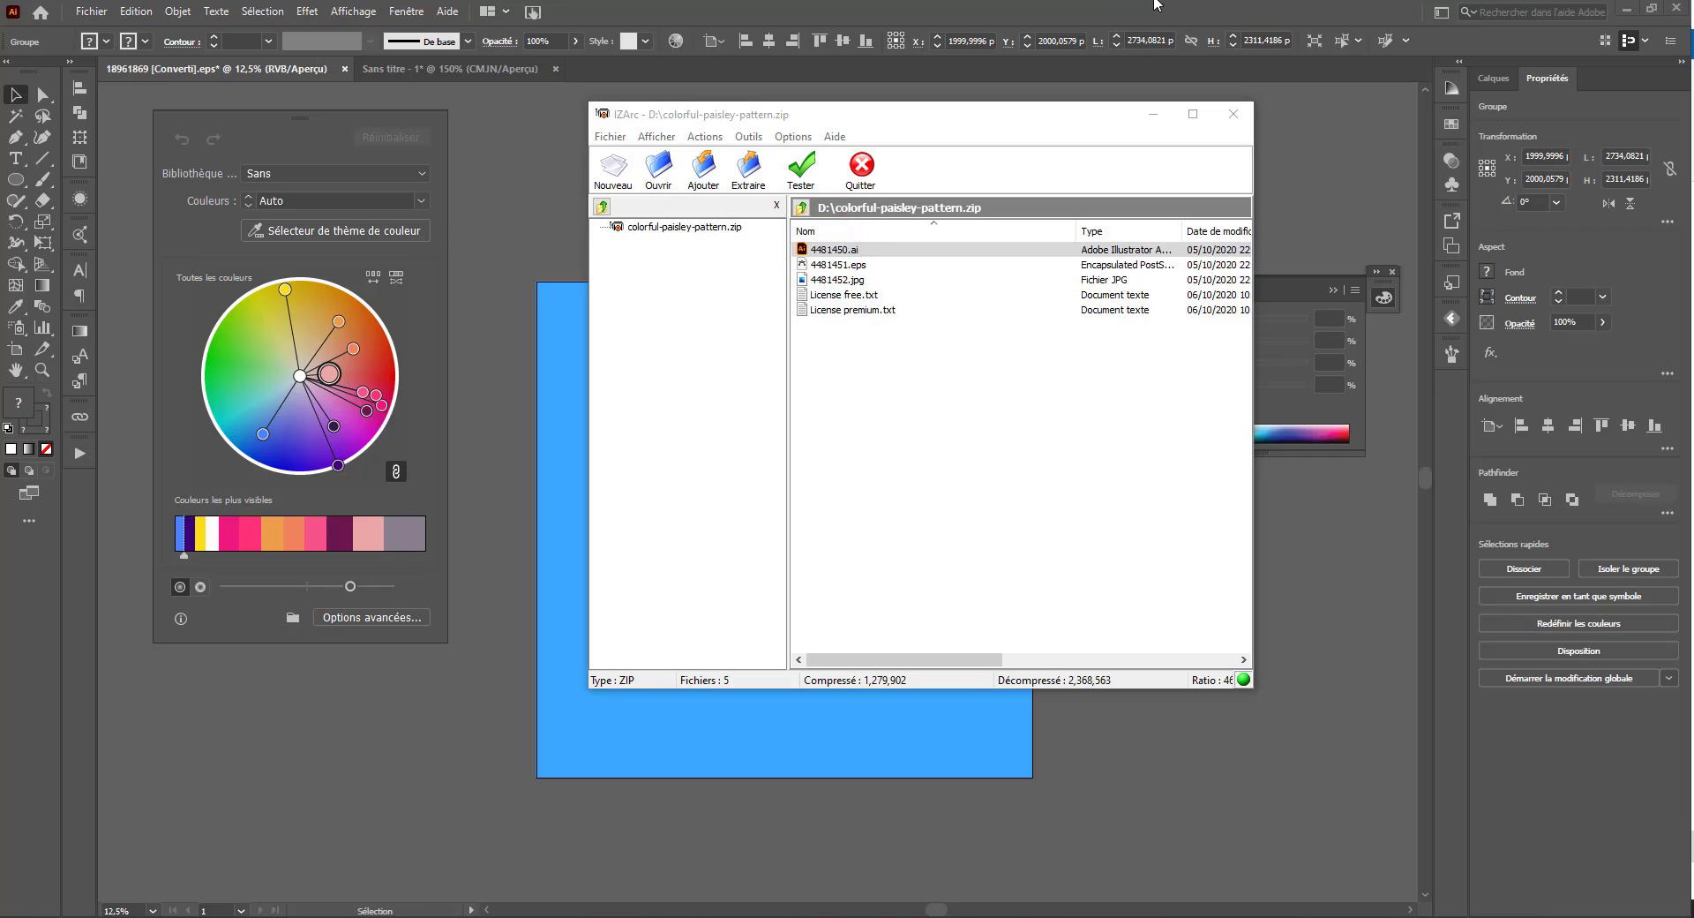
{"action": "left_click", "coordinate": [1234, 114]}
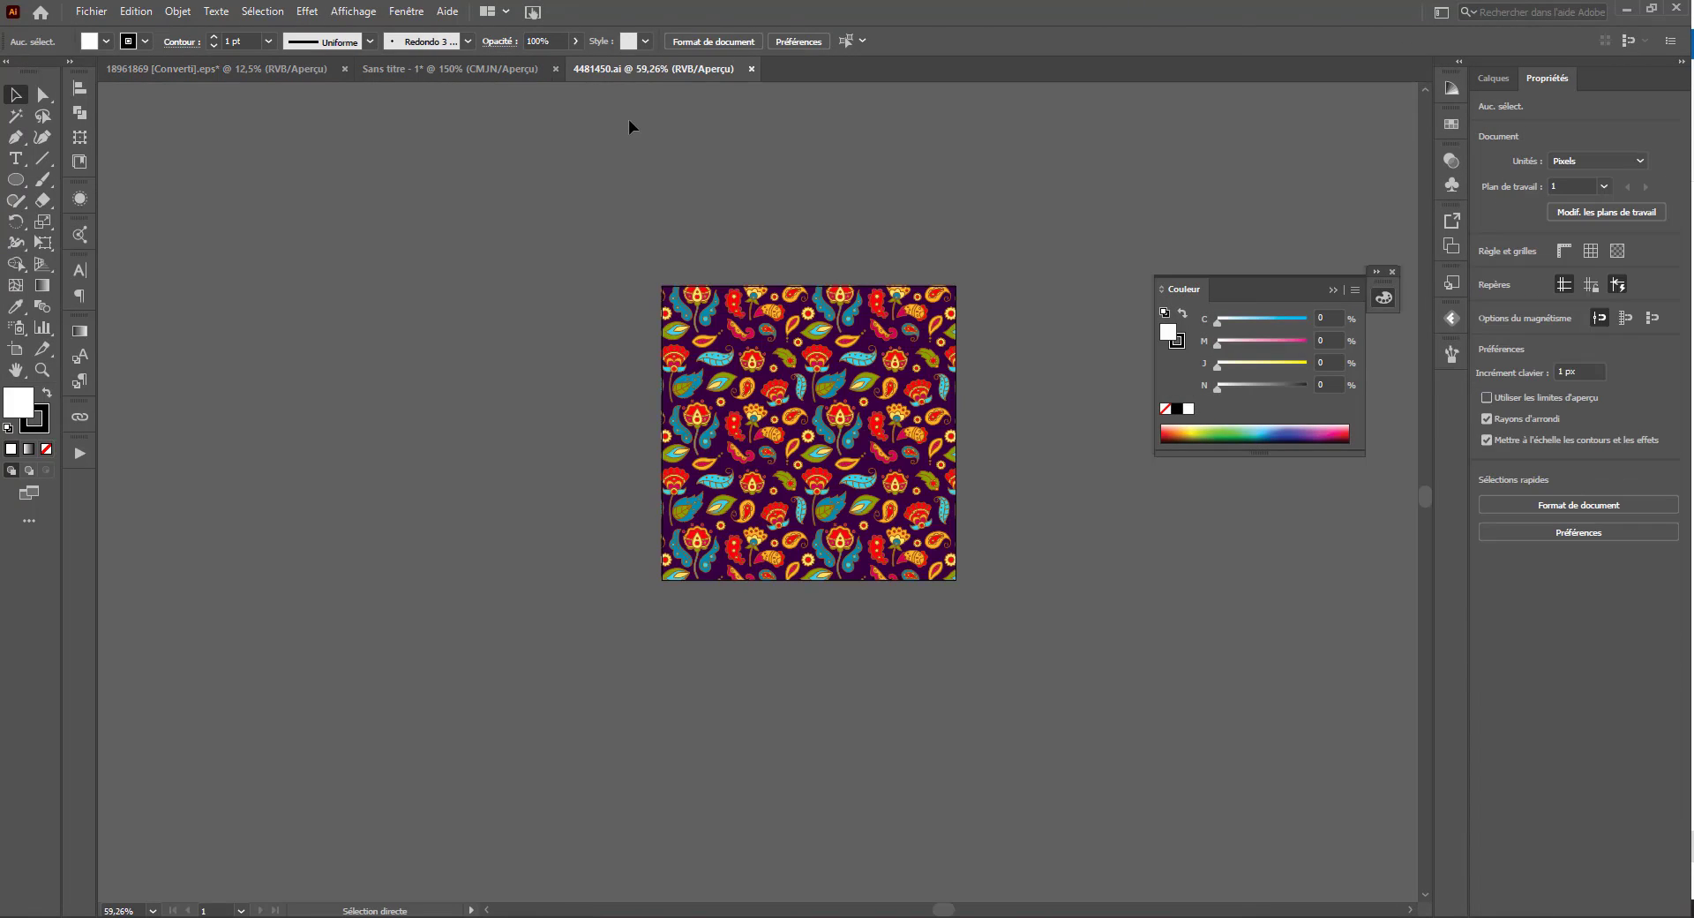
Step: Cut the whole paisley pattern from 4481450.ai and paste it beside the artboard of the cat-and-donut illustration
{"action": "key", "text": "ctrl+a"}
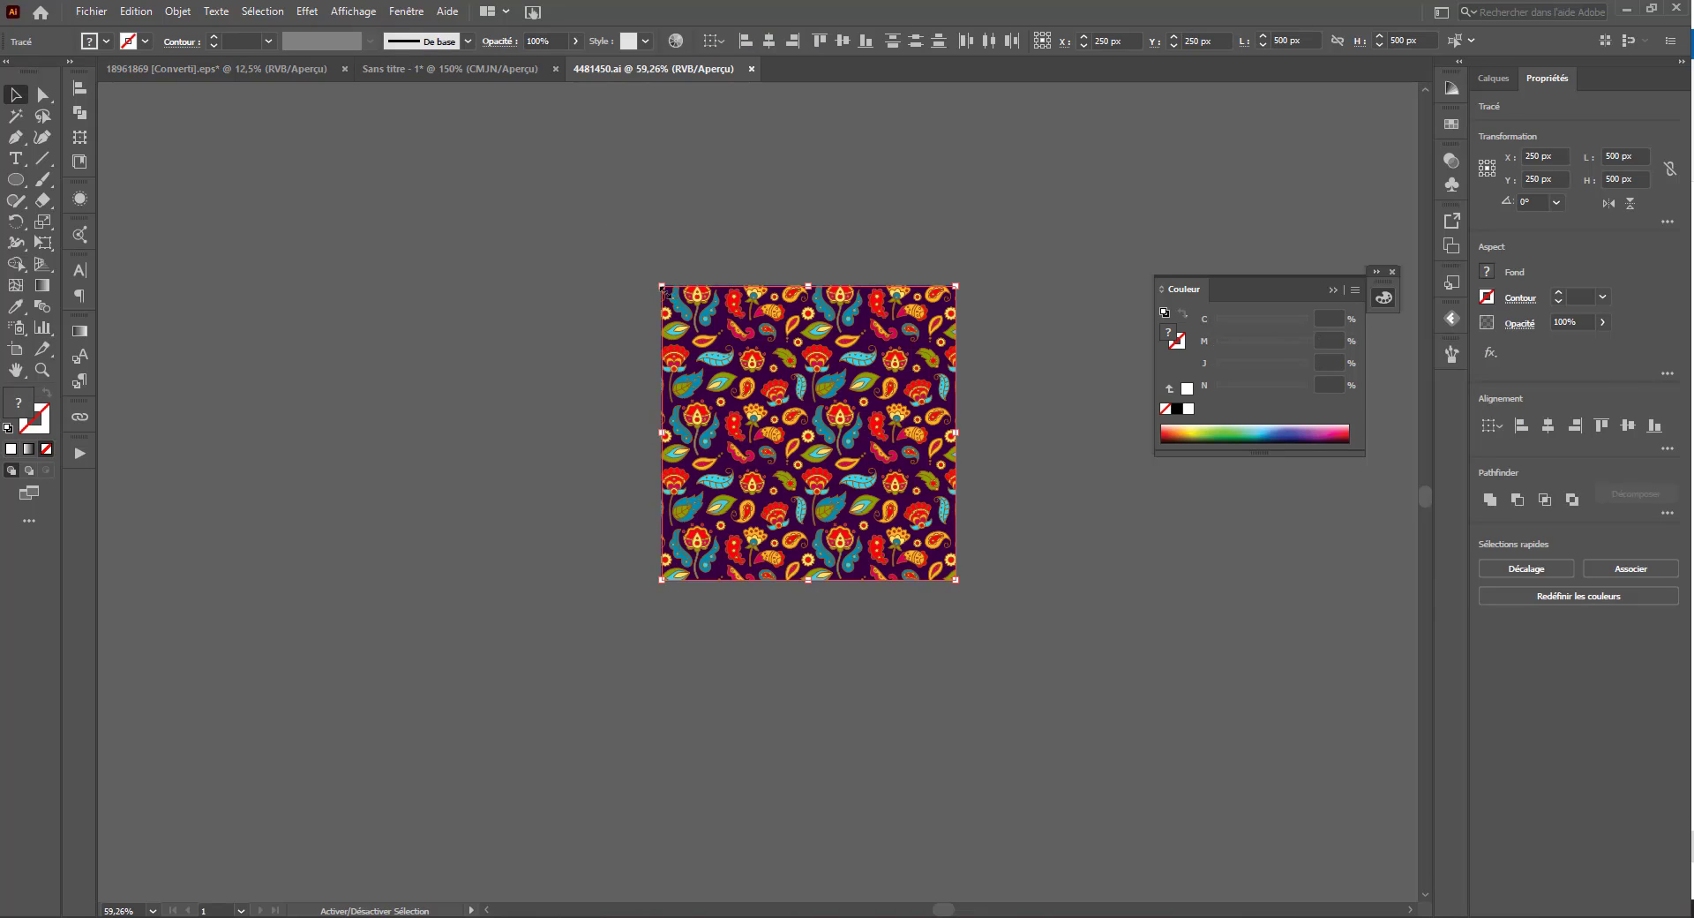
{"action": "left_click_drag", "start_coordinate": [663, 287], "coordinate": [586, 143]}
{"action": "key", "text": "ctrl+x"}
{"action": "left_click", "coordinate": [272, 68]}
{"action": "key", "text": "ctrl+v"}
{"action": "left_click_drag", "start_coordinate": [596, 204], "coordinate": [794, 254]}
Step: Recolor the cat-and-donut group with the color theme picked from the paisley pattern, and leave the recoloring
{"action": "left_click", "coordinate": [987, 501]}
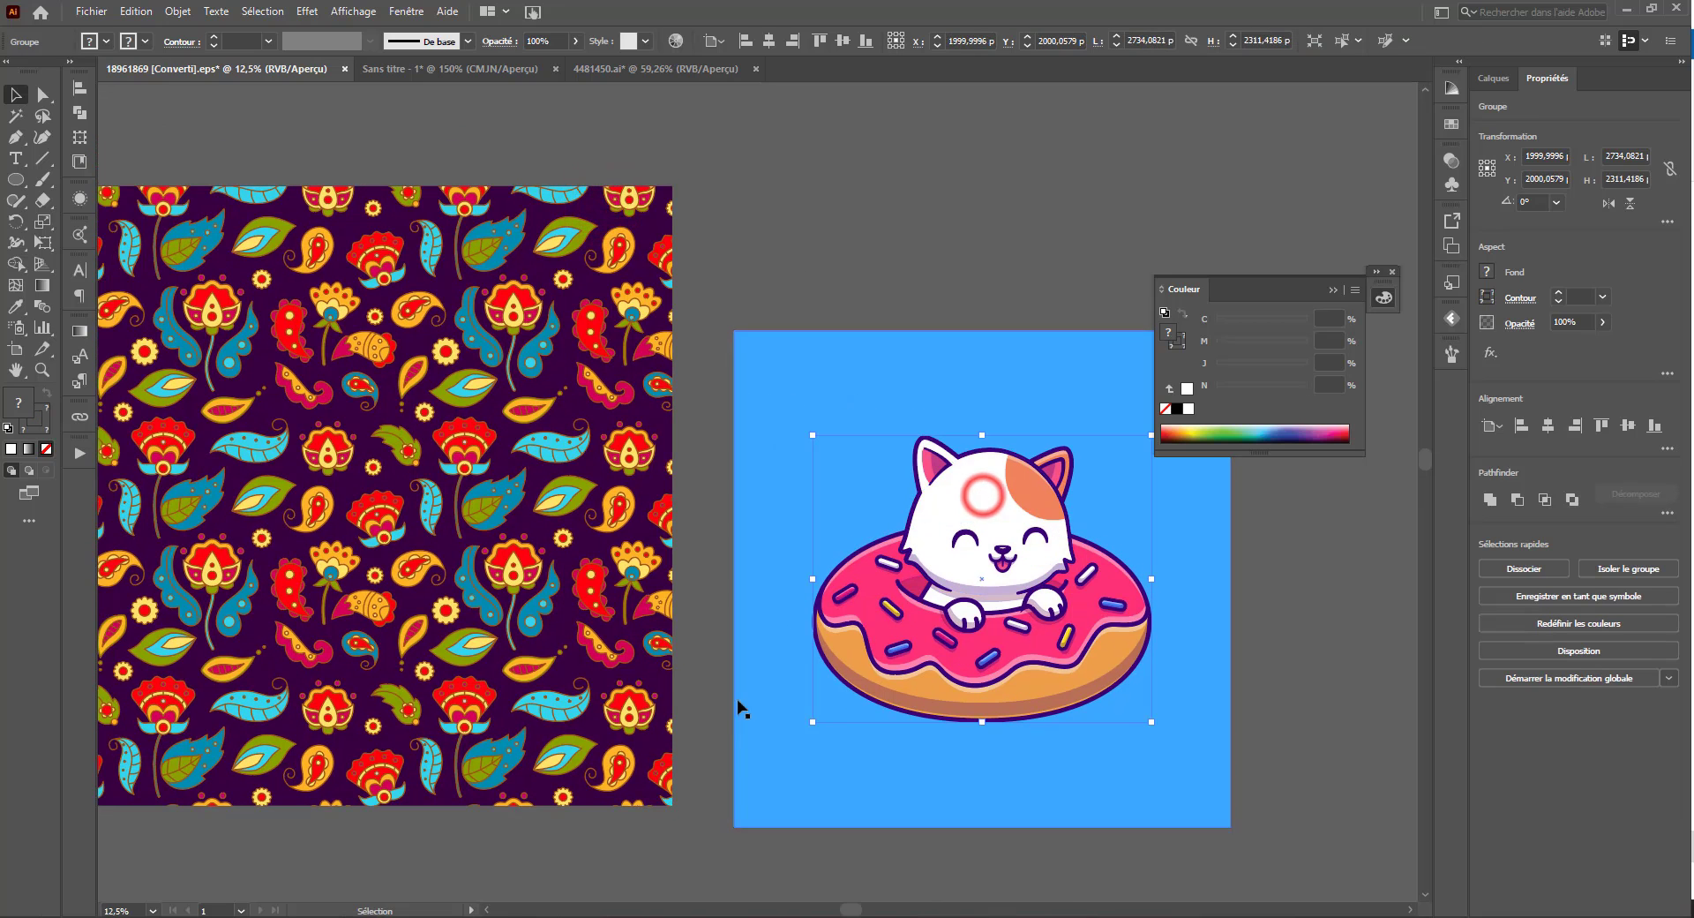
{"action": "left_click_drag", "start_coordinate": [994, 558], "coordinate": [959, 507]}
{"action": "key", "text": "ctrl+z"}
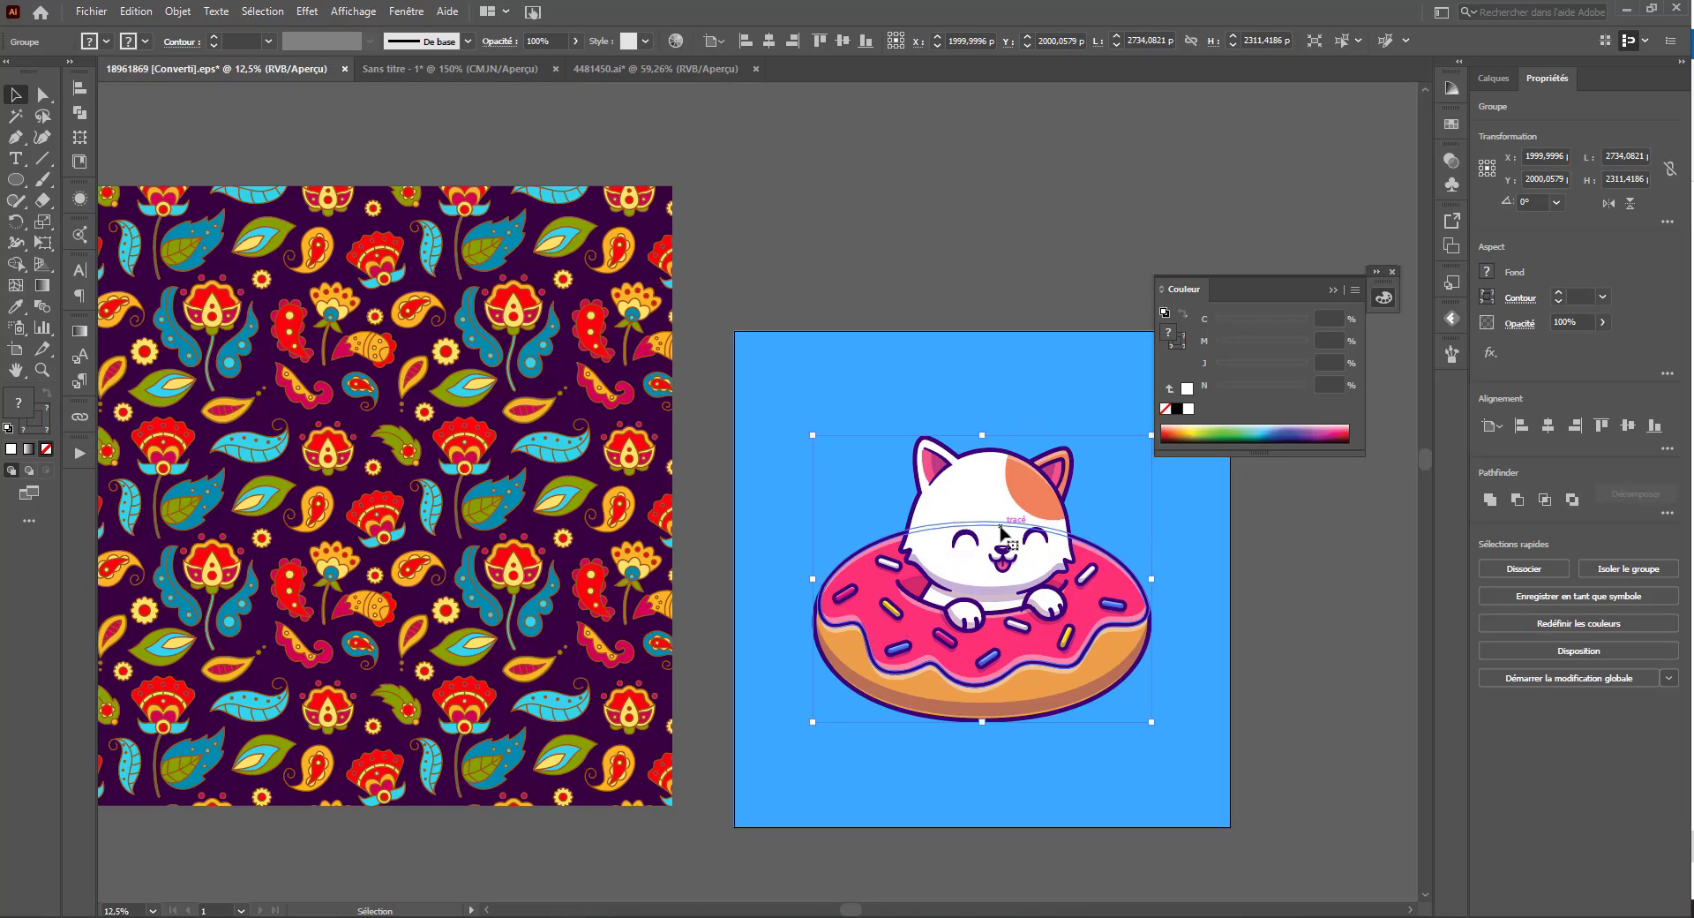
{"action": "left_click", "coordinate": [676, 41]}
{"action": "left_click_drag", "start_coordinate": [751, 237], "coordinate": [1264, 293]}
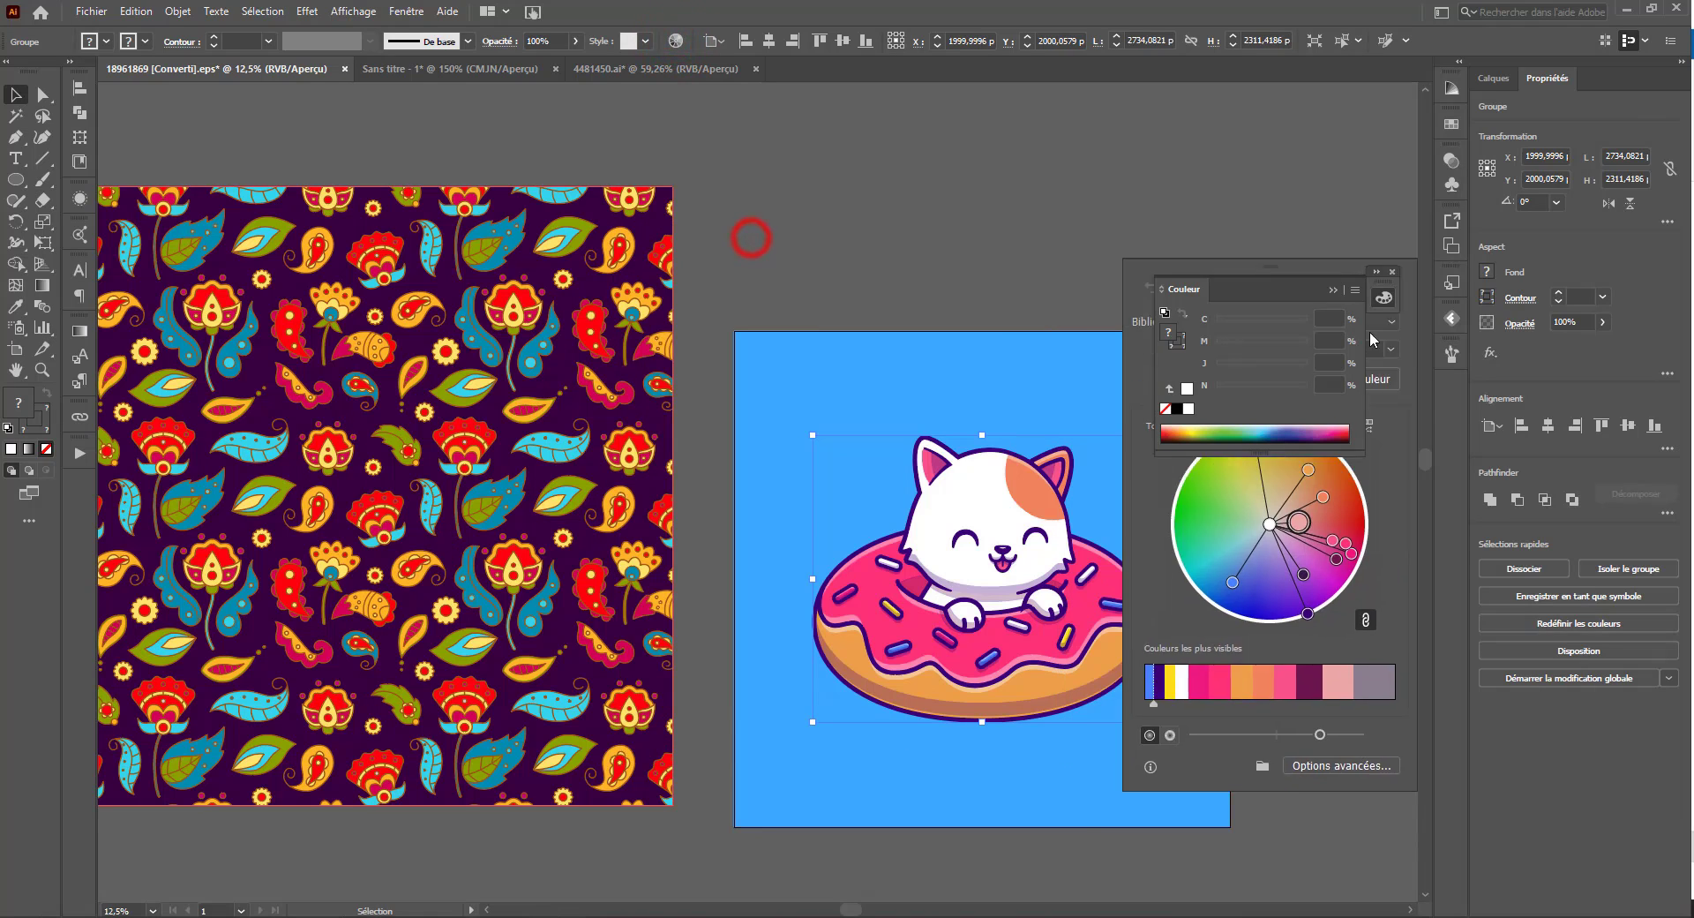
{"action": "left_click", "coordinate": [1384, 298]}
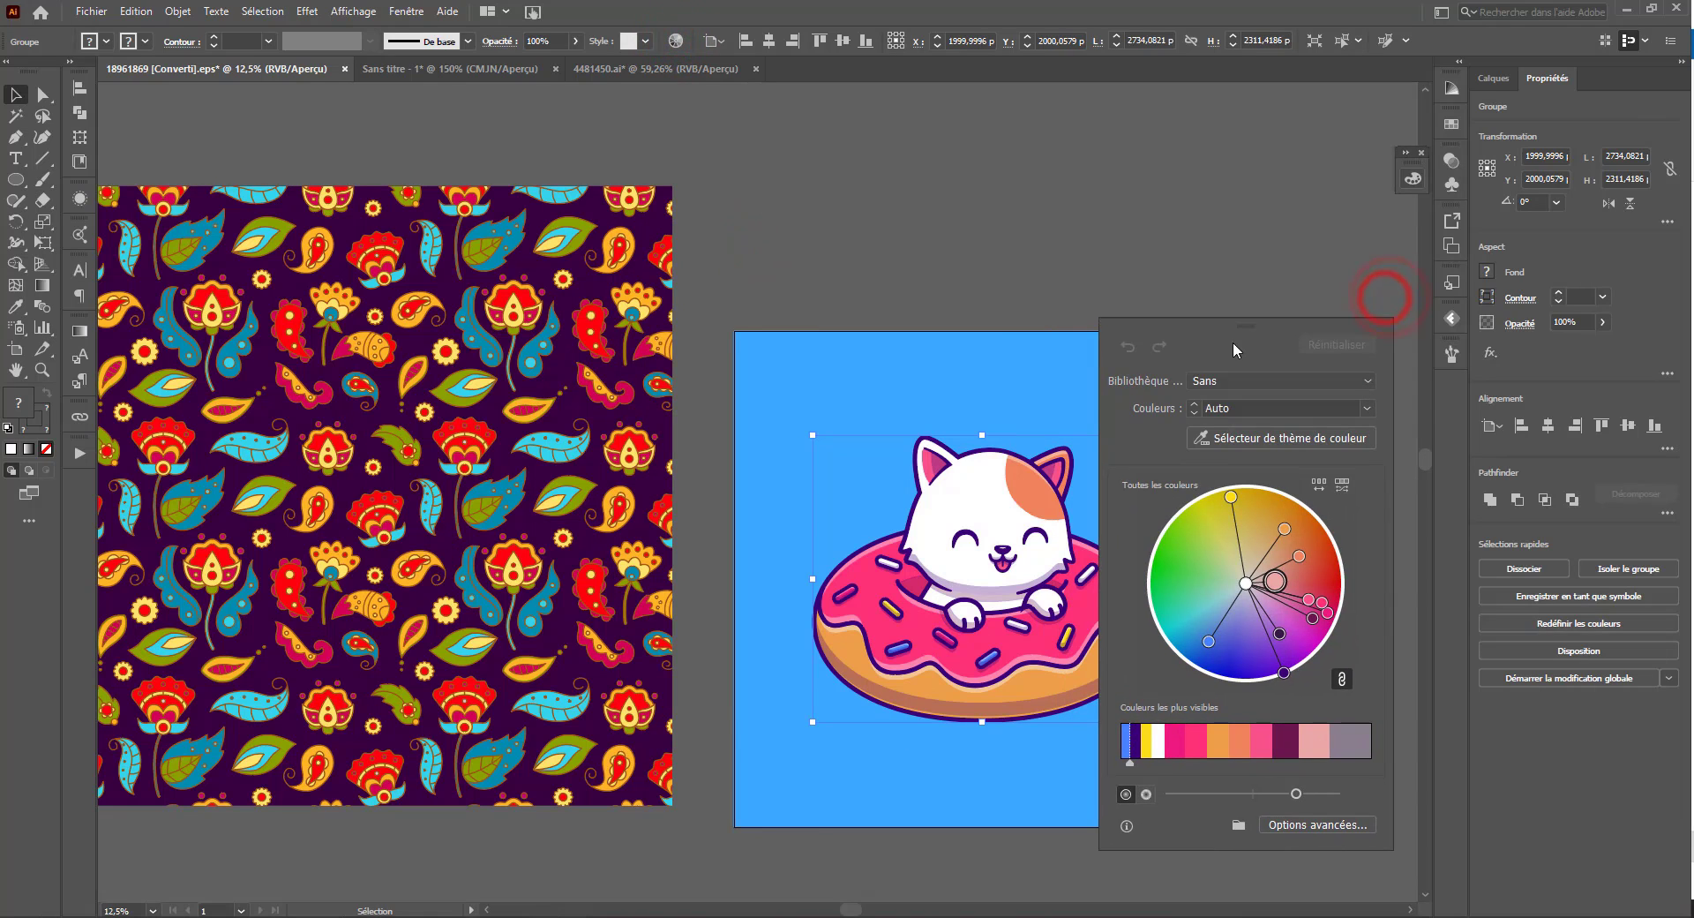
{"action": "left_click_drag", "start_coordinate": [1233, 349], "coordinate": [1257, 254]}
{"action": "left_click", "coordinate": [1295, 342]}
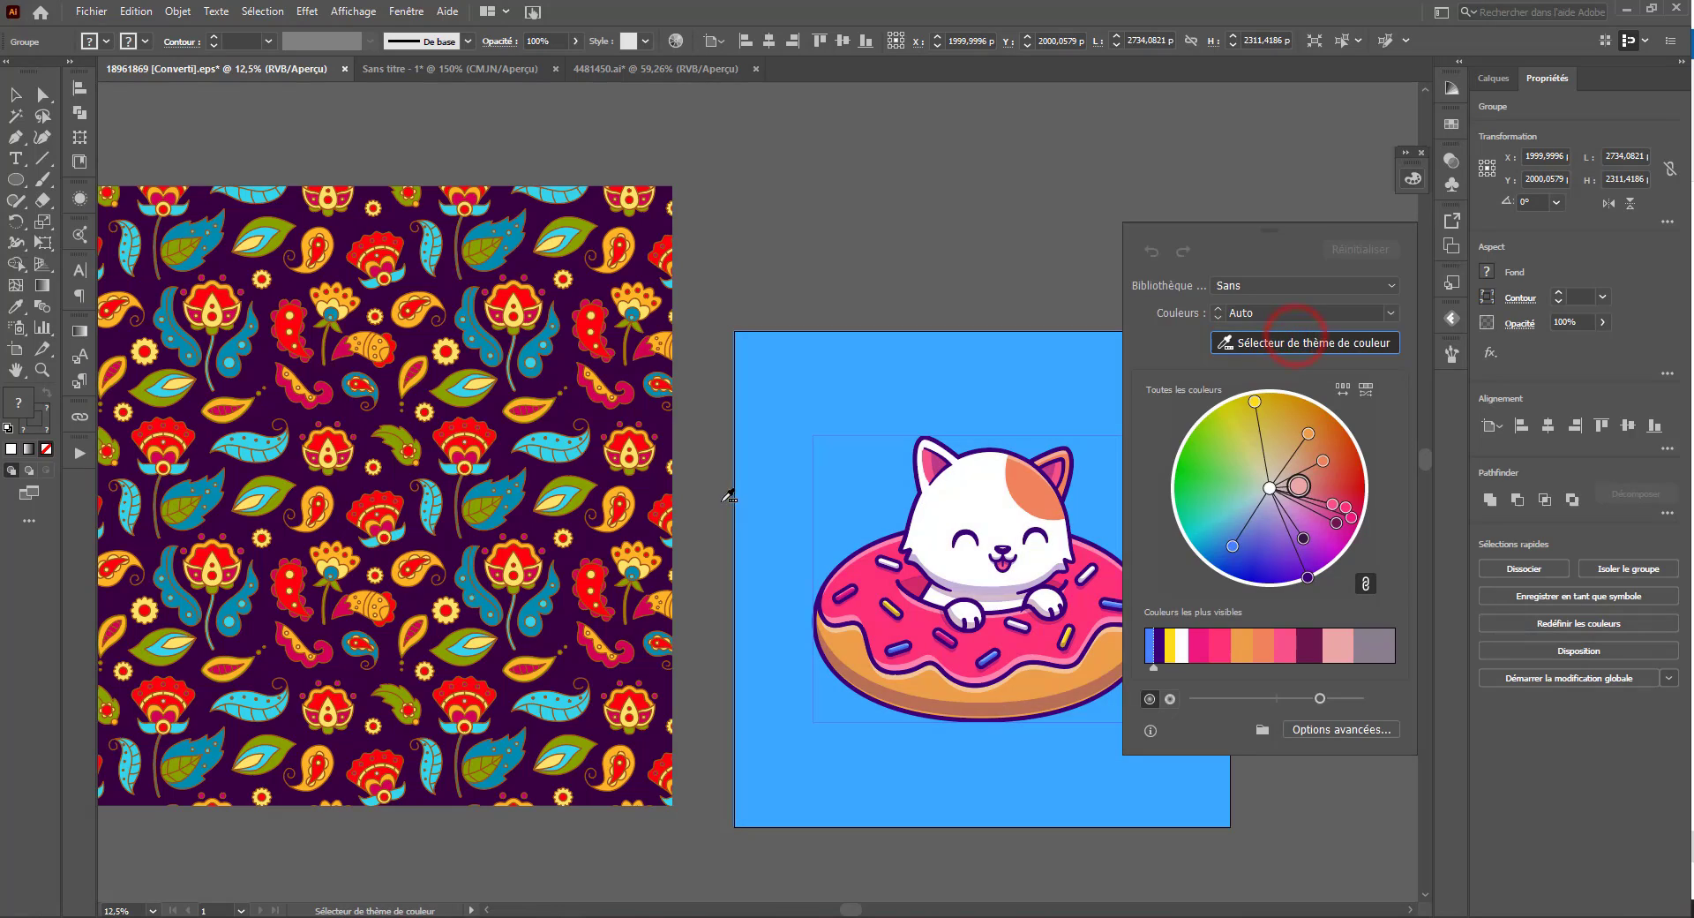
{"action": "left_click", "coordinate": [576, 485]}
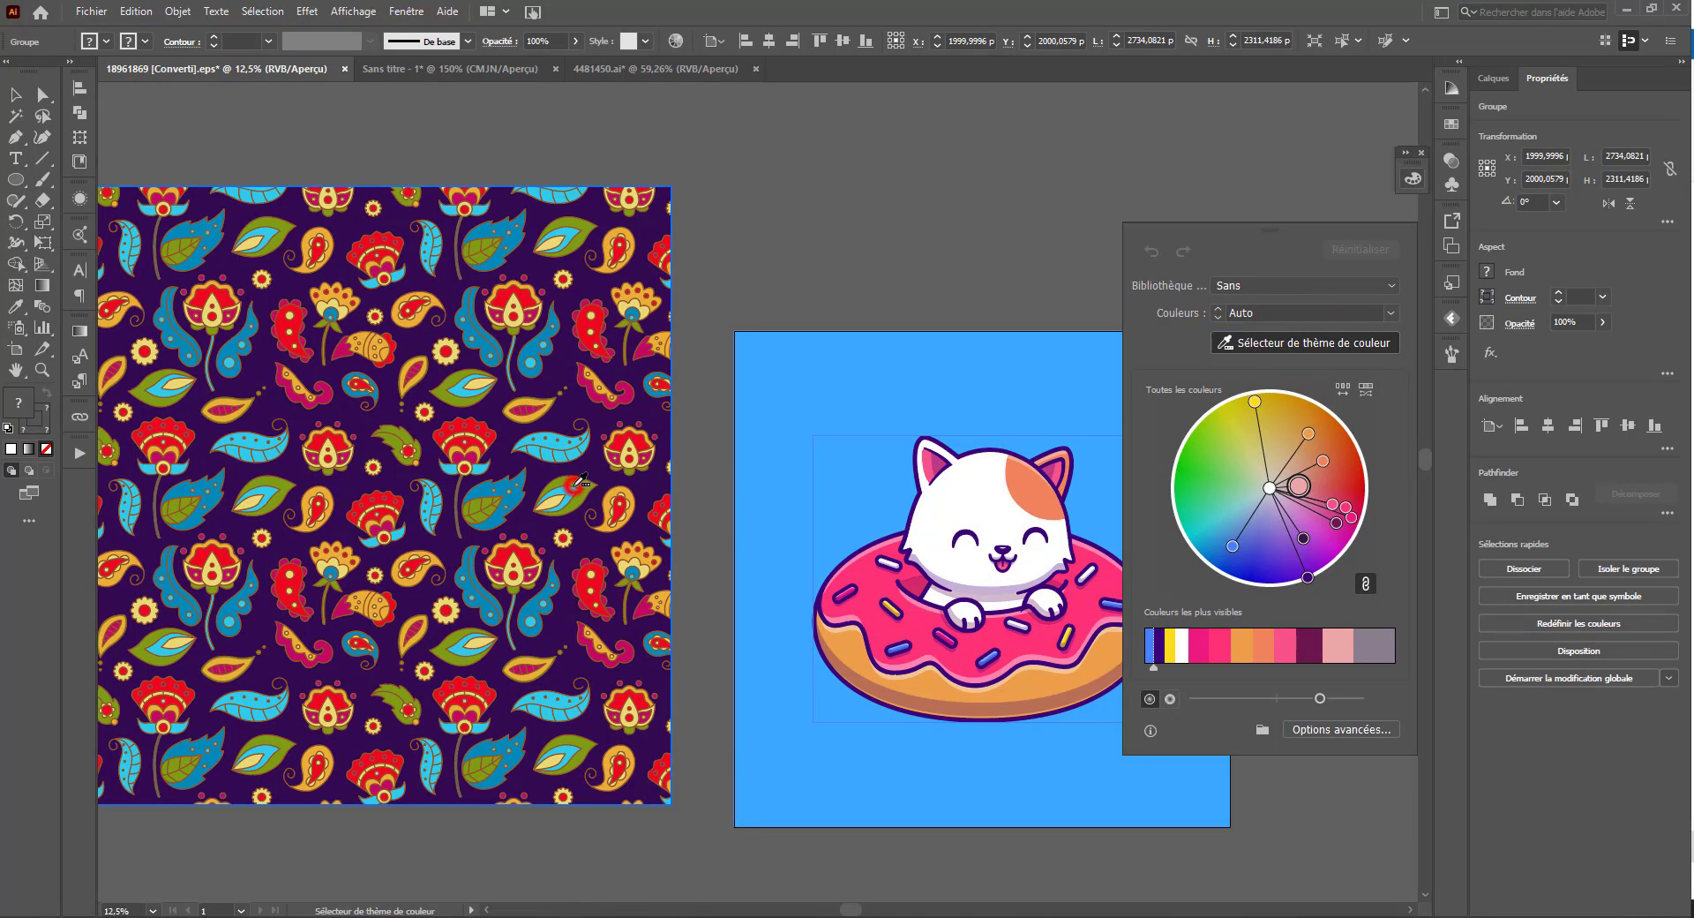
{"action": "left_click", "coordinate": [964, 516]}
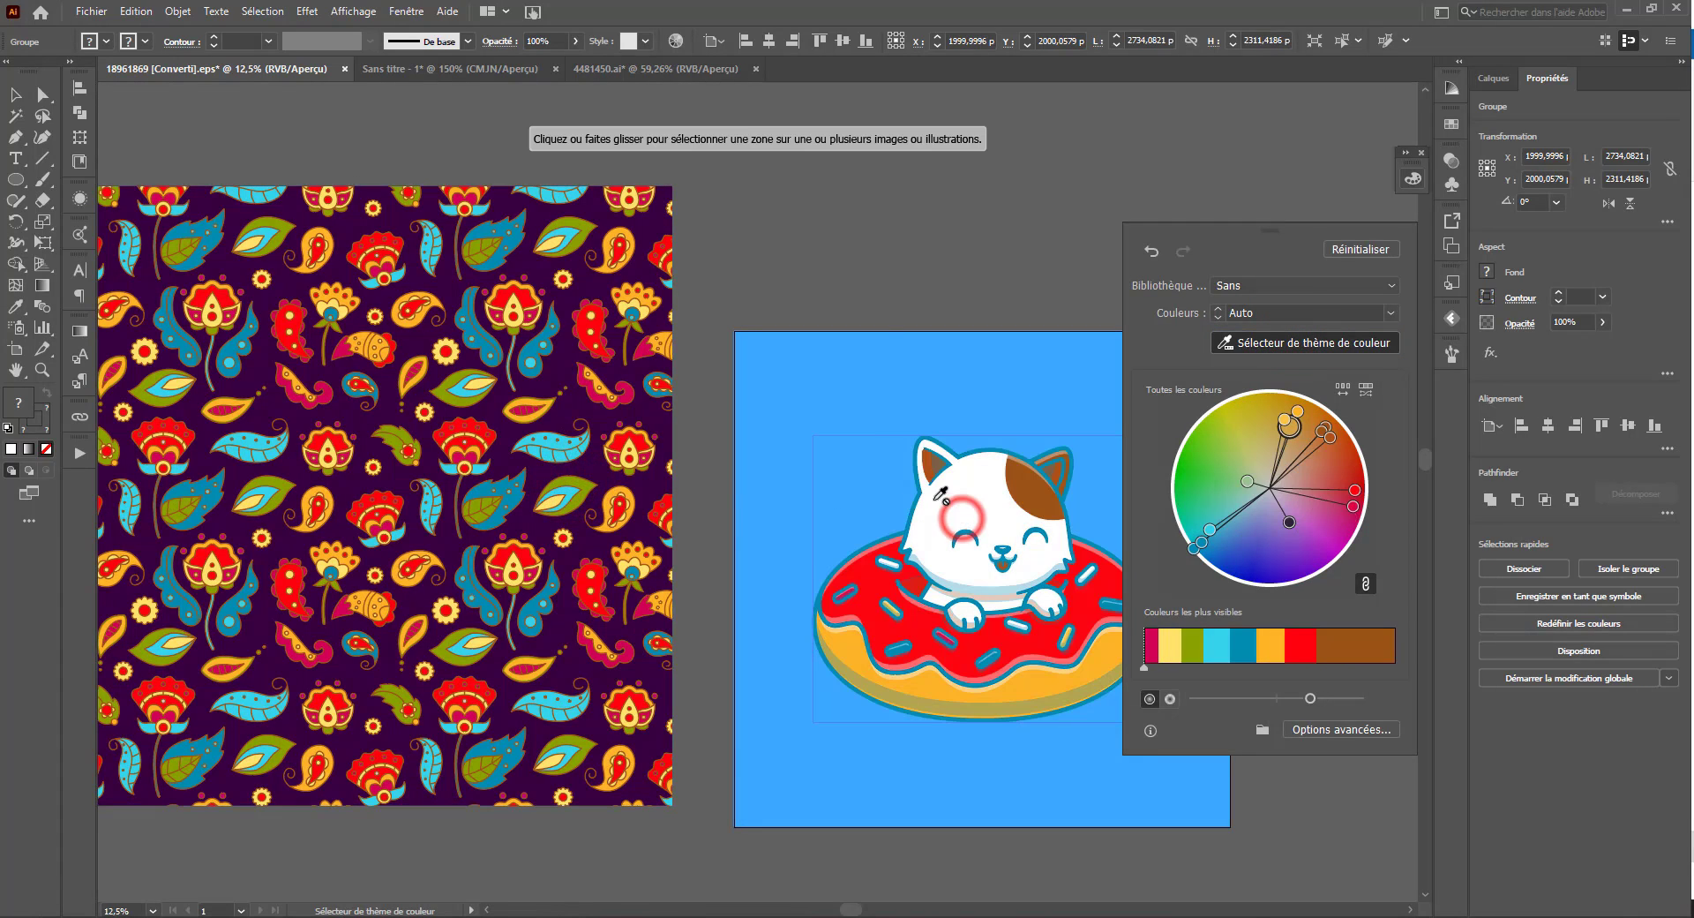
{"action": "left_click", "coordinate": [1289, 340]}
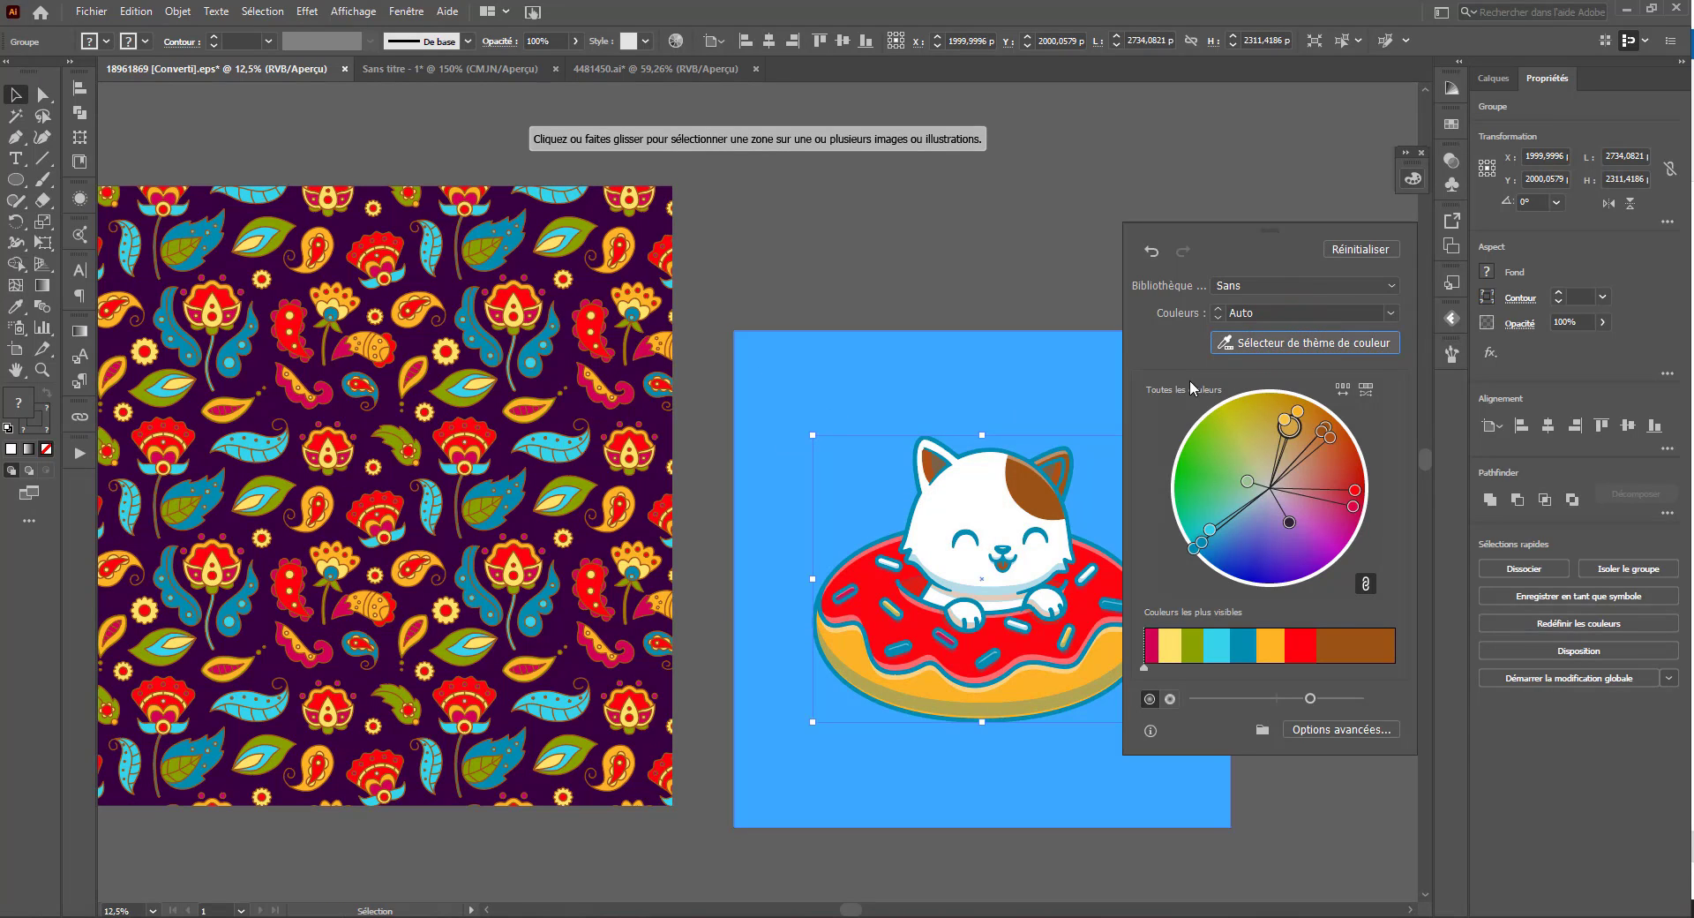
{"action": "left_click", "coordinate": [1227, 342]}
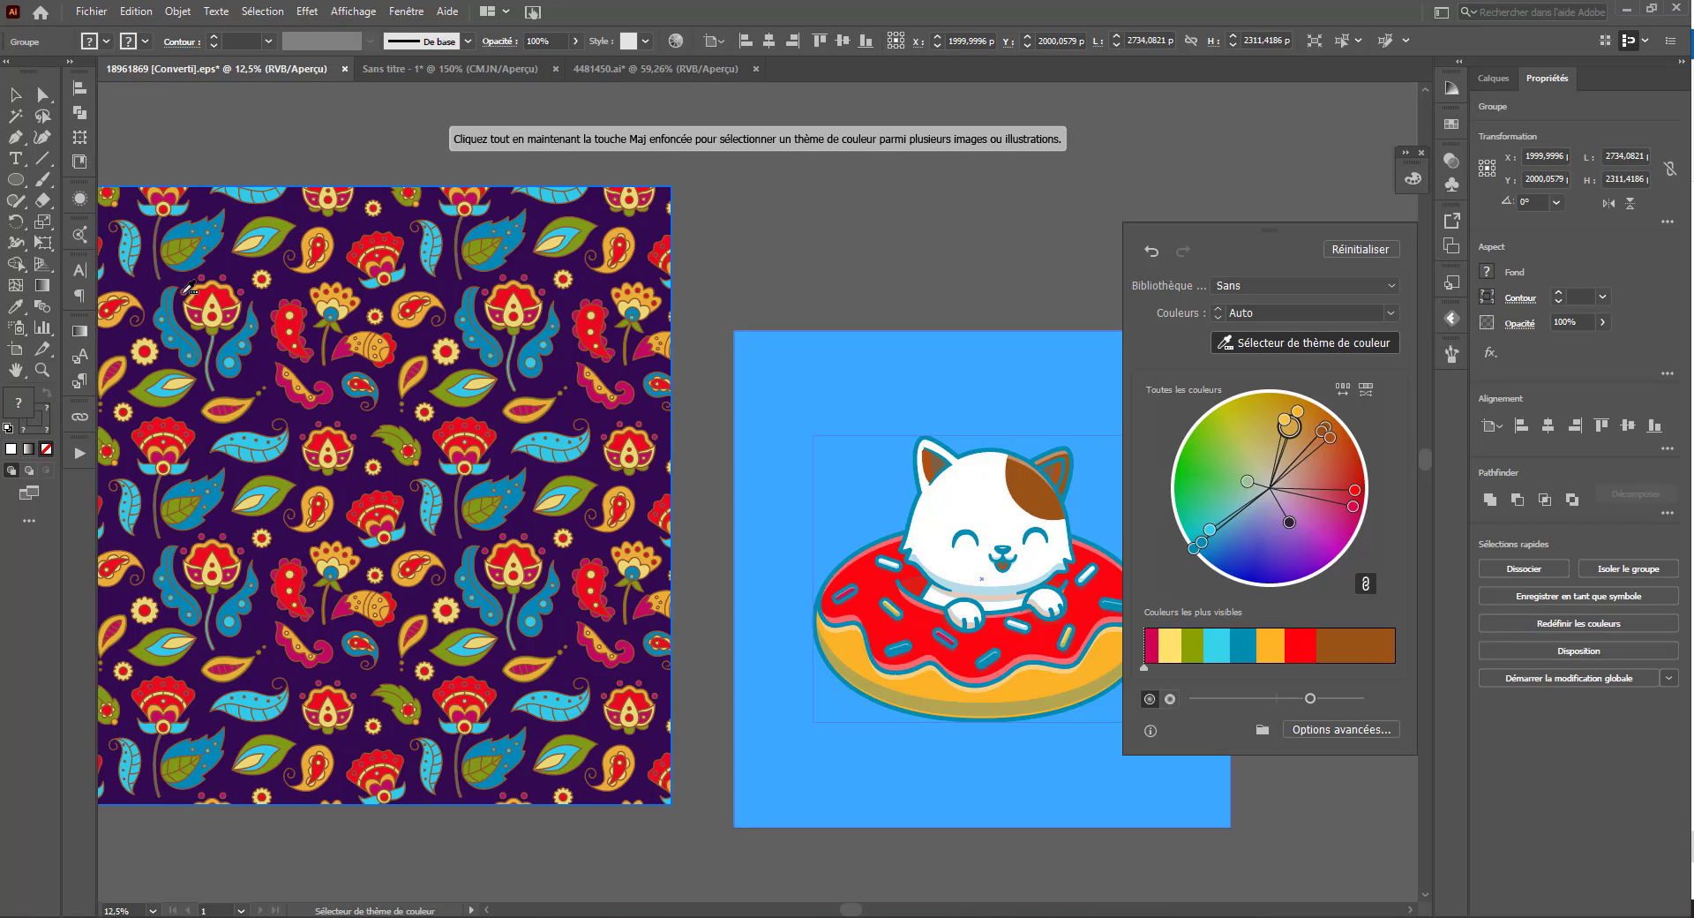
{"action": "left_click", "coordinate": [15, 94]}
{"action": "left_click", "coordinate": [386, 141]}
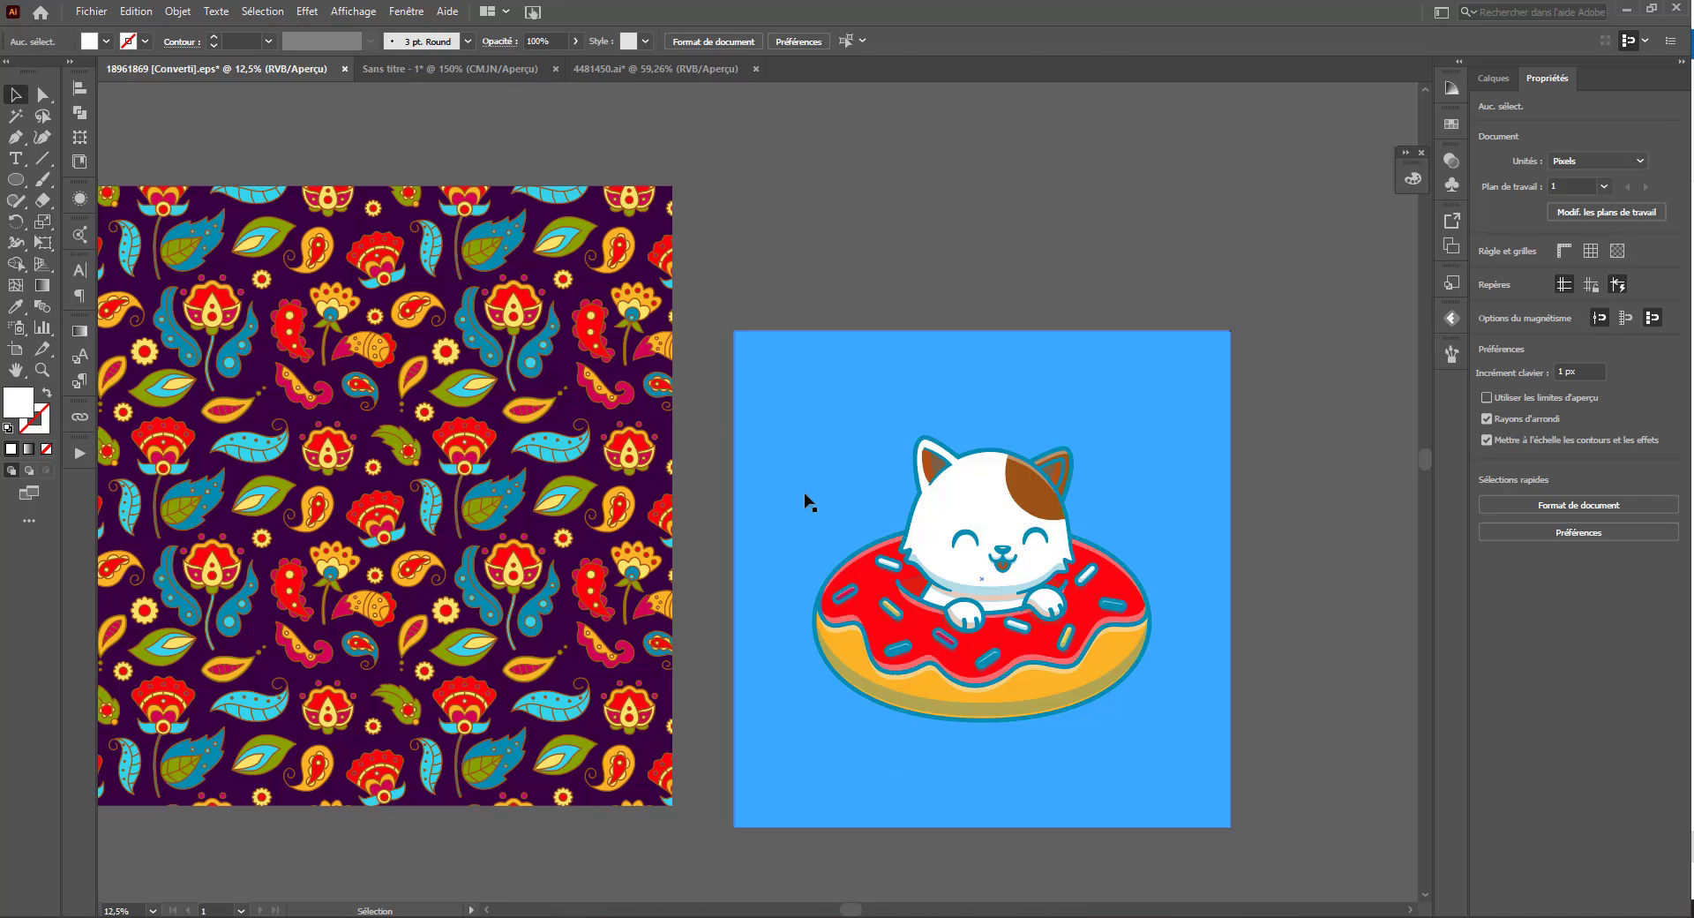
Step: Delete the paisley pattern and its dark purple background from beside the artboard
{"action": "left_click", "coordinate": [622, 388]}
{"action": "key", "text": "Delete"}
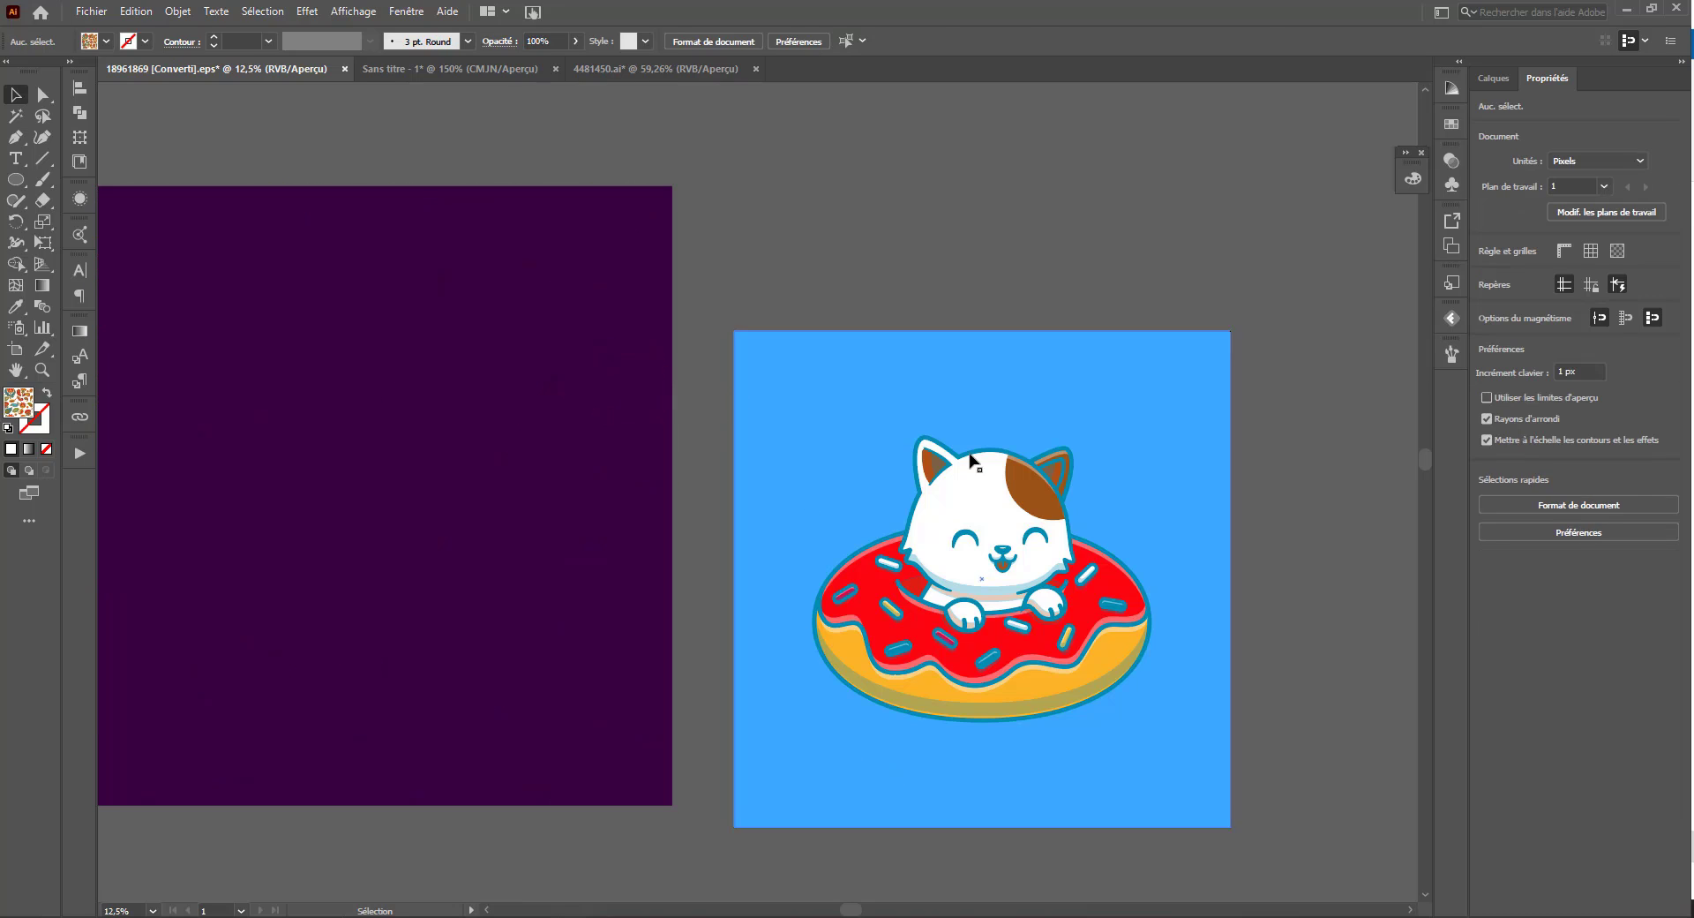
{"action": "left_click", "coordinate": [600, 436]}
{"action": "key", "text": "Delete"}
{"action": "left_click", "coordinate": [1140, 510]}
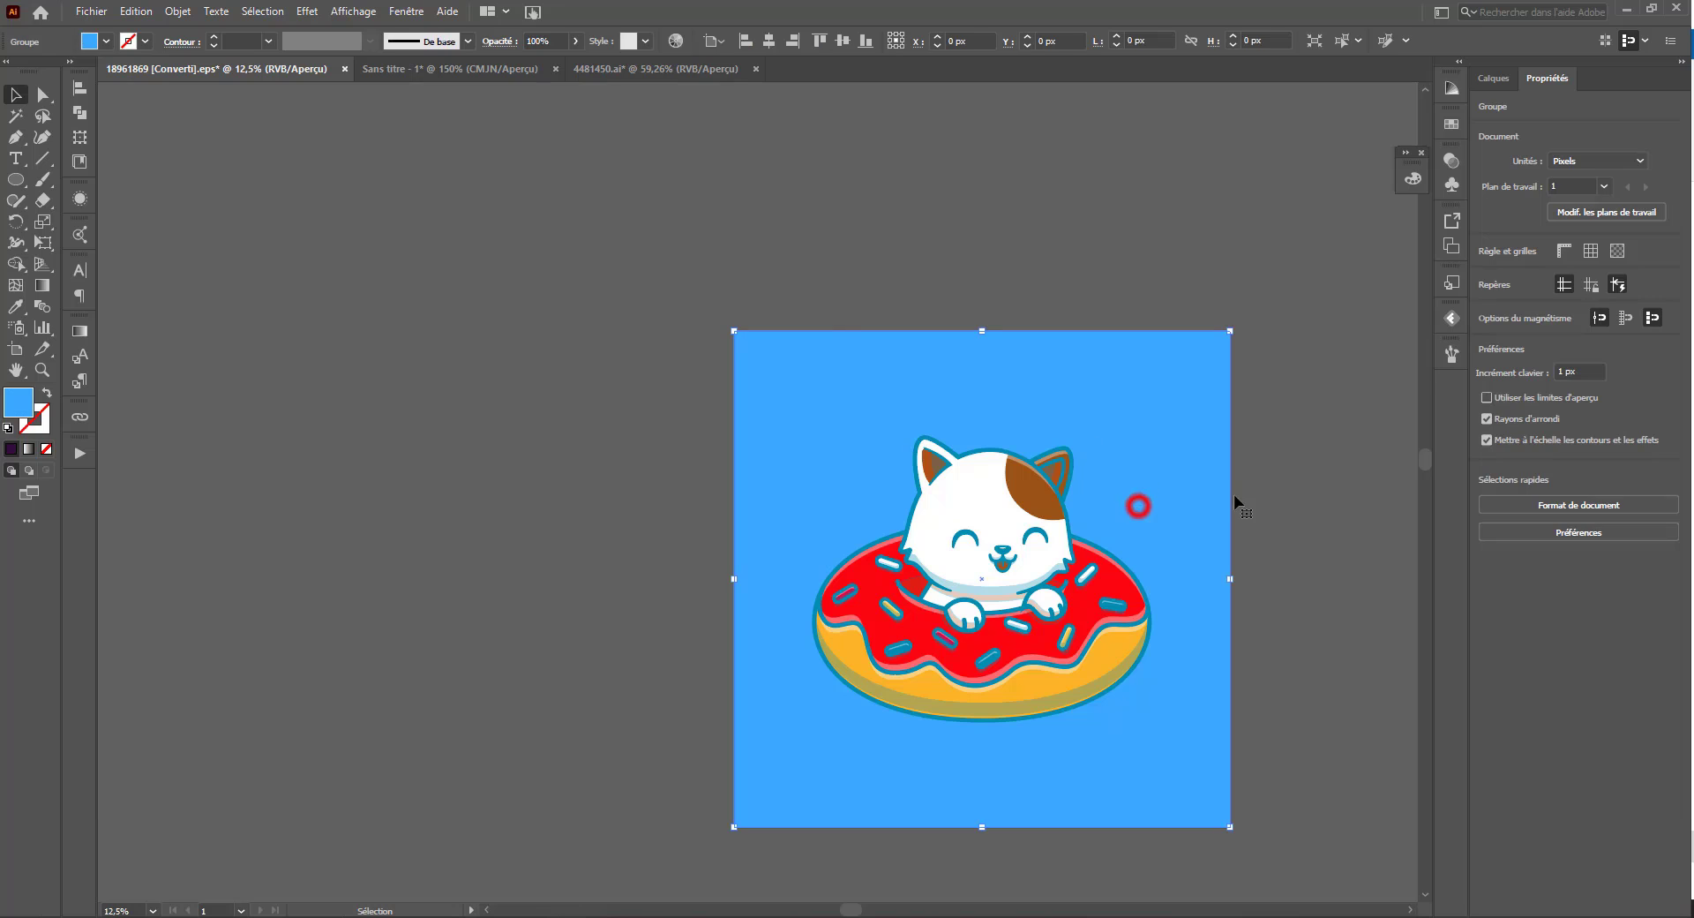
Step: Close the cat-and-donut document and 4481450.ai without saving their changes
{"action": "left_click", "coordinate": [344, 70]}
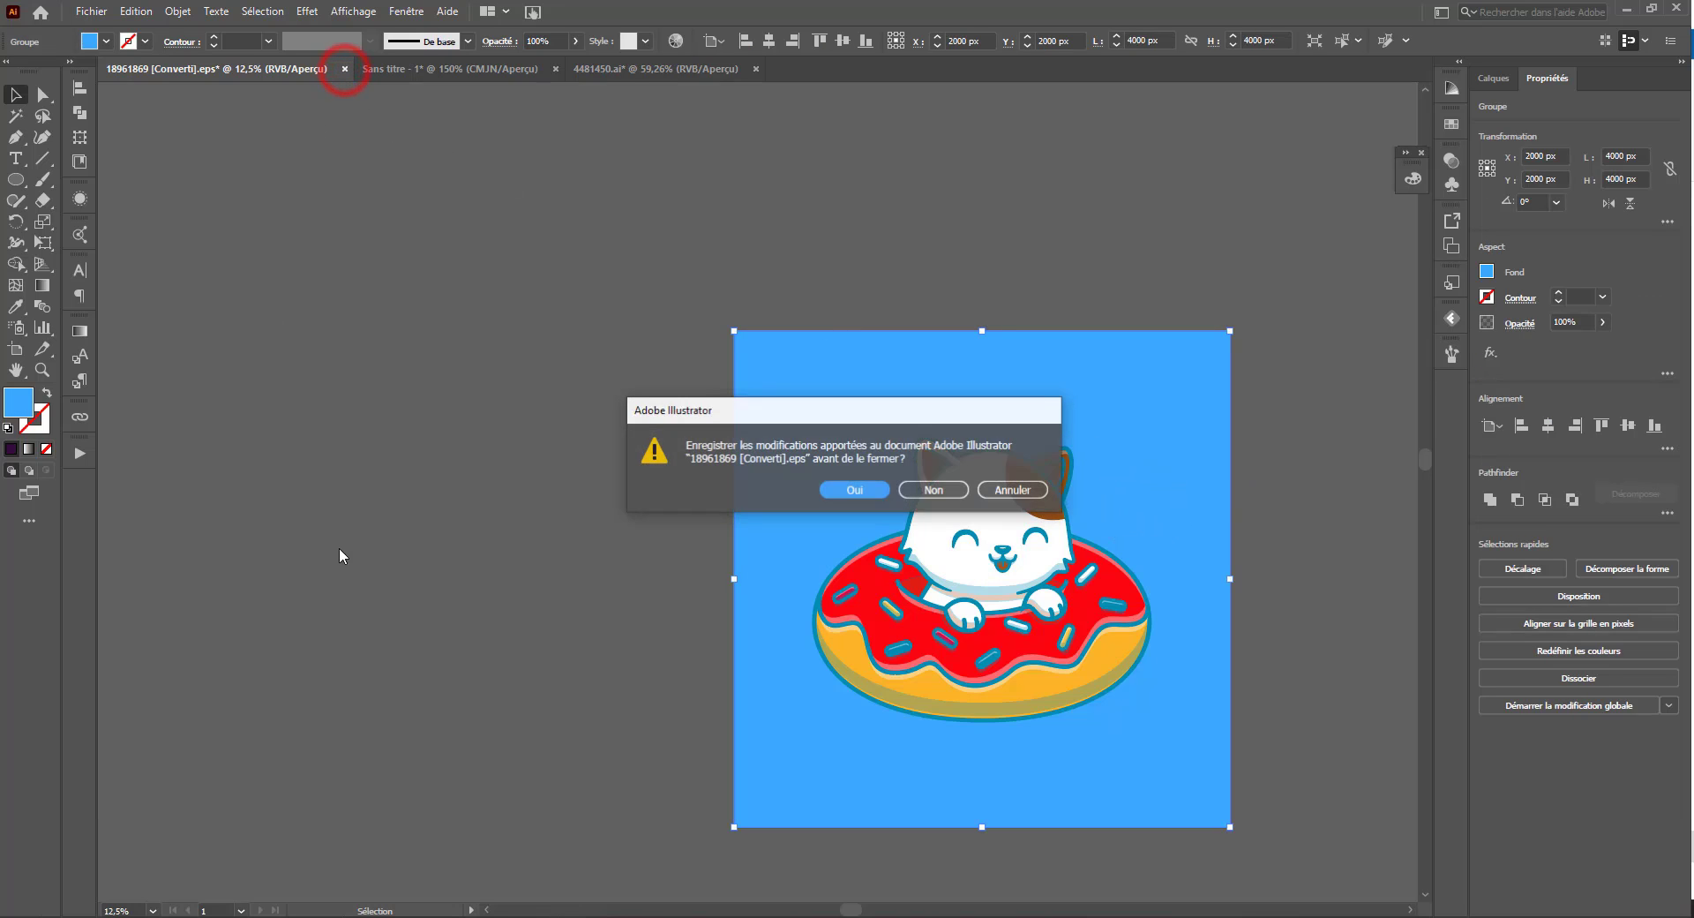
{"action": "left_click", "coordinate": [855, 490]}
{"action": "left_click", "coordinate": [783, 581]}
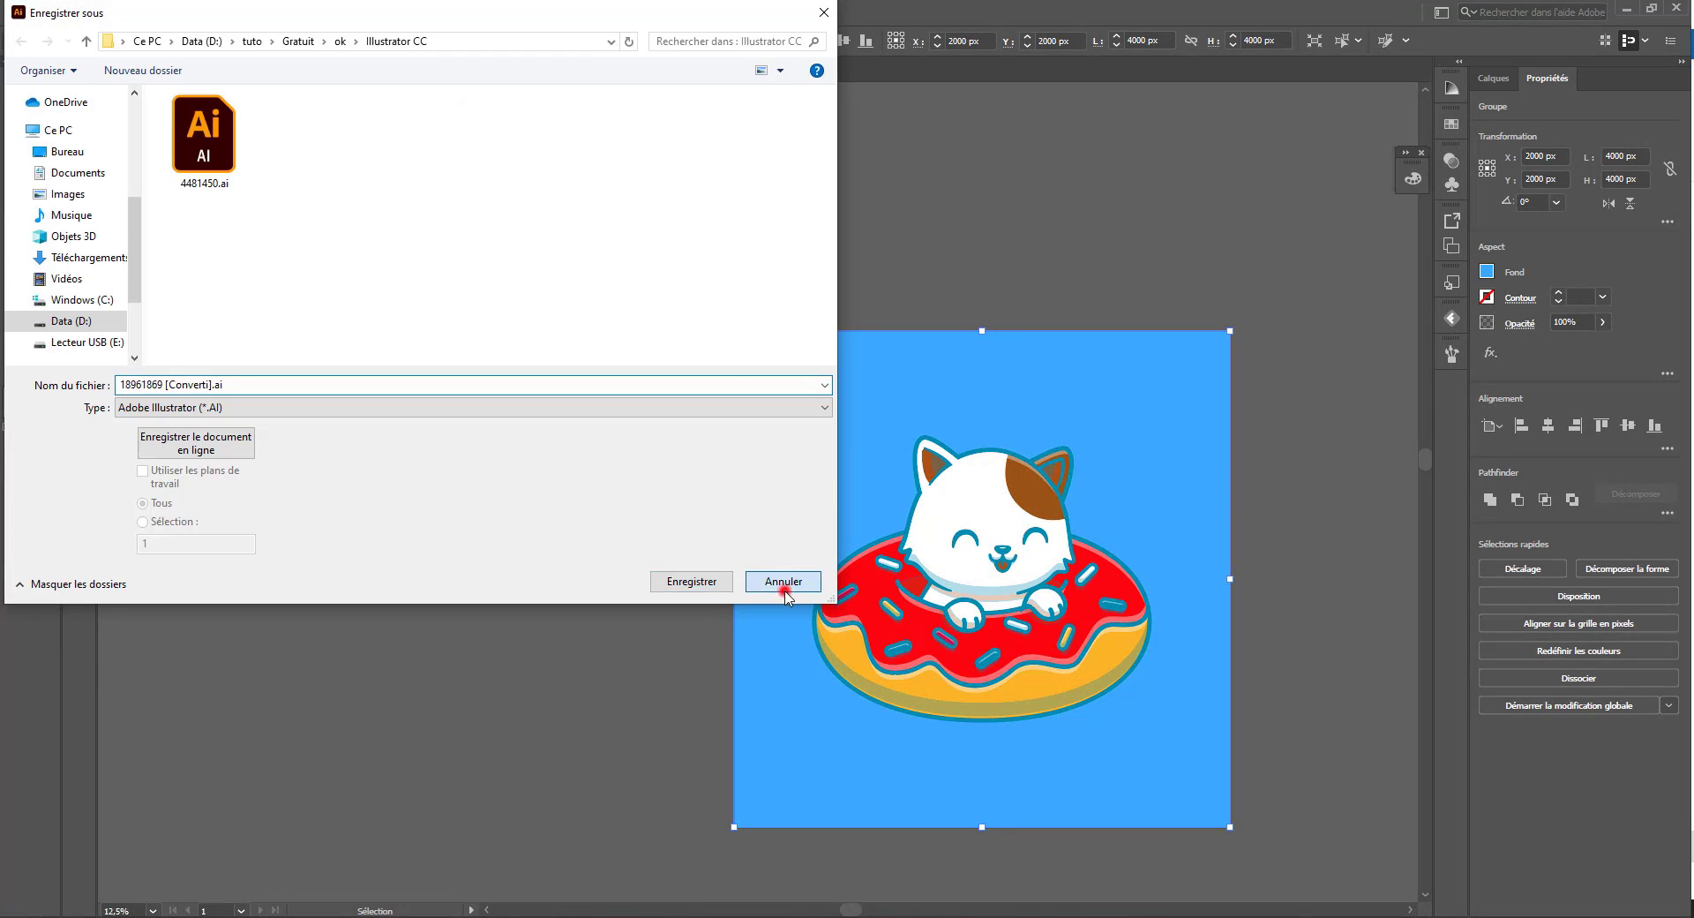
{"action": "left_click", "coordinate": [344, 69]}
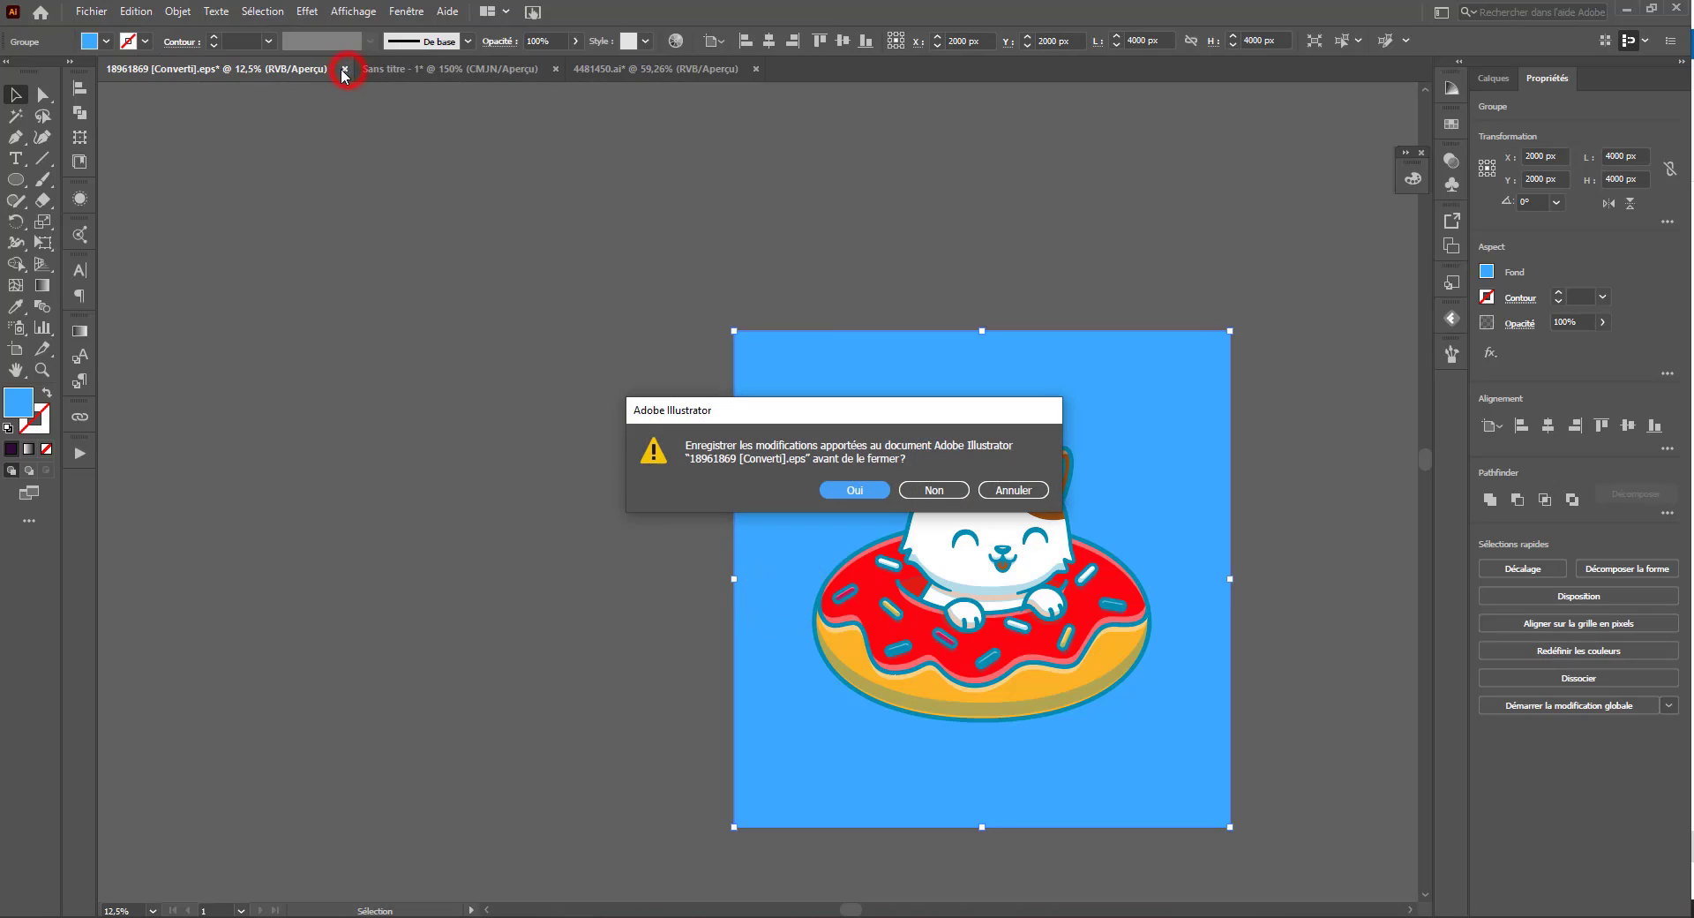
{"action": "left_click", "coordinate": [940, 488]}
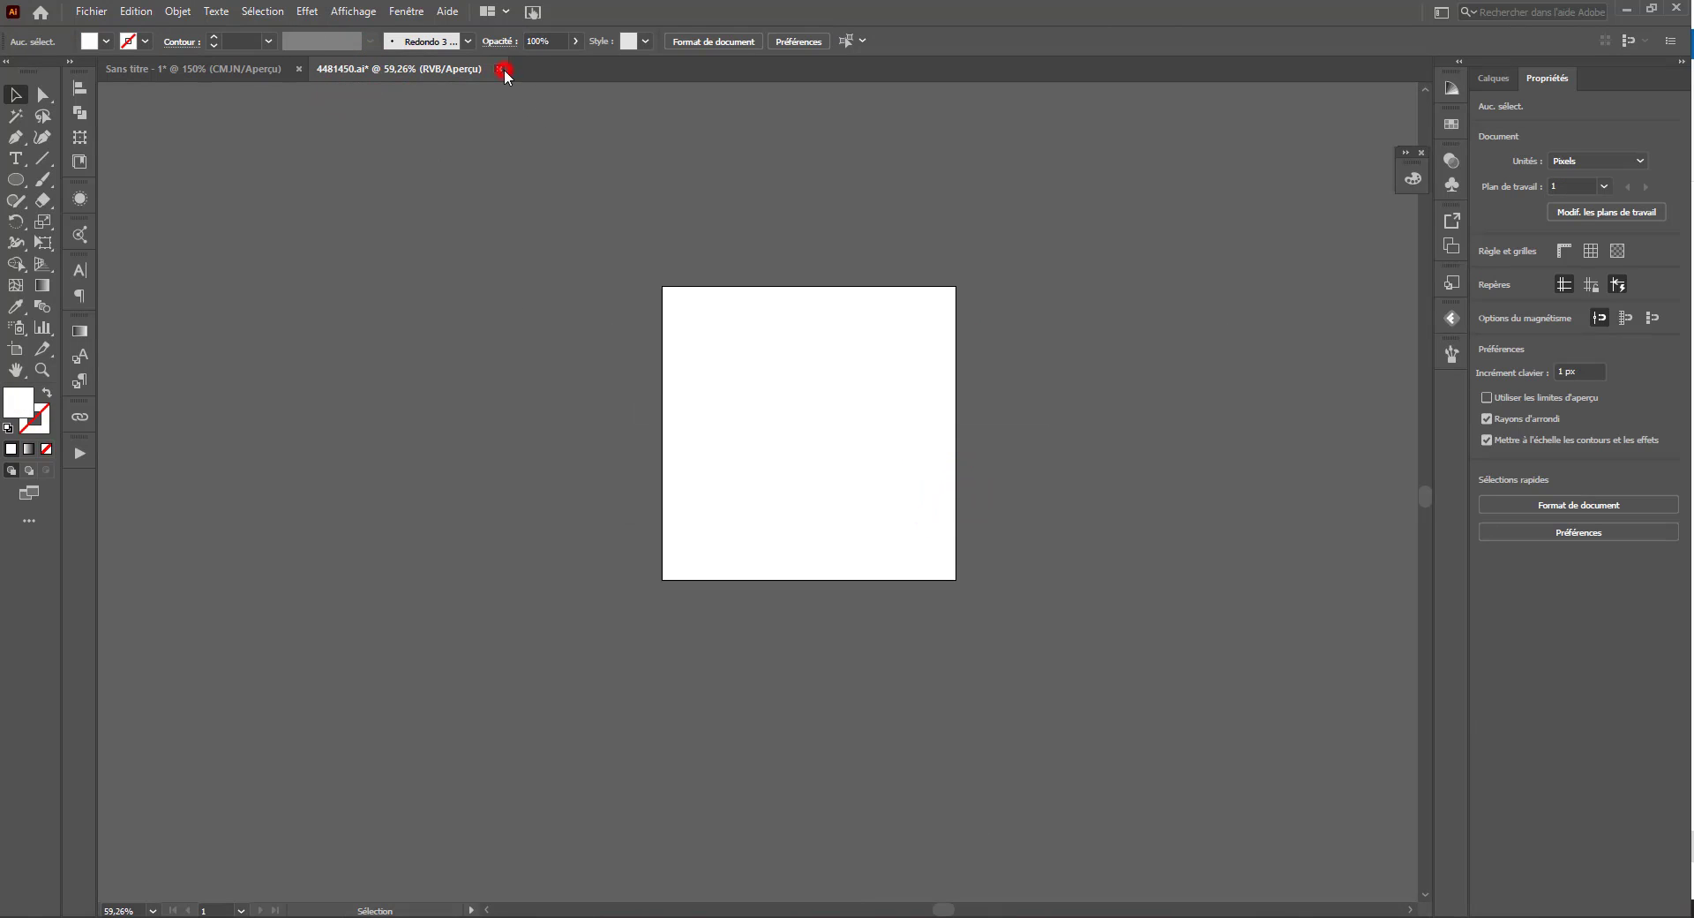
{"action": "left_click", "coordinate": [927, 489]}
{"action": "left_click", "coordinate": [737, 388]}
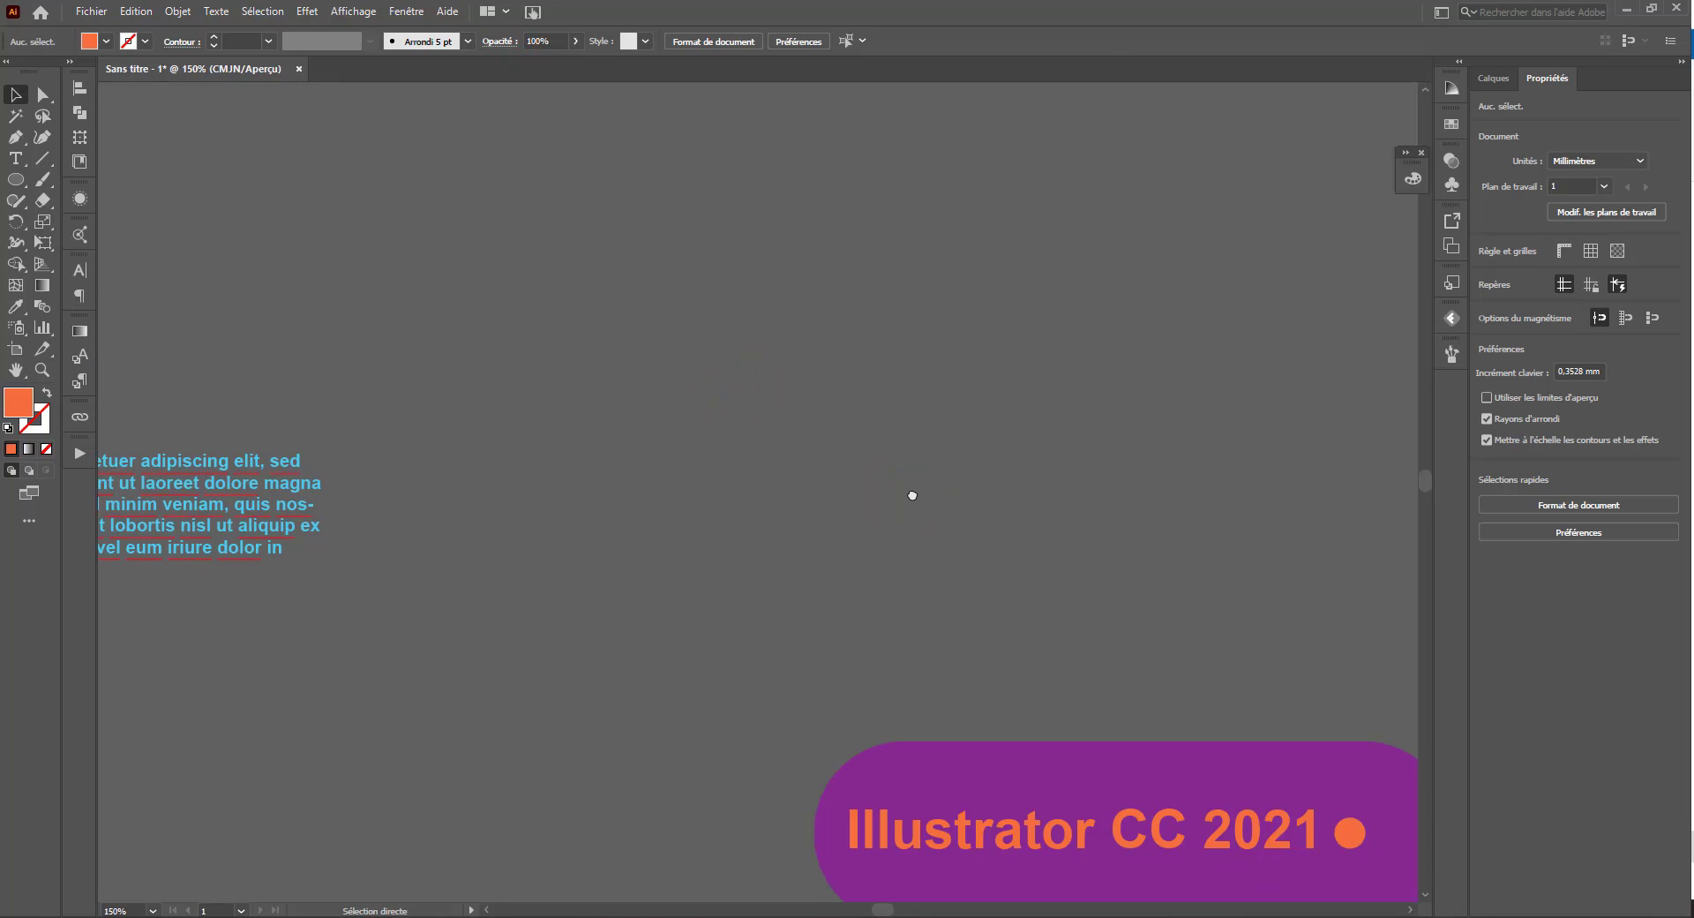
Step: Select the "Illustrator CC 2021" text and display its character settings with the Snap to Glyph (Accrocher au glyphe) options
{"action": "left_click", "coordinate": [852, 491]}
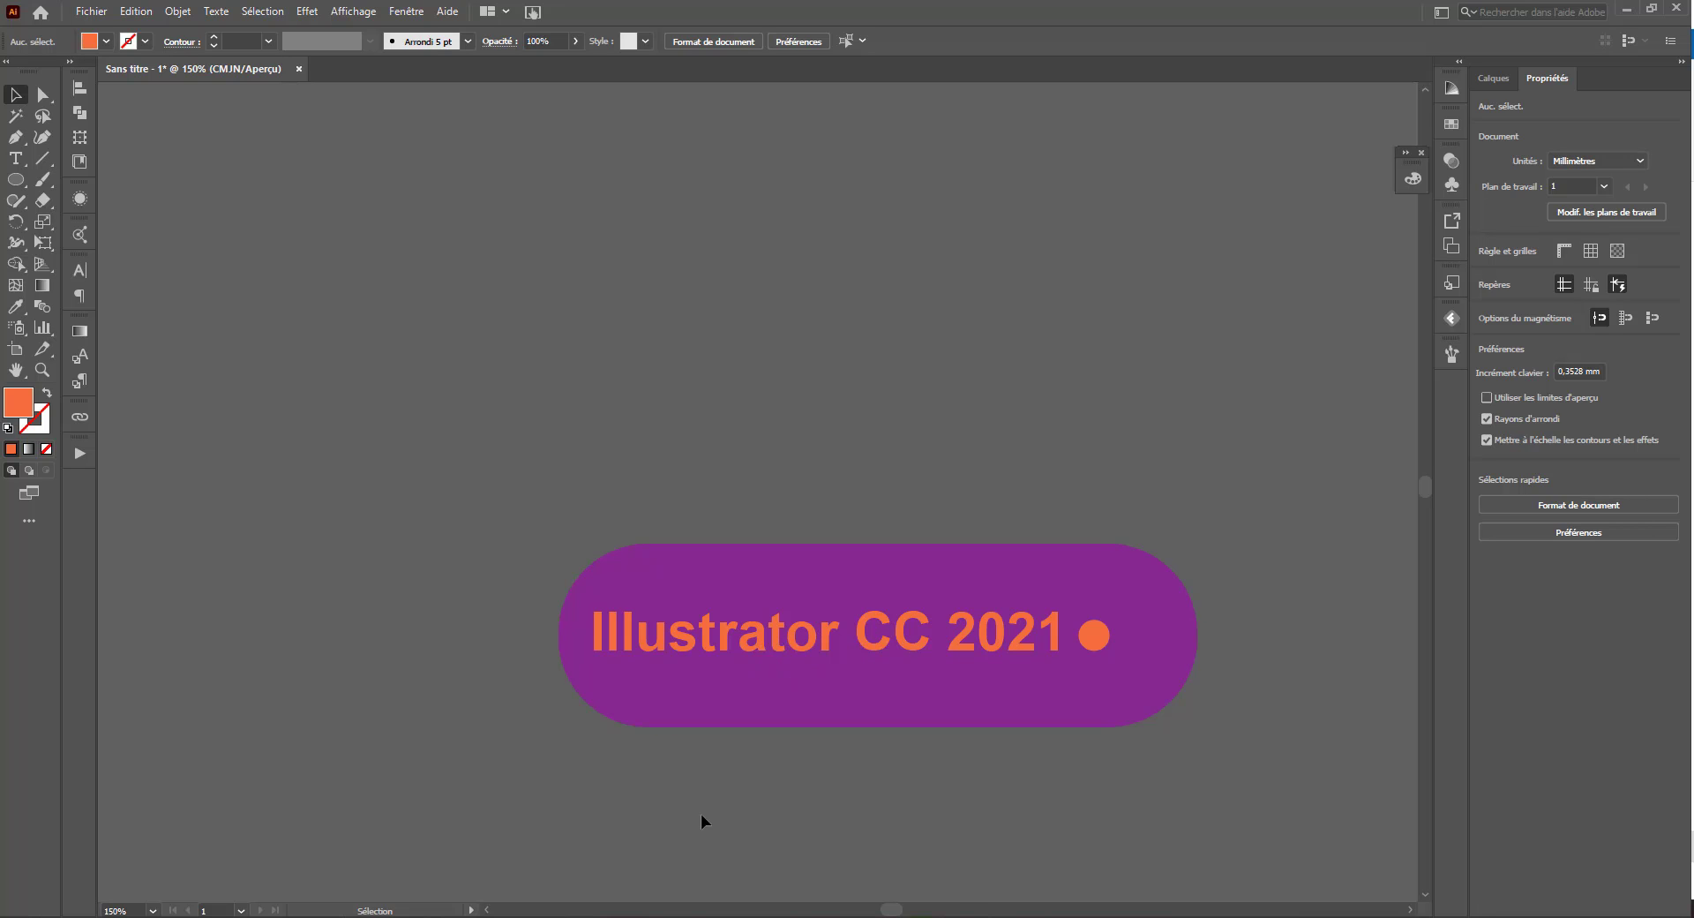
{"action": "left_click", "coordinate": [748, 646]}
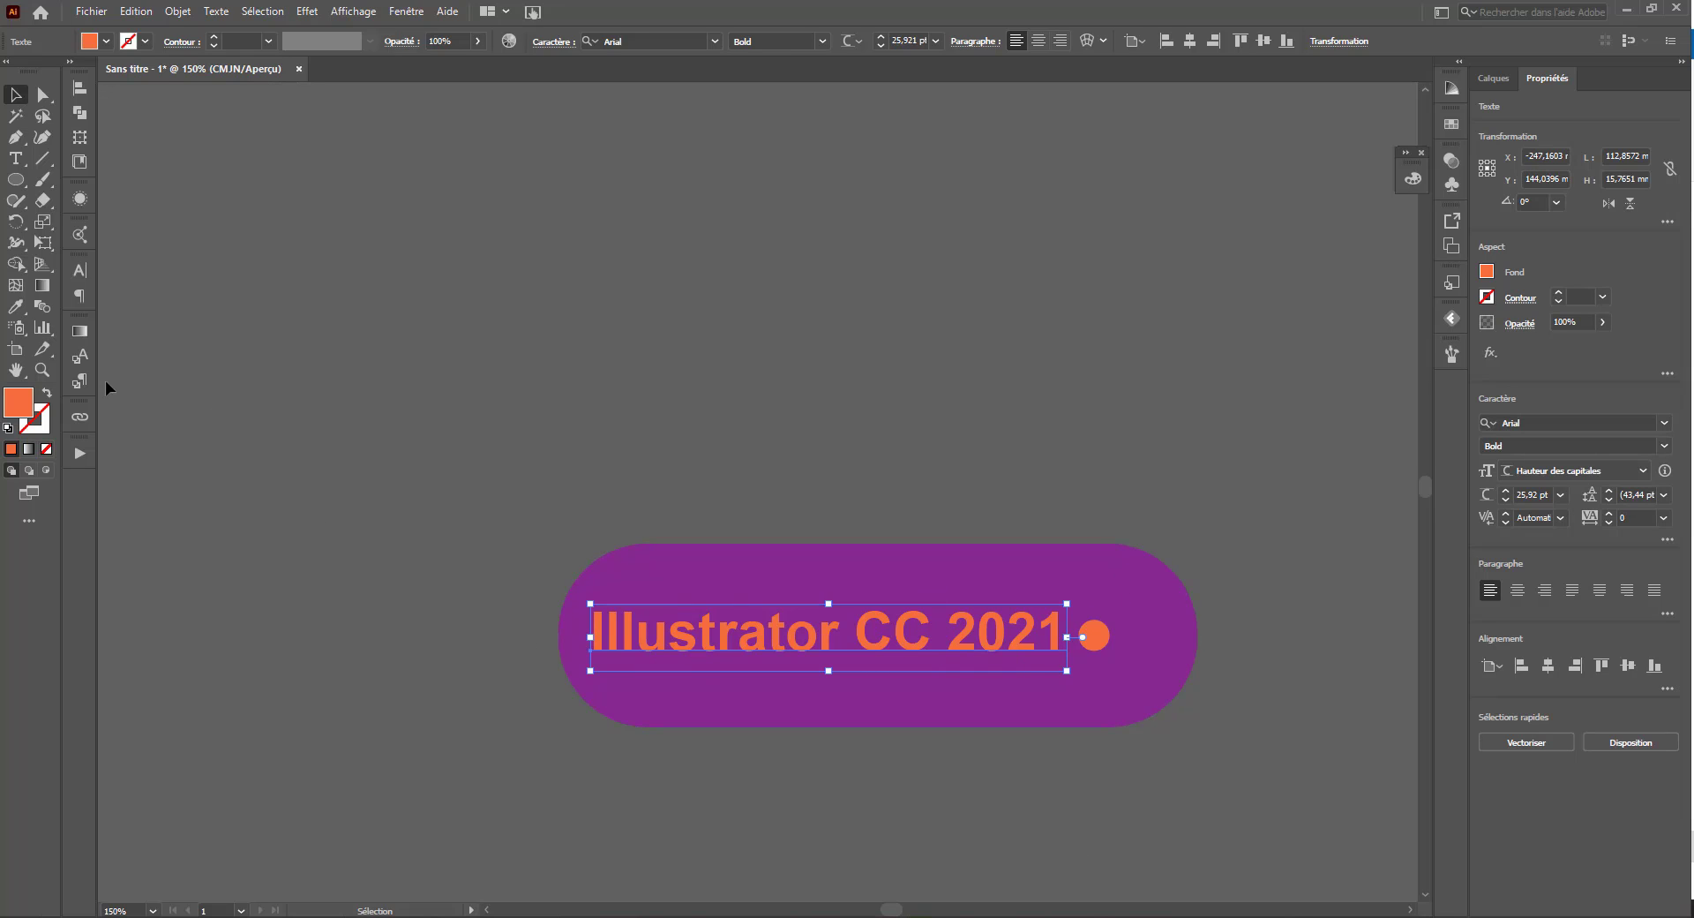
{"action": "left_click", "coordinate": [79, 270]}
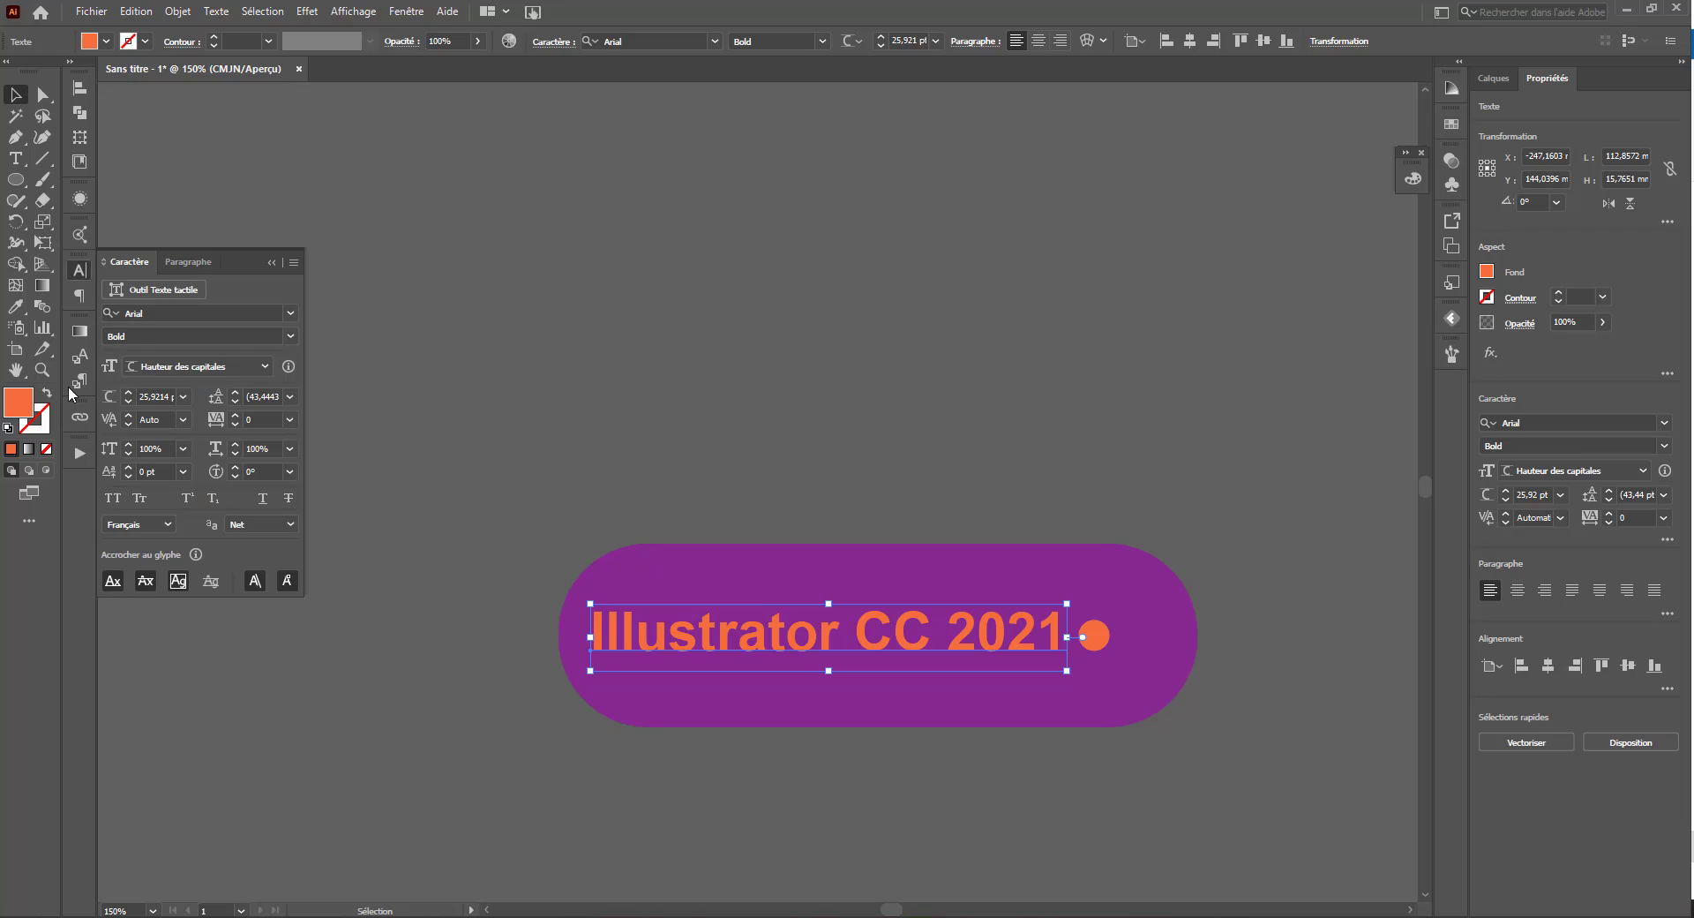
{"action": "left_click", "coordinate": [928, 804]}
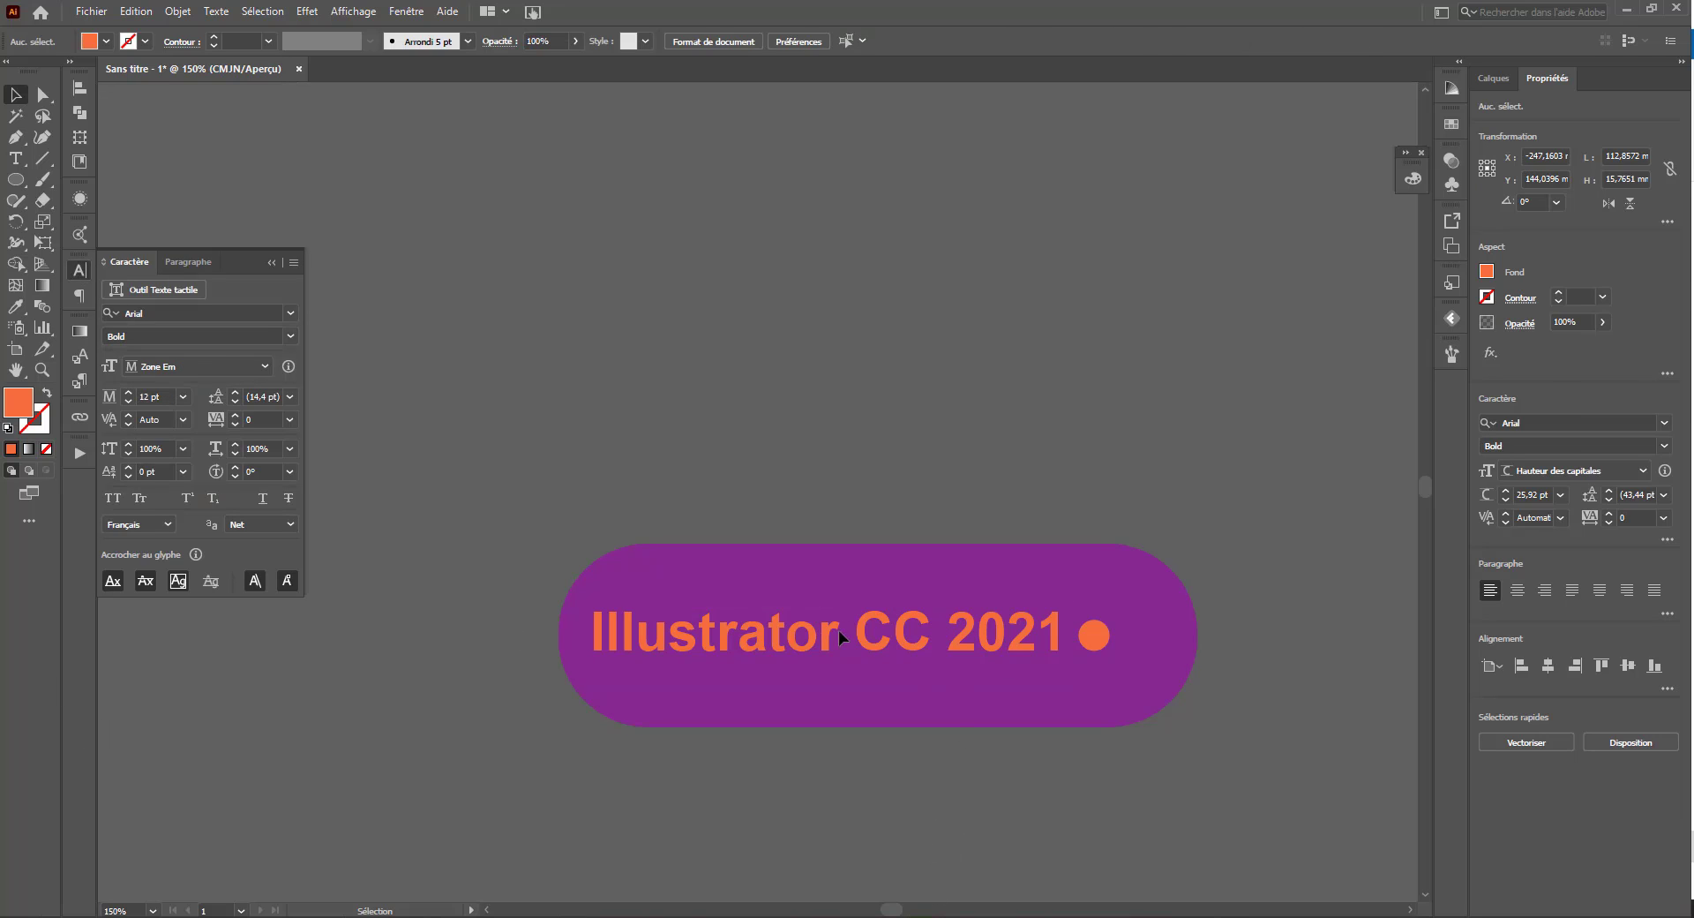
{"action": "left_click", "coordinate": [814, 626]}
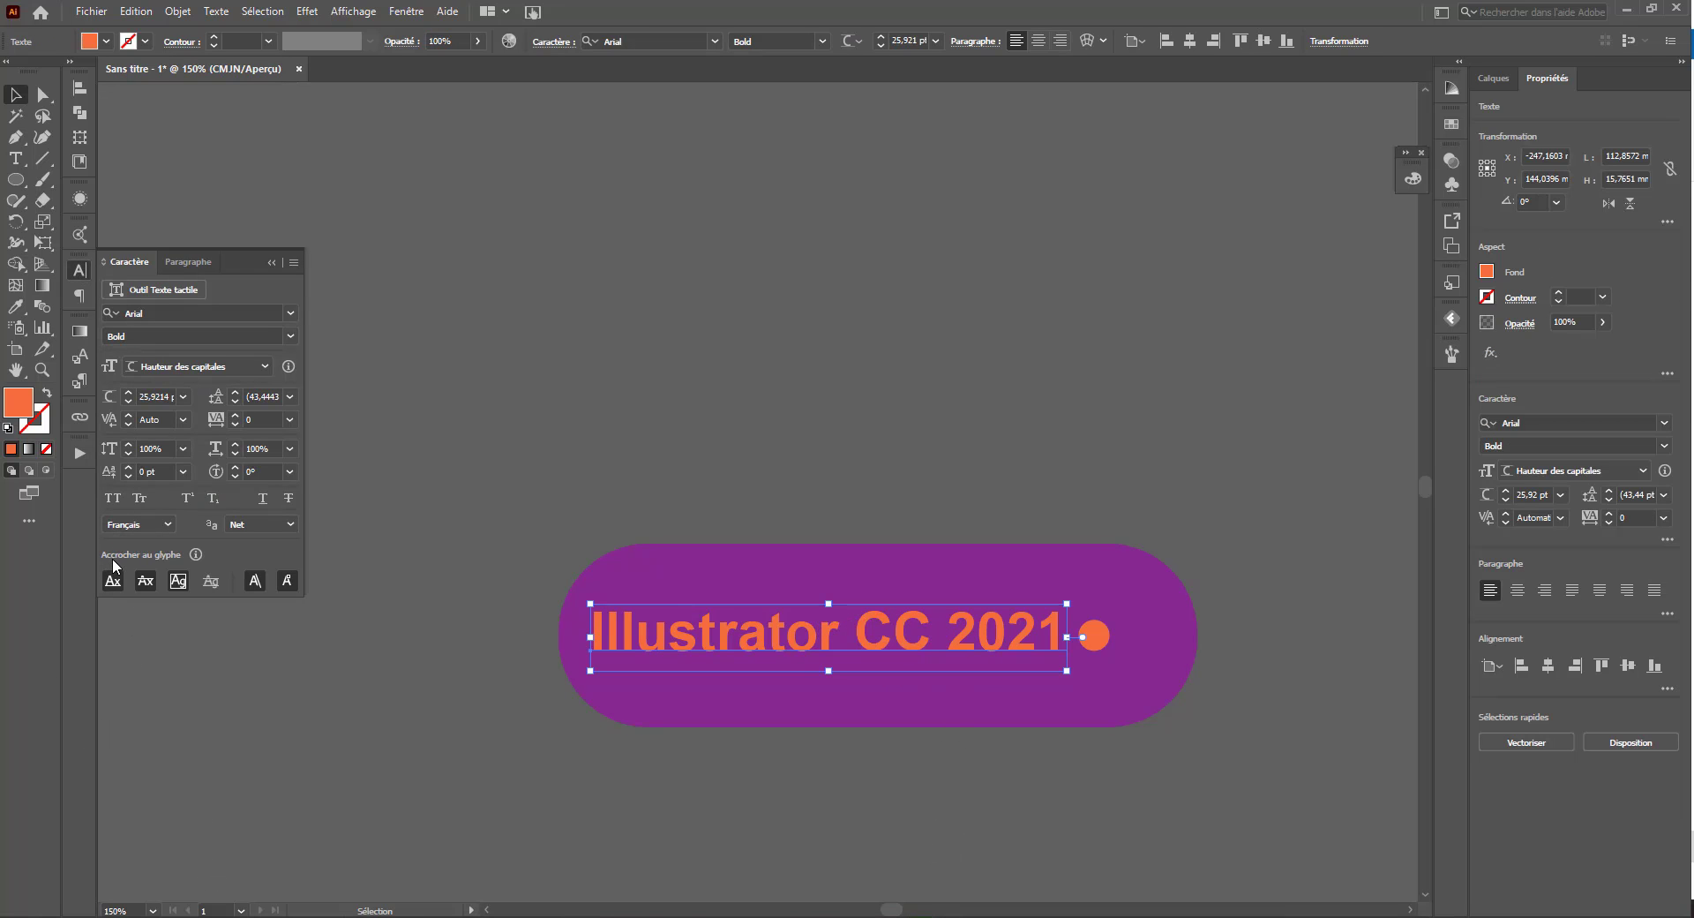
{"action": "mouse_move", "coordinate": [157, 562]}
Step: Check whether Repères commentés and Accrocher au glyphe are enabled among the view options
{"action": "left_click", "coordinate": [358, 11]}
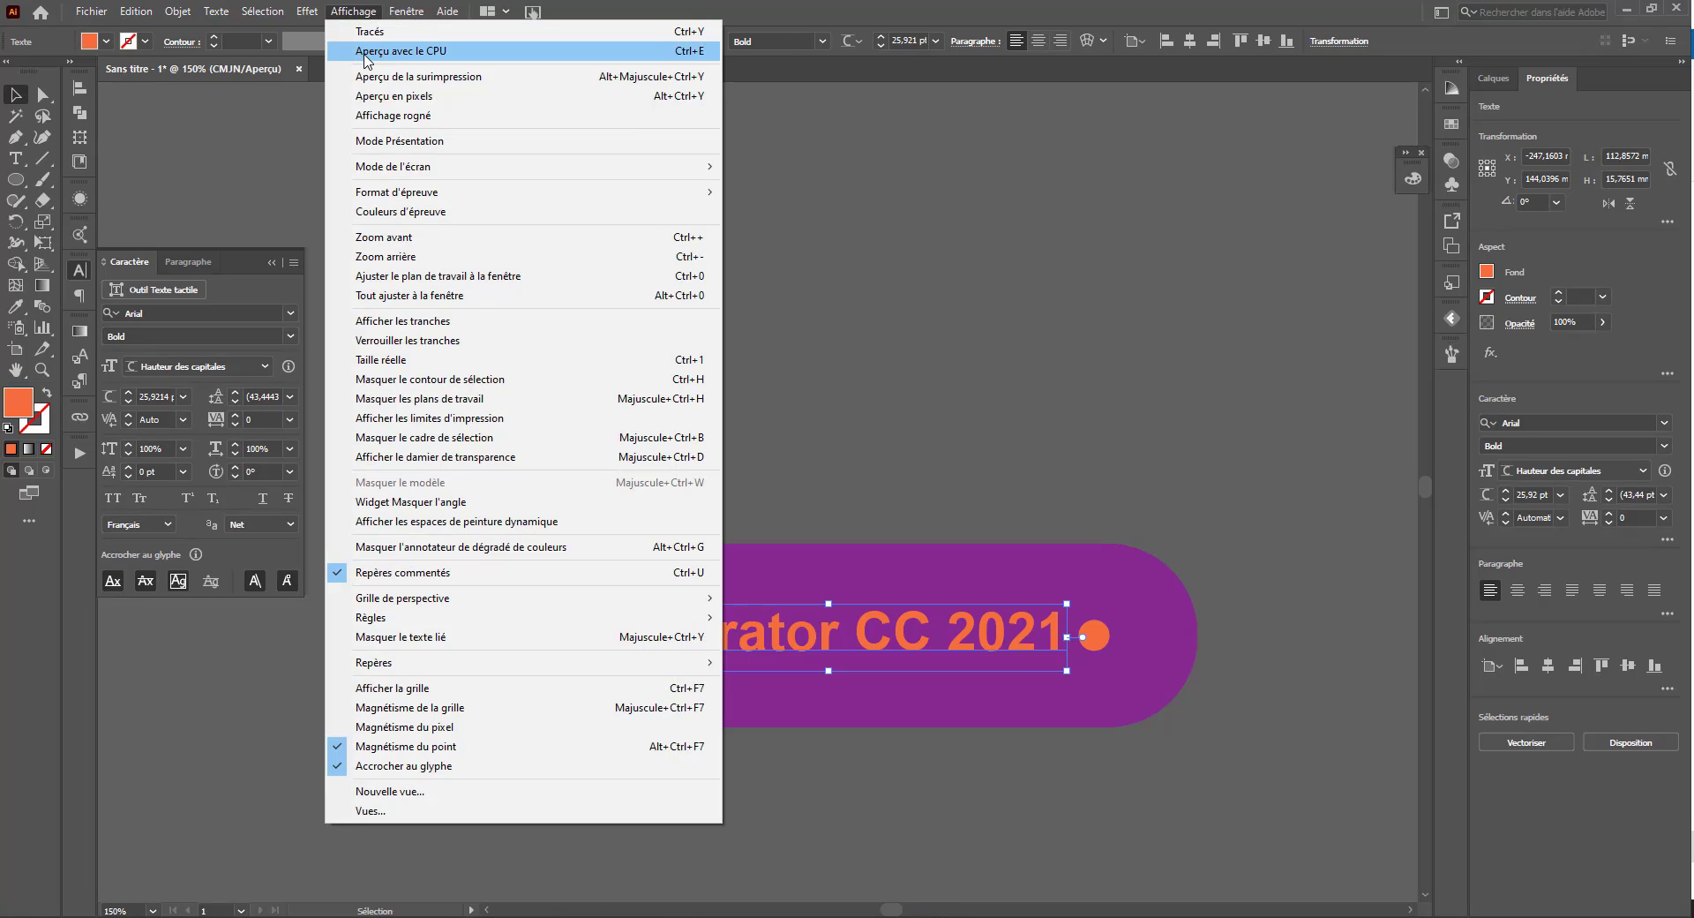
{"action": "key", "text": "Escape"}
{"action": "left_click", "coordinate": [353, 12]}
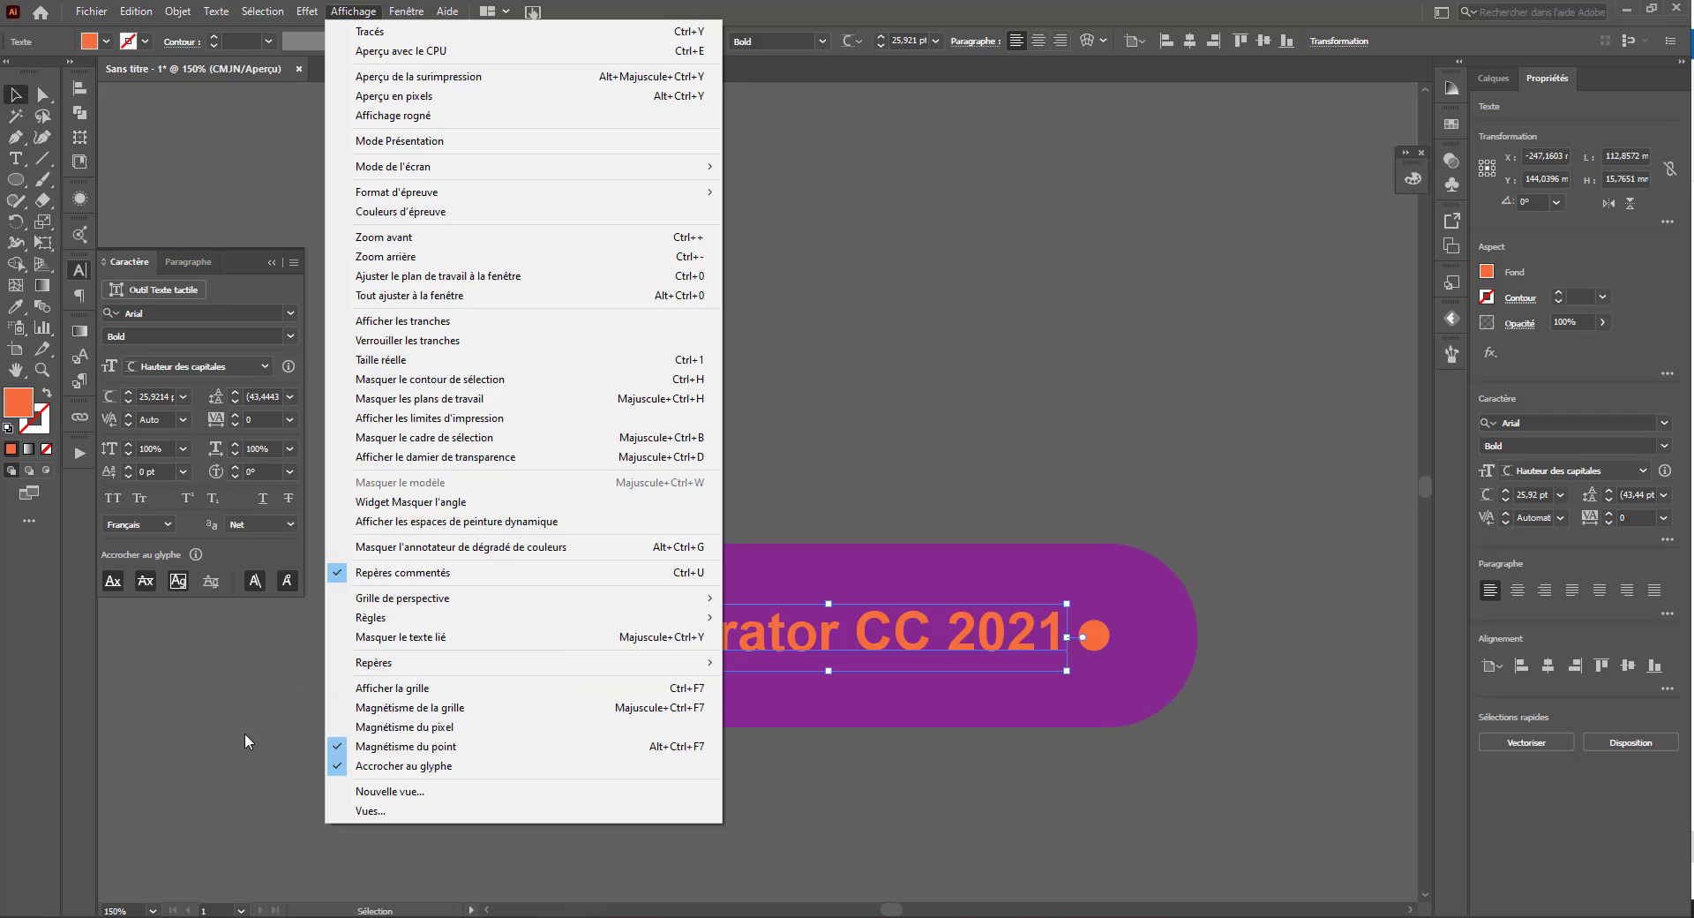
{"action": "left_click", "coordinate": [215, 690]}
{"action": "left_click", "coordinate": [216, 690]}
Step: Move the orange circle beside the text so that its top edge snaps to the upper glyph bound of "Illustrator CC 2021"
{"action": "left_click", "coordinate": [972, 645]}
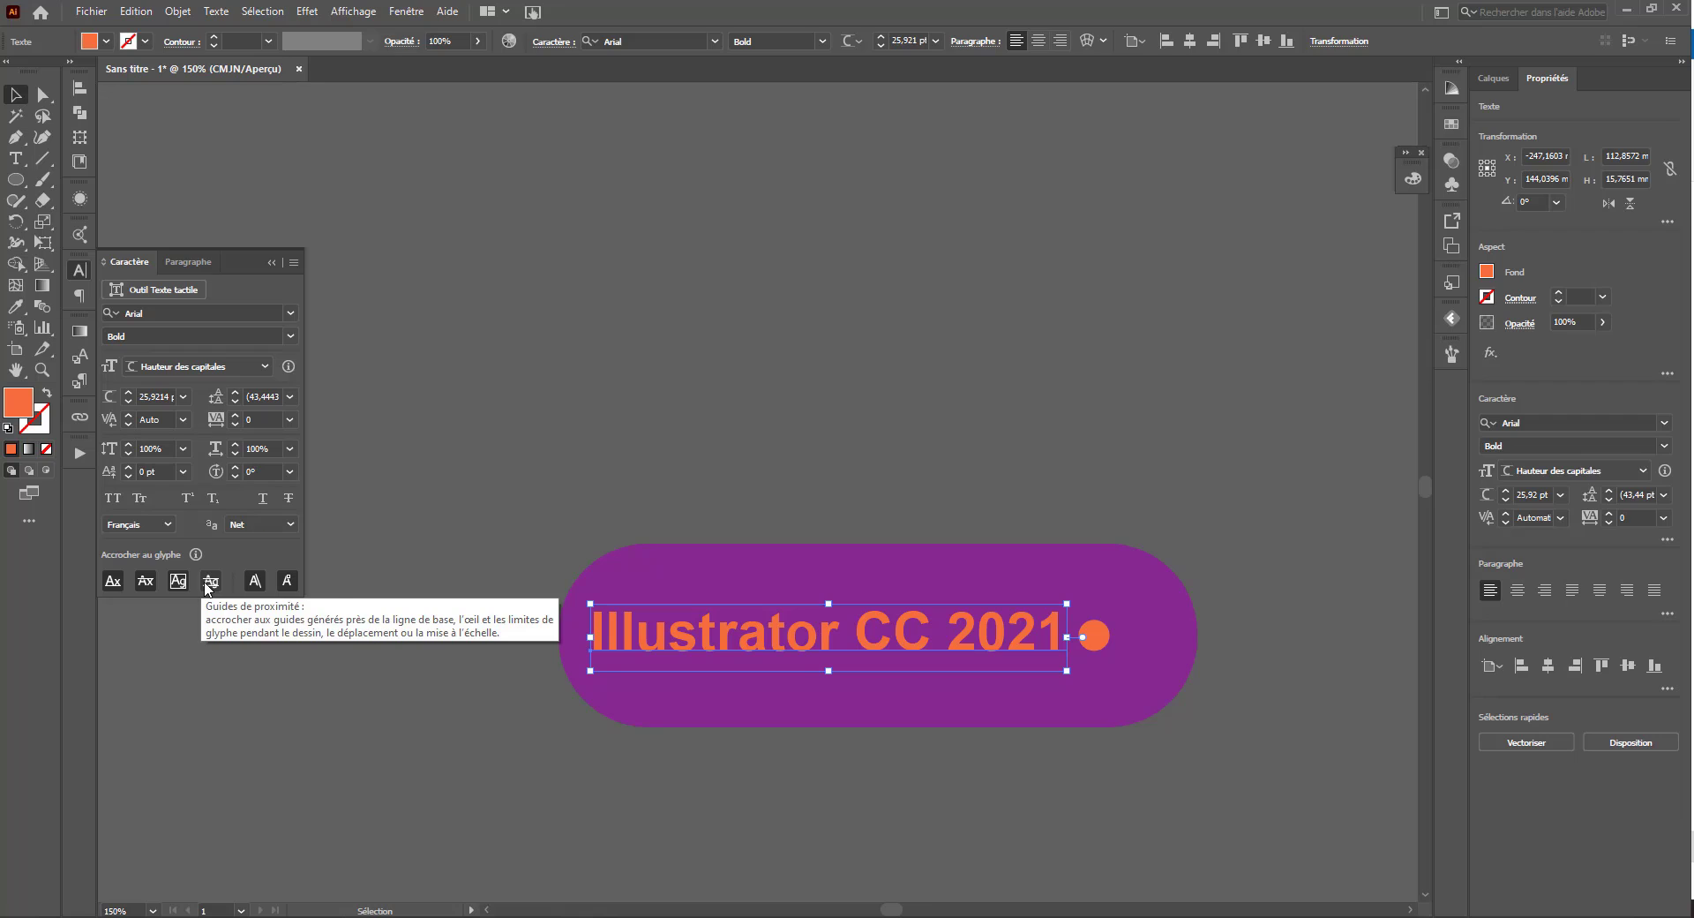
{"action": "left_click", "coordinate": [1094, 642]}
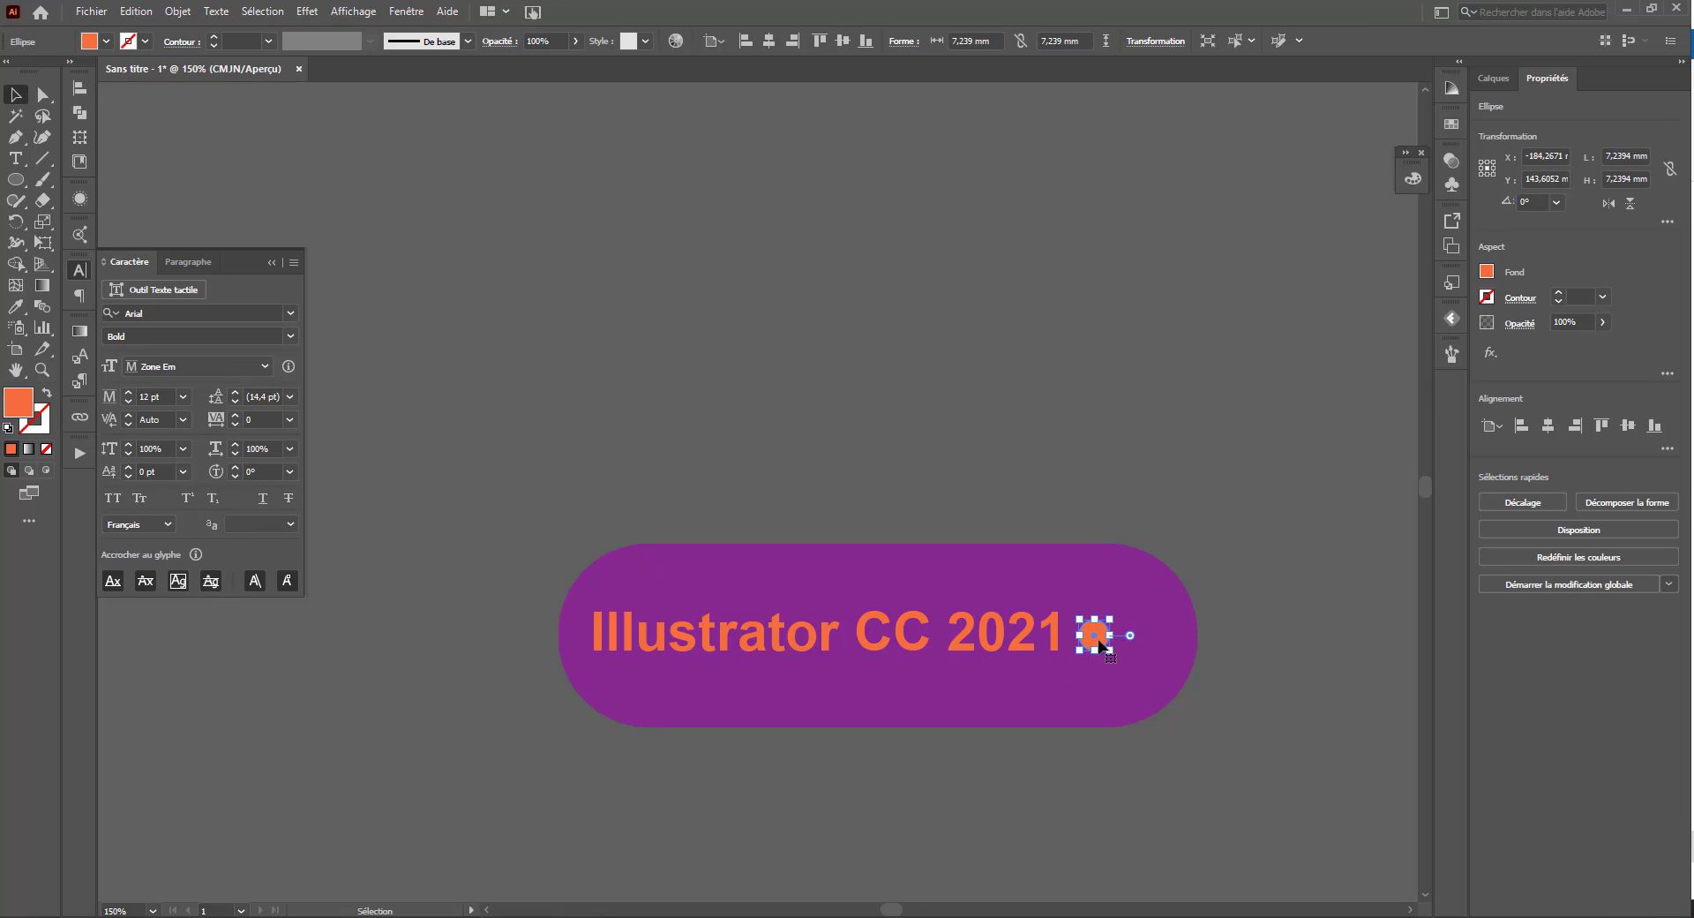
{"action": "left_click_drag", "start_coordinate": [1100, 646], "coordinate": [1103, 637]}
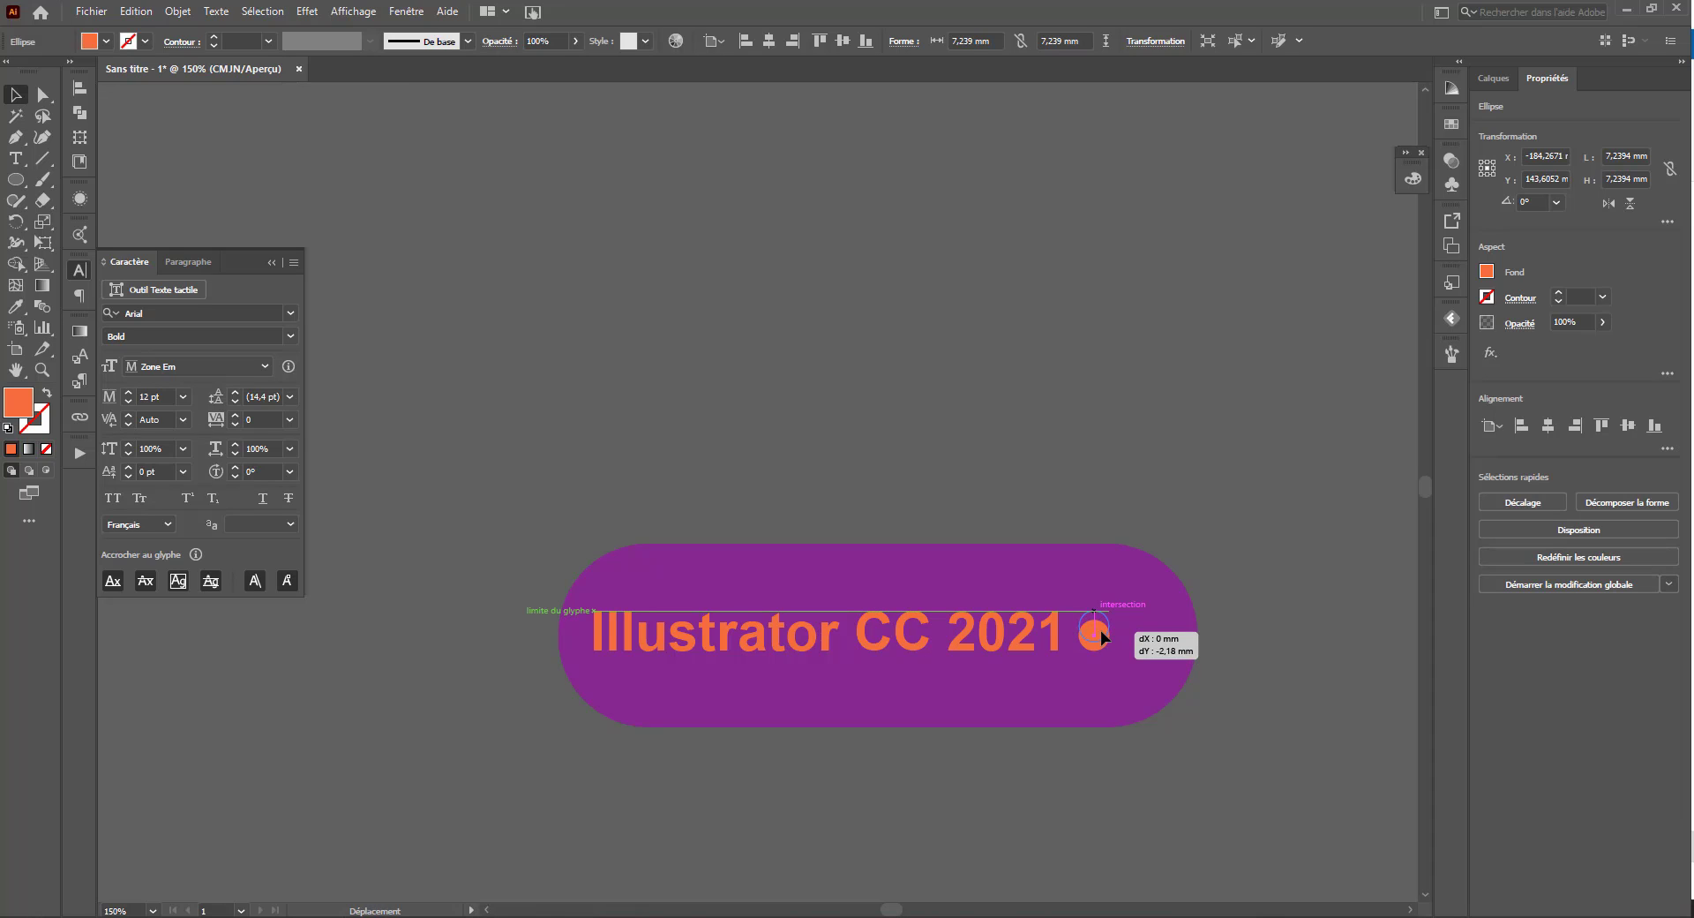
{"action": "left_click_drag", "start_coordinate": [1101, 631], "coordinate": [1090, 650]}
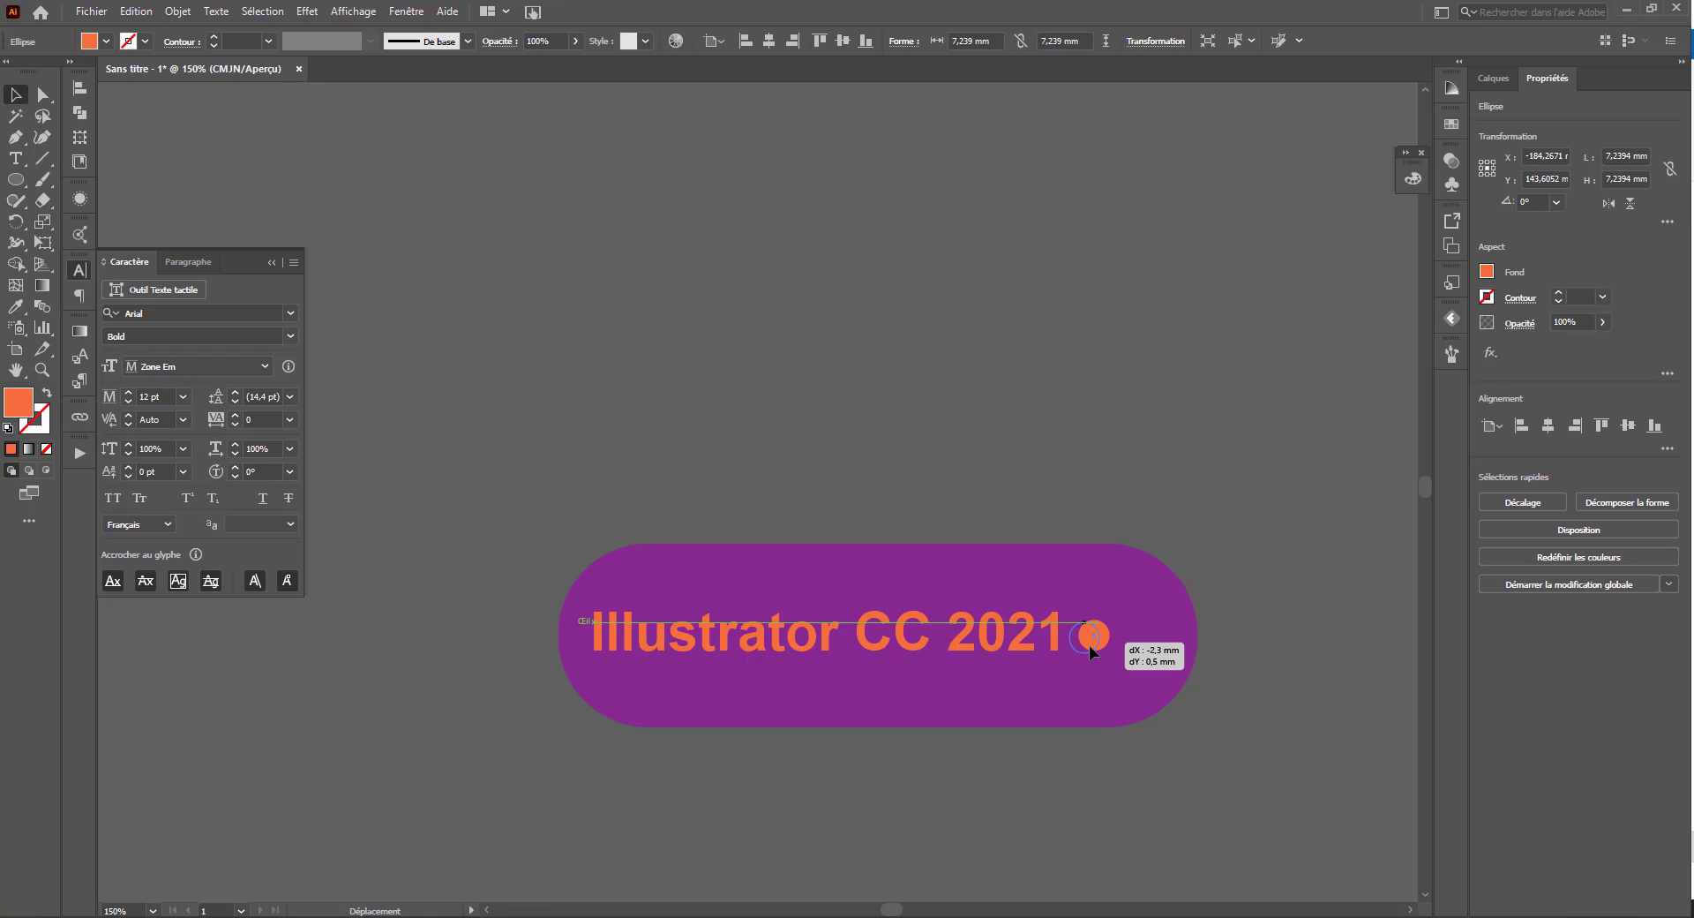
{"action": "mouse_move", "coordinate": [1090, 646]}
{"action": "left_mouse_down"}
{"action": "mouse_move", "coordinate": [1089, 664]}
{"action": "mouse_move", "coordinate": [1099, 629]}
{"action": "left_mouse_up"}
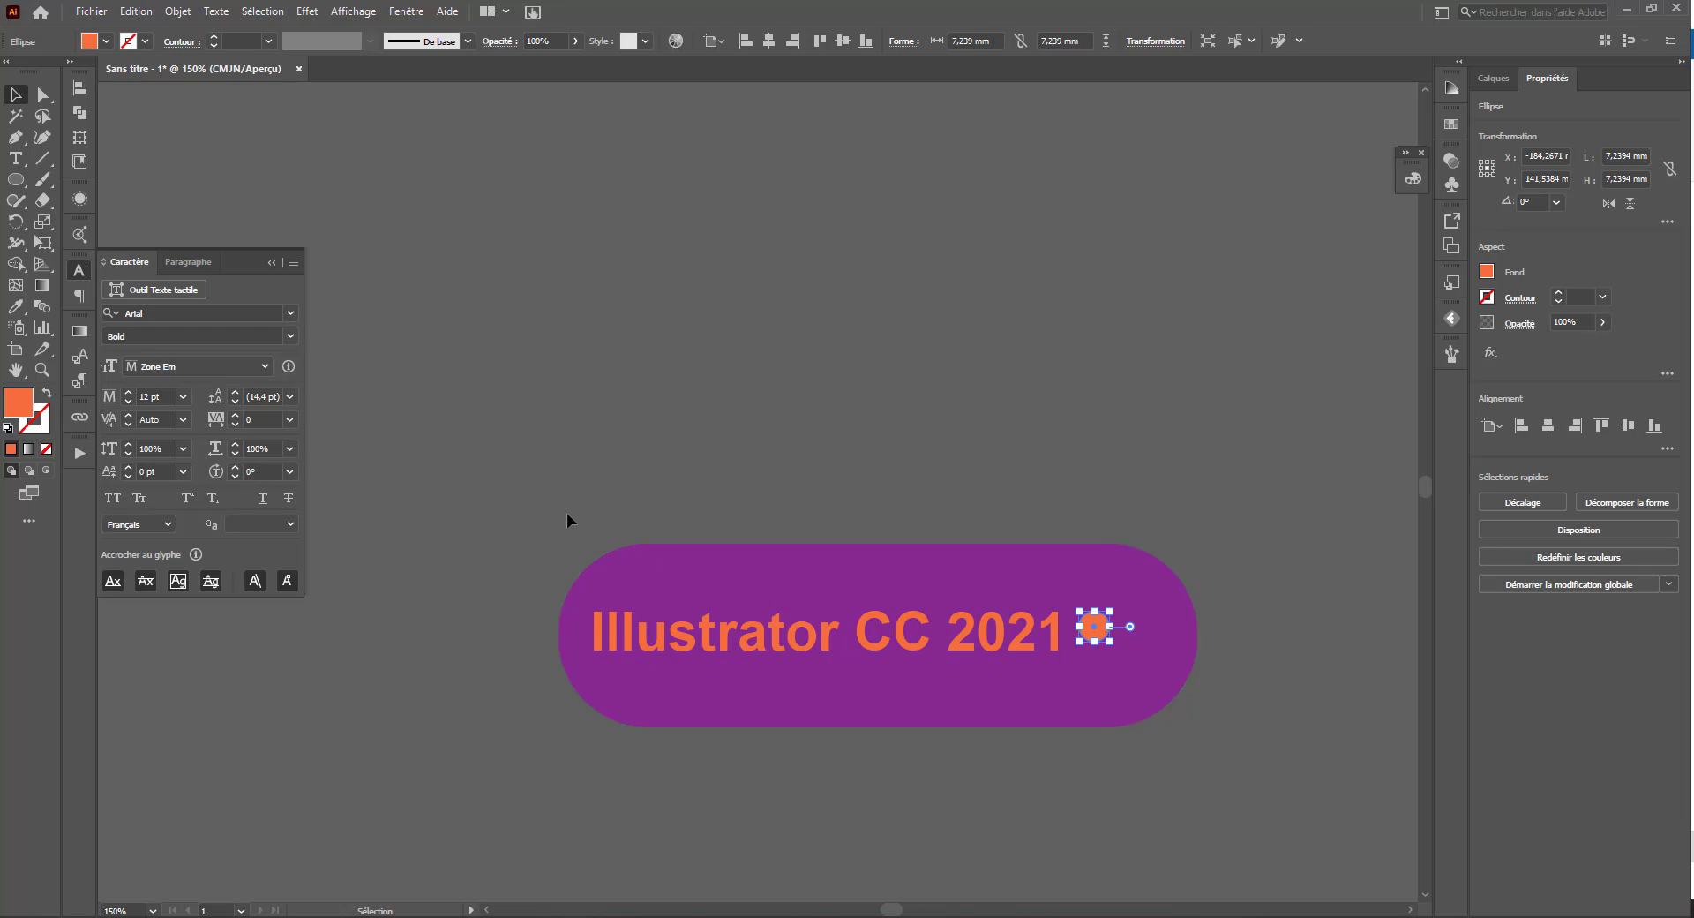
Step: Select the "Illustrator CC 2021" text and enable Texte de zone under Aligner sur les limites du glyphe
{"action": "left_click", "coordinate": [769, 638]}
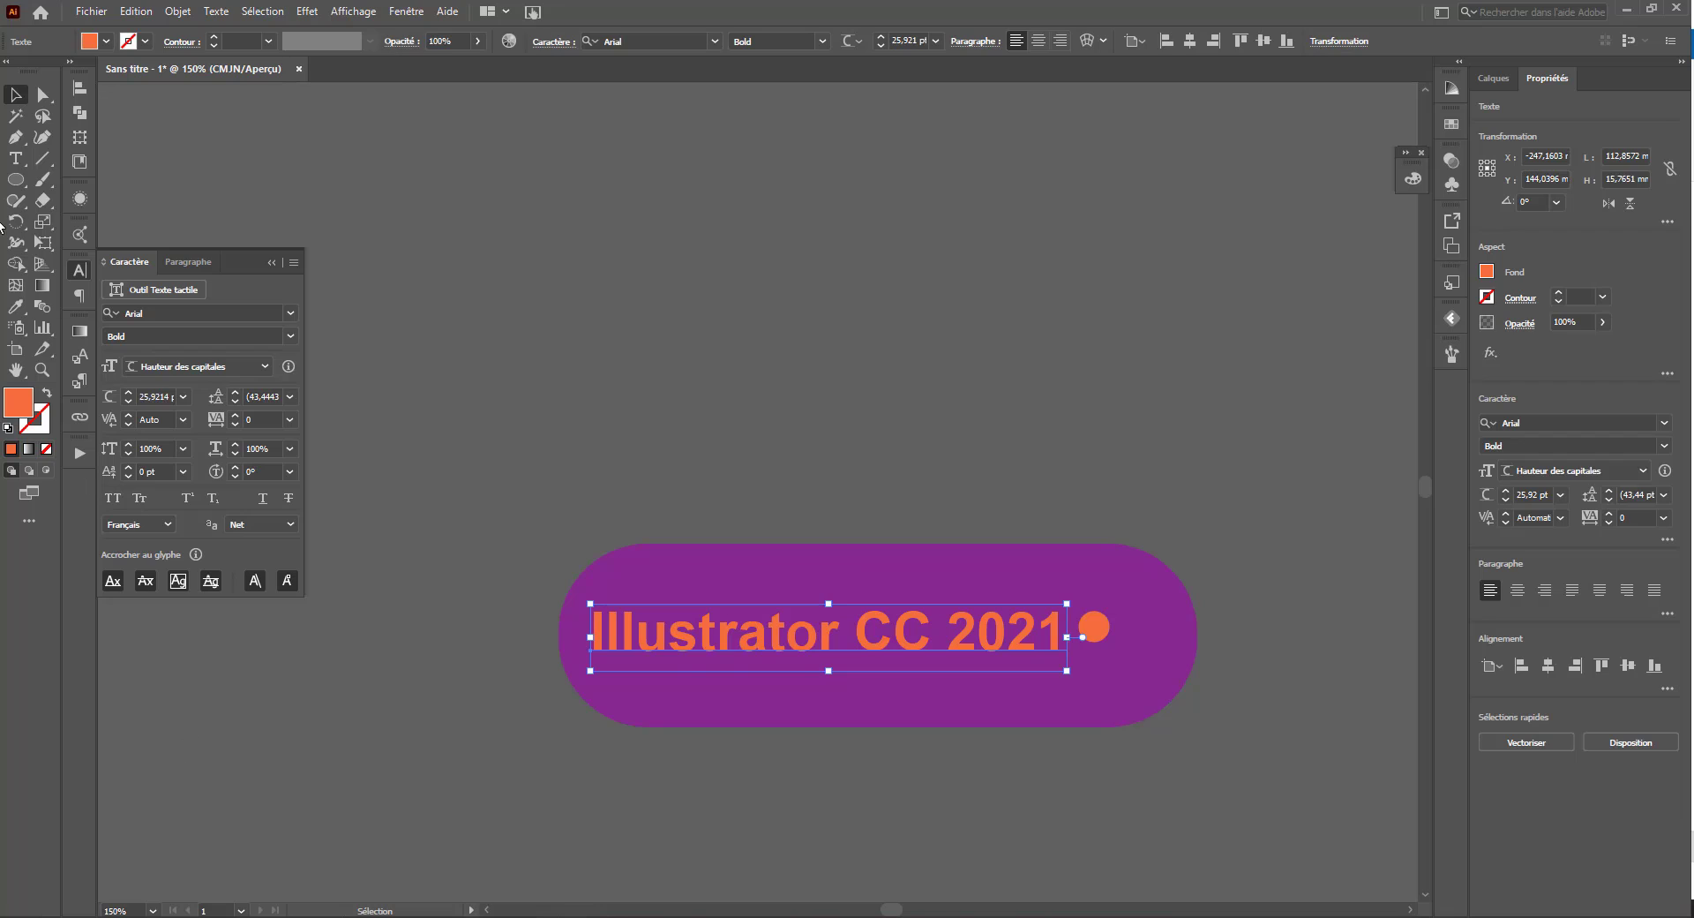
{"action": "left_click", "coordinate": [79, 87]}
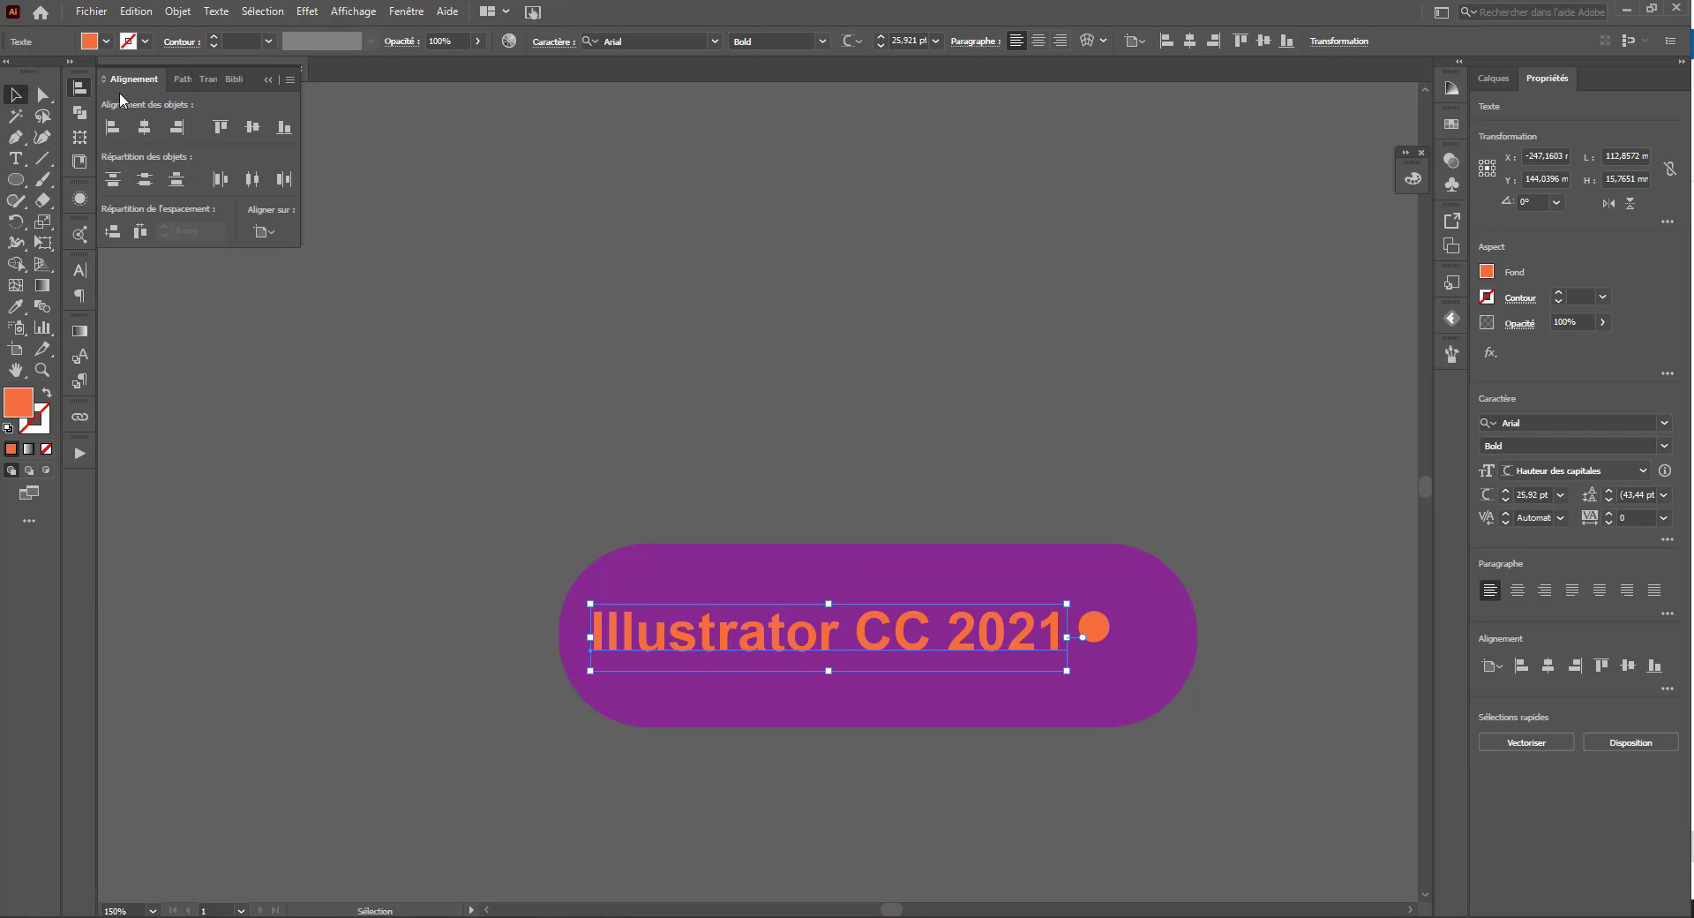
{"action": "left_click", "coordinate": [289, 79]}
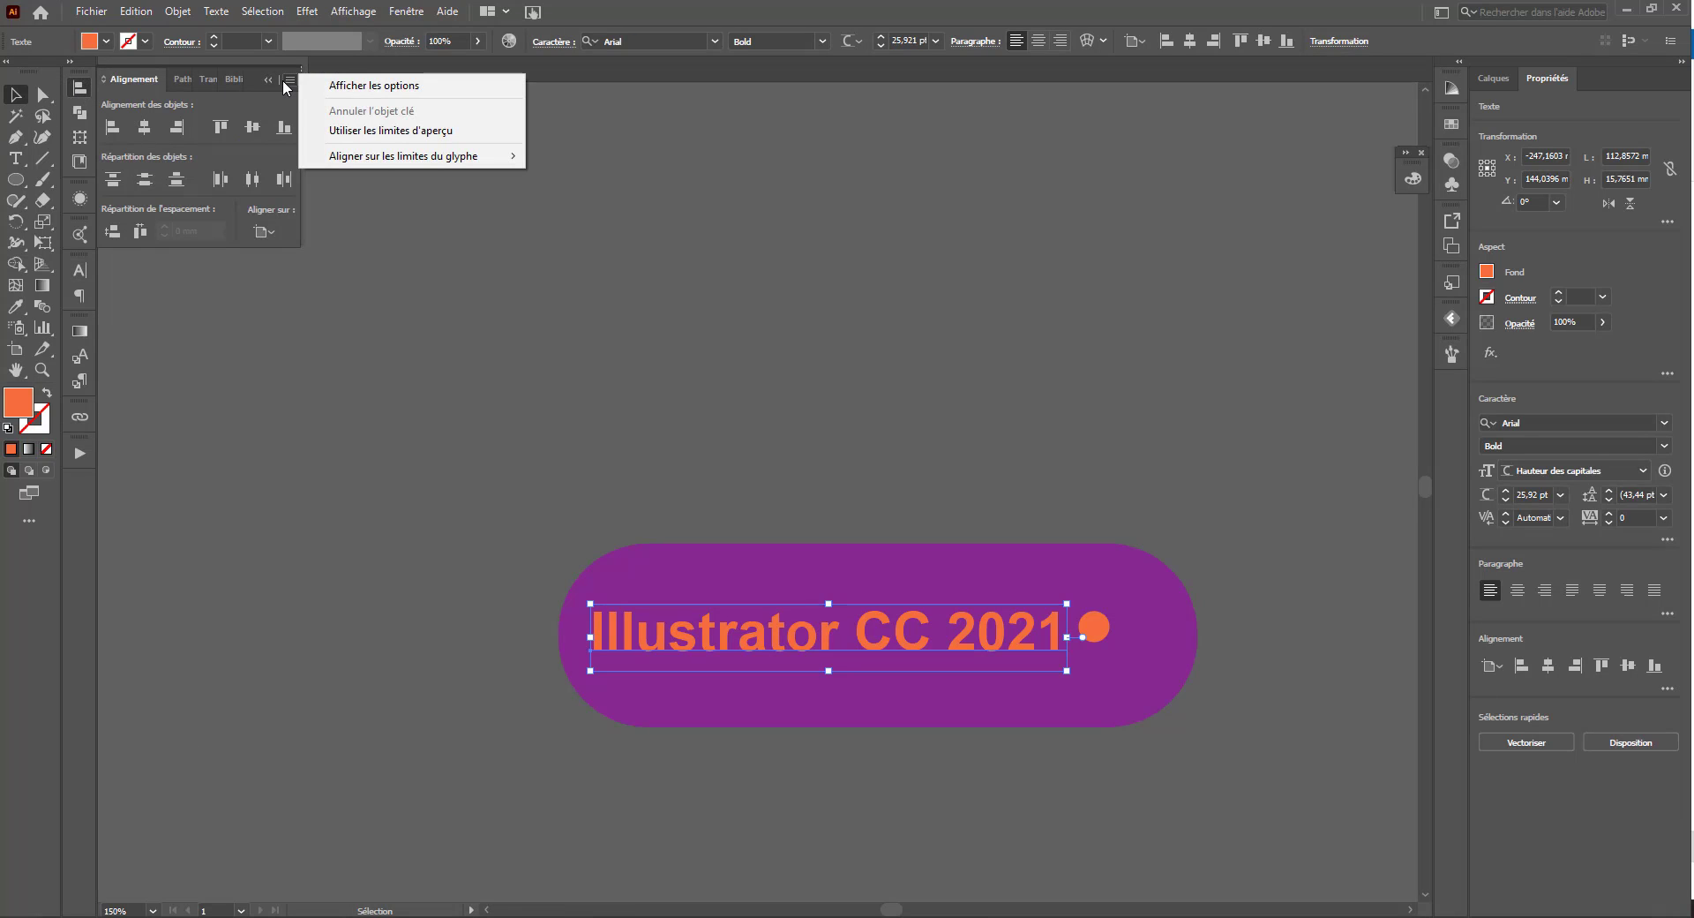
{"action": "mouse_move", "coordinate": [363, 159]}
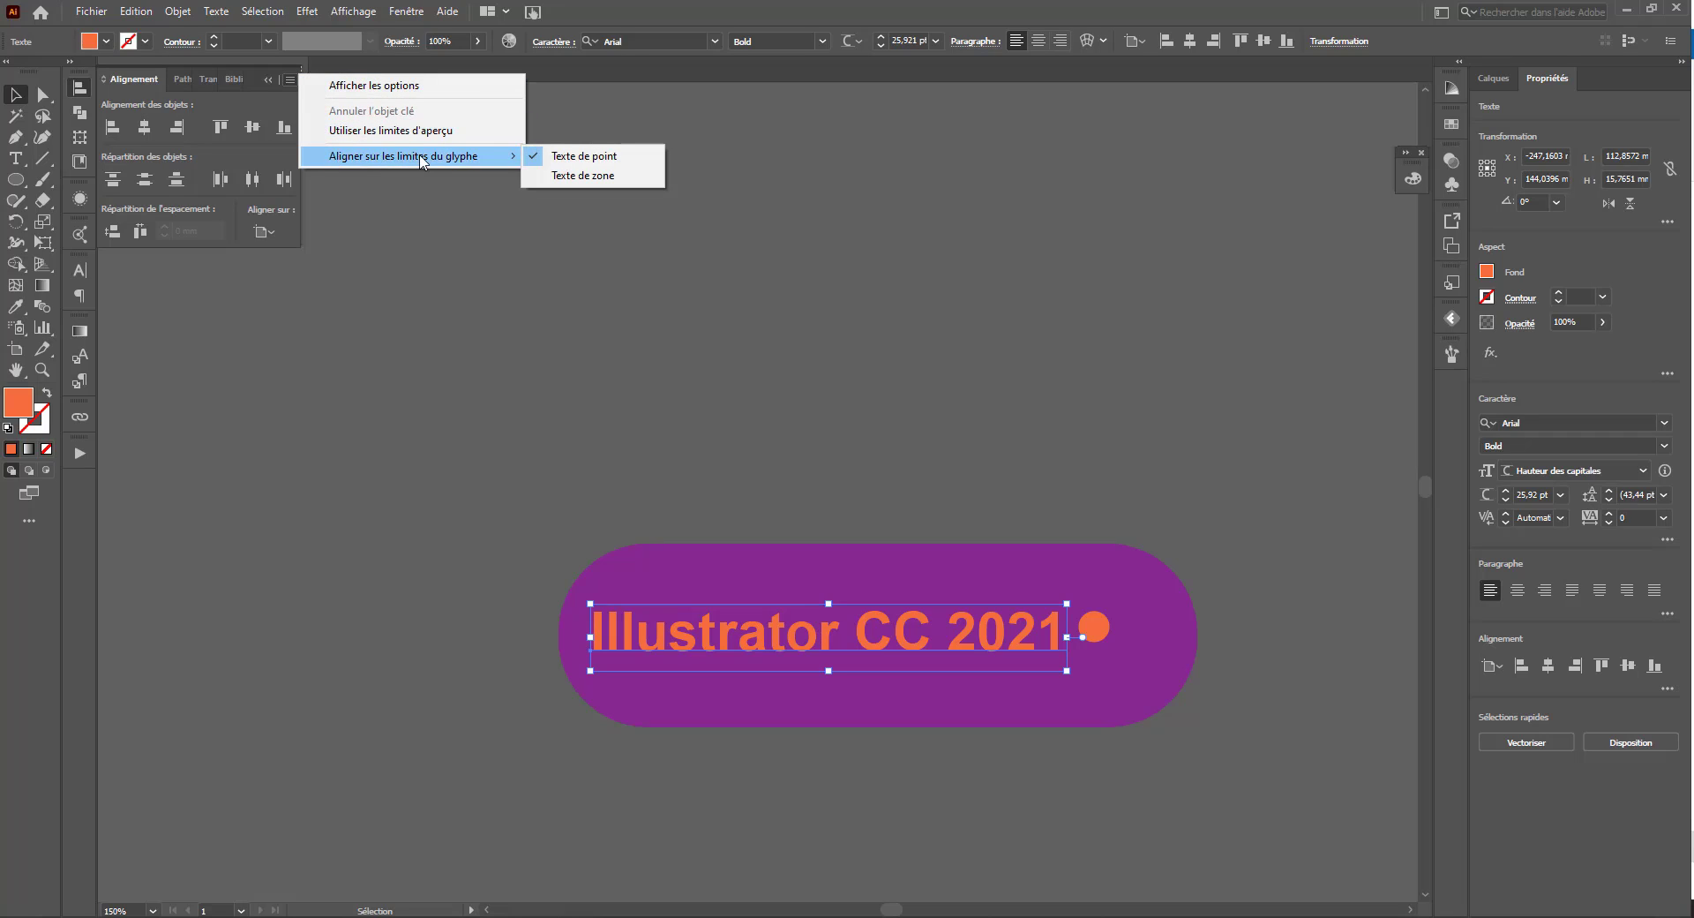
{"action": "left_click", "coordinate": [617, 176]}
Step: Select the orange circle together with the text and disable Texte de zone under Aligner sur les limites du glyphe
{"action": "mouse_move", "coordinate": [1092, 624]}
{"action": "left_mouse_down"}
{"action": "mouse_move", "coordinate": [1028, 631]}
{"action": "mouse_move", "coordinate": [1093, 624]}
{"action": "left_mouse_up"}
{"action": "left_click", "coordinate": [1028, 631], "text": "shift"}
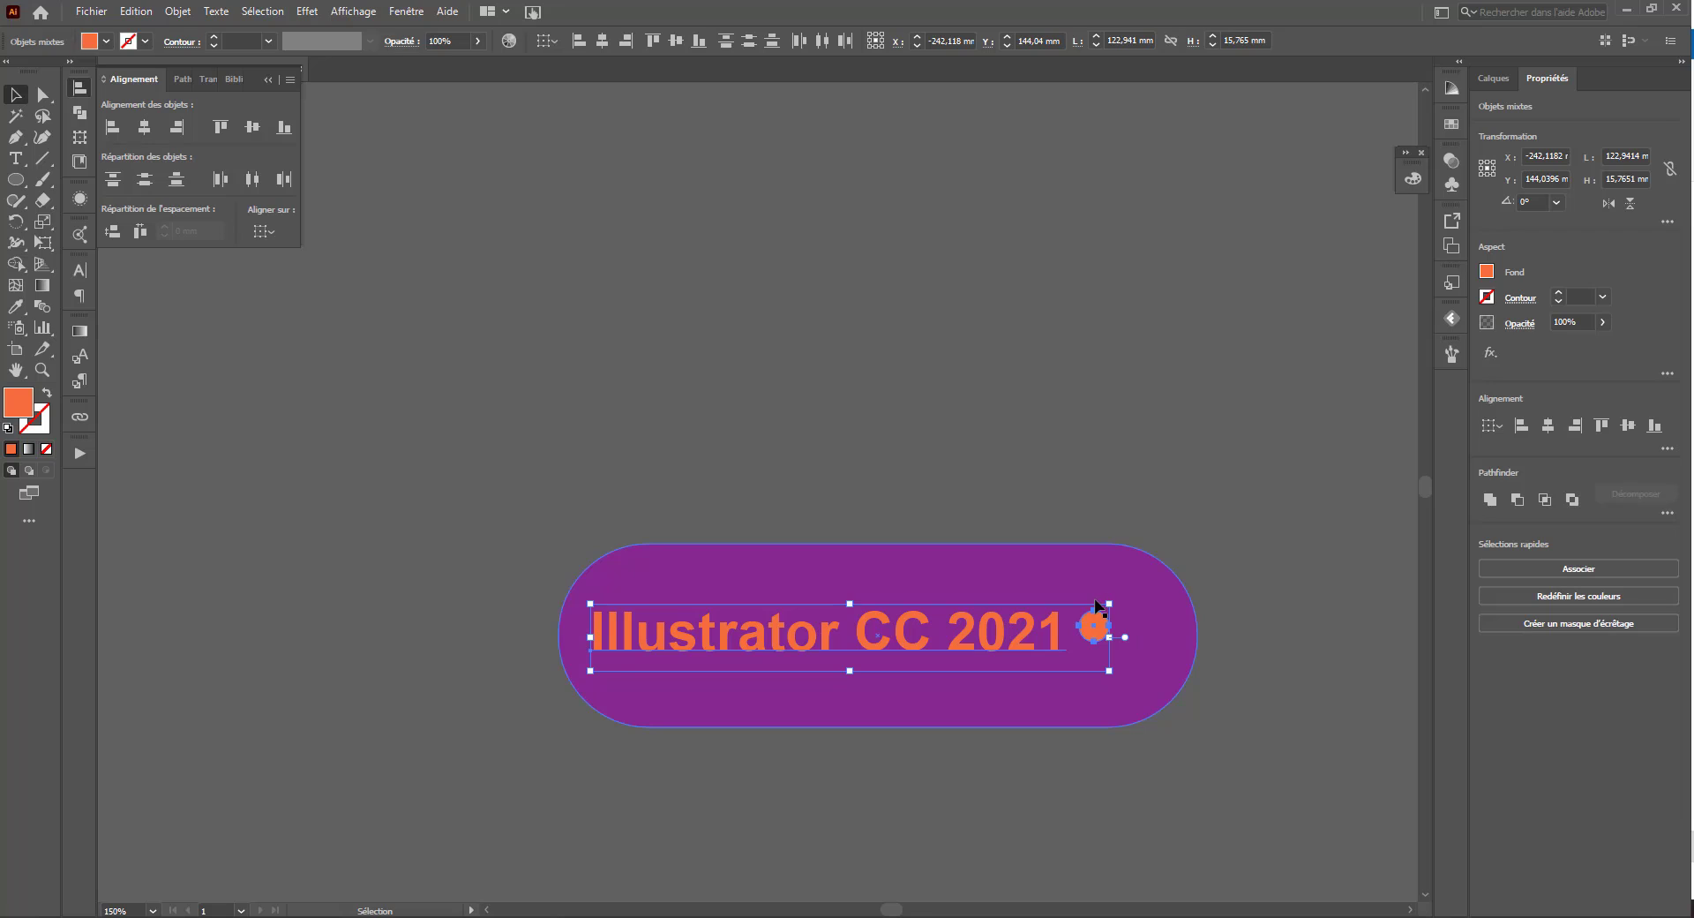
{"action": "left_click", "coordinate": [289, 79]}
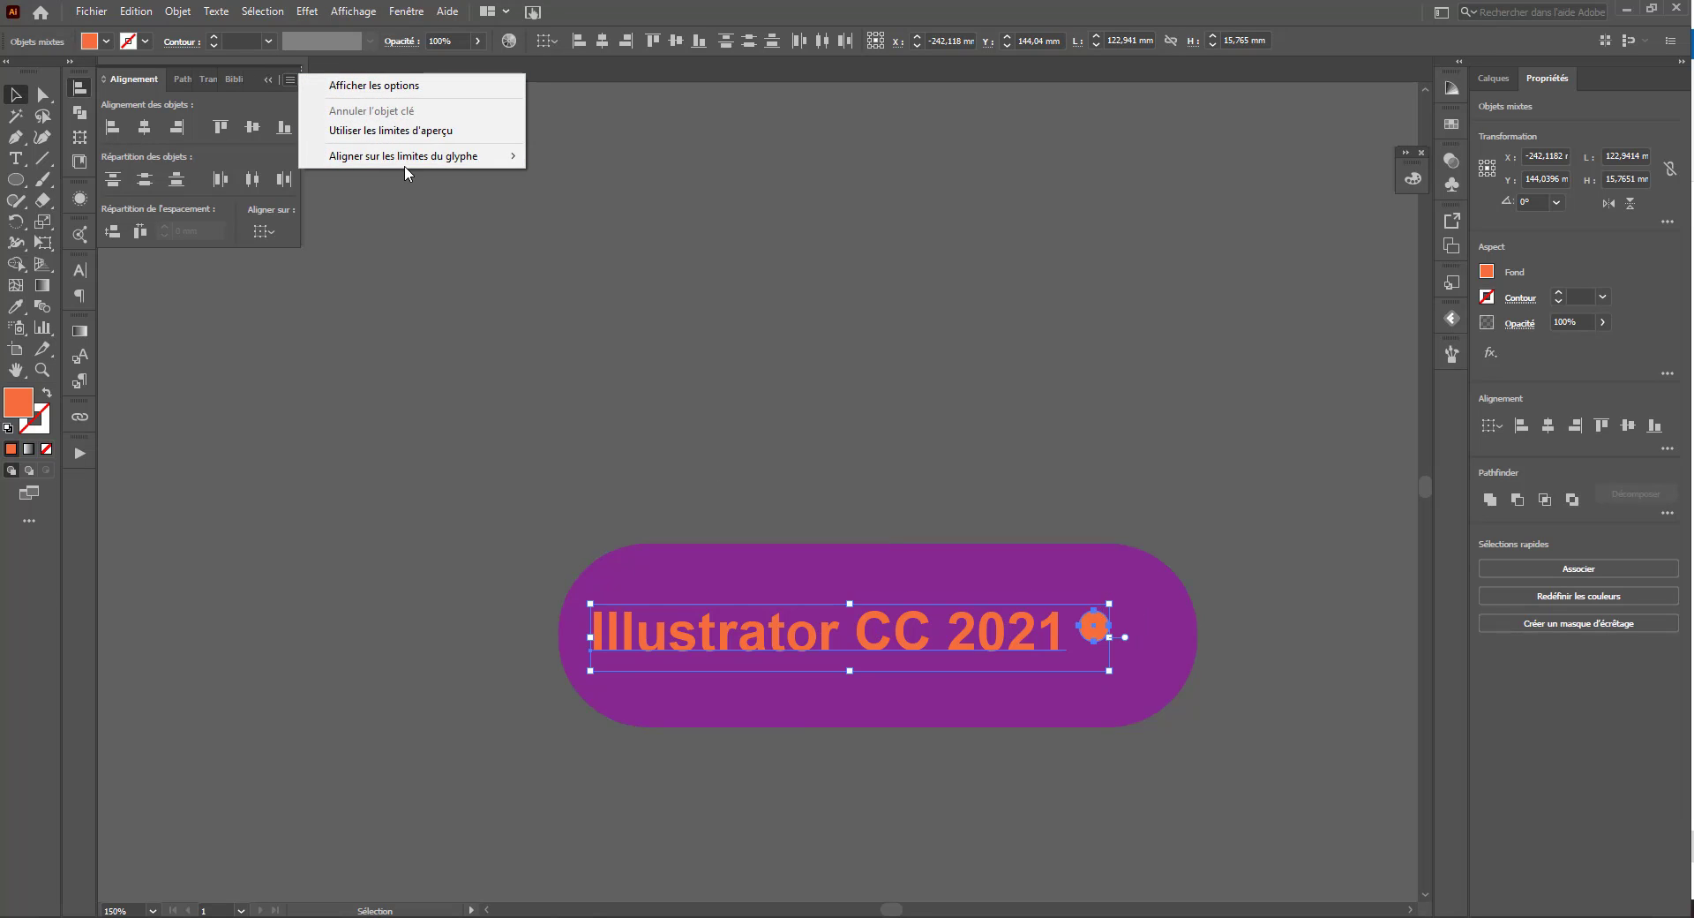
{"action": "mouse_move", "coordinate": [513, 165]}
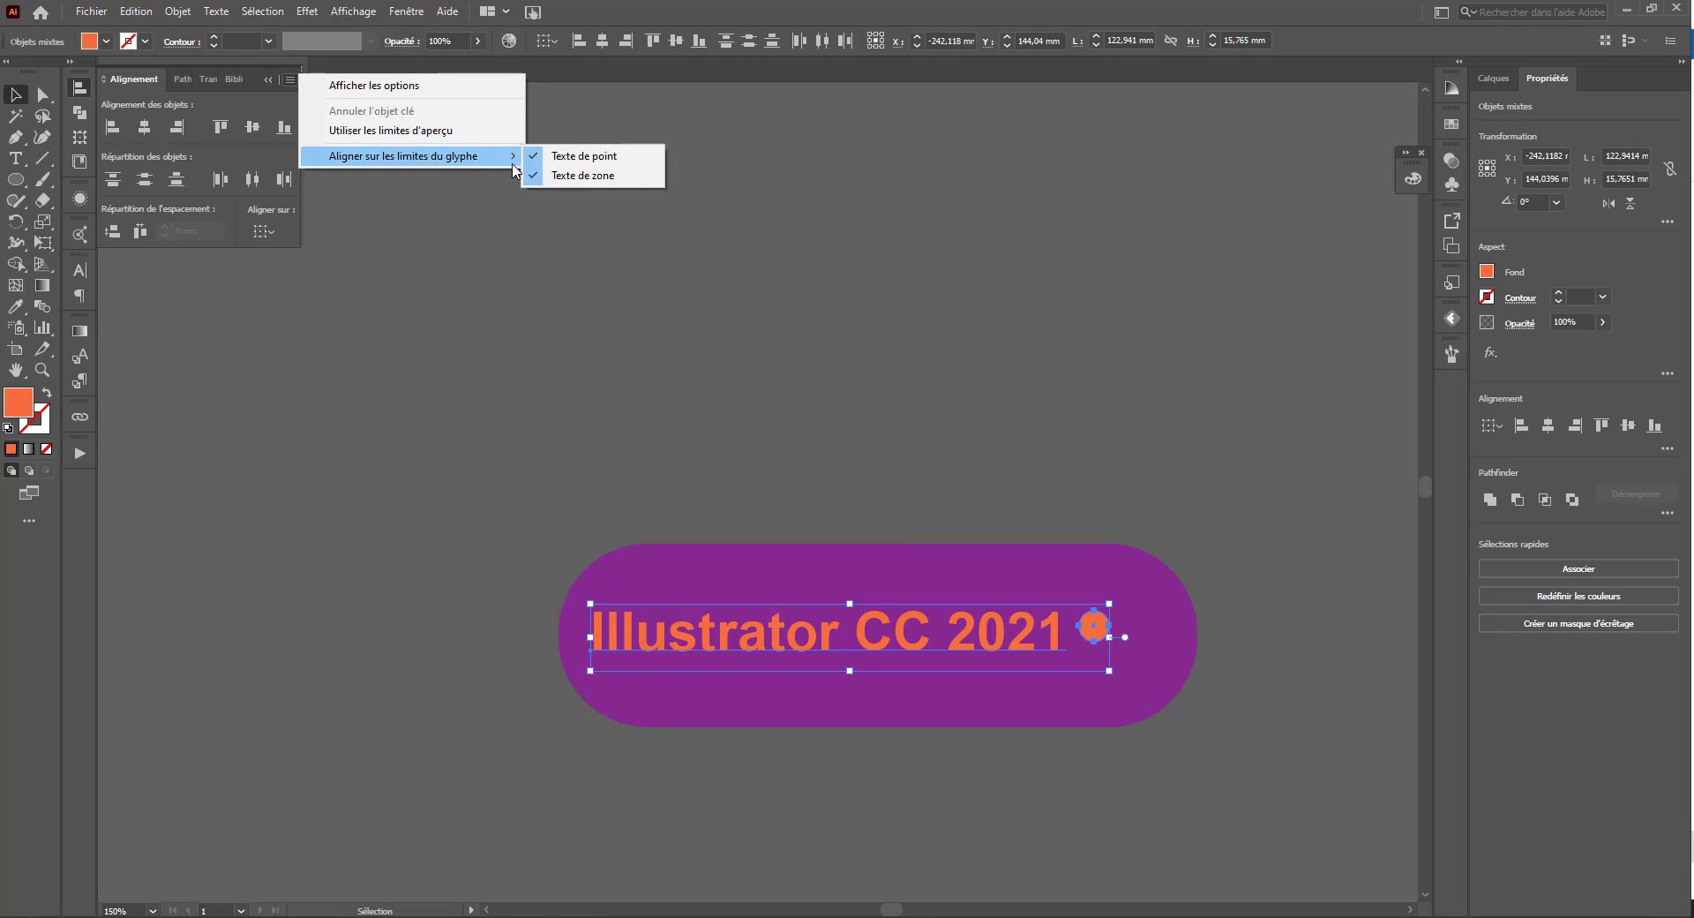
{"action": "left_click", "coordinate": [580, 175]}
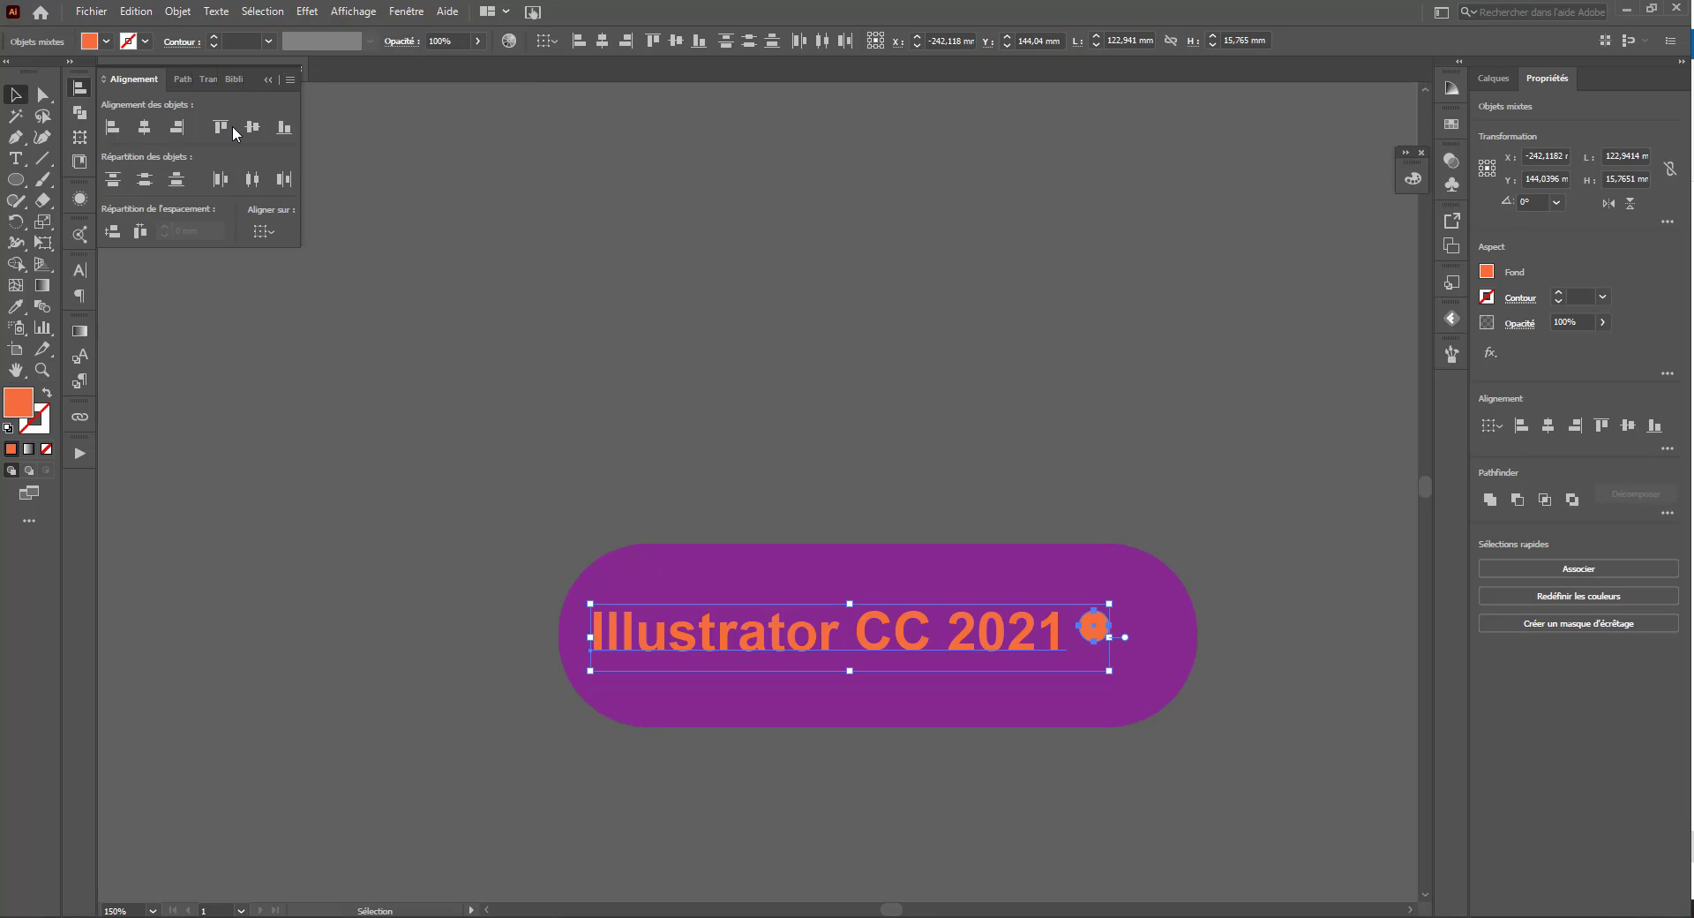
Step: Try centring the text and orange circle vertically on each other, then undo the alignment
{"action": "left_click", "coordinate": [256, 126]}
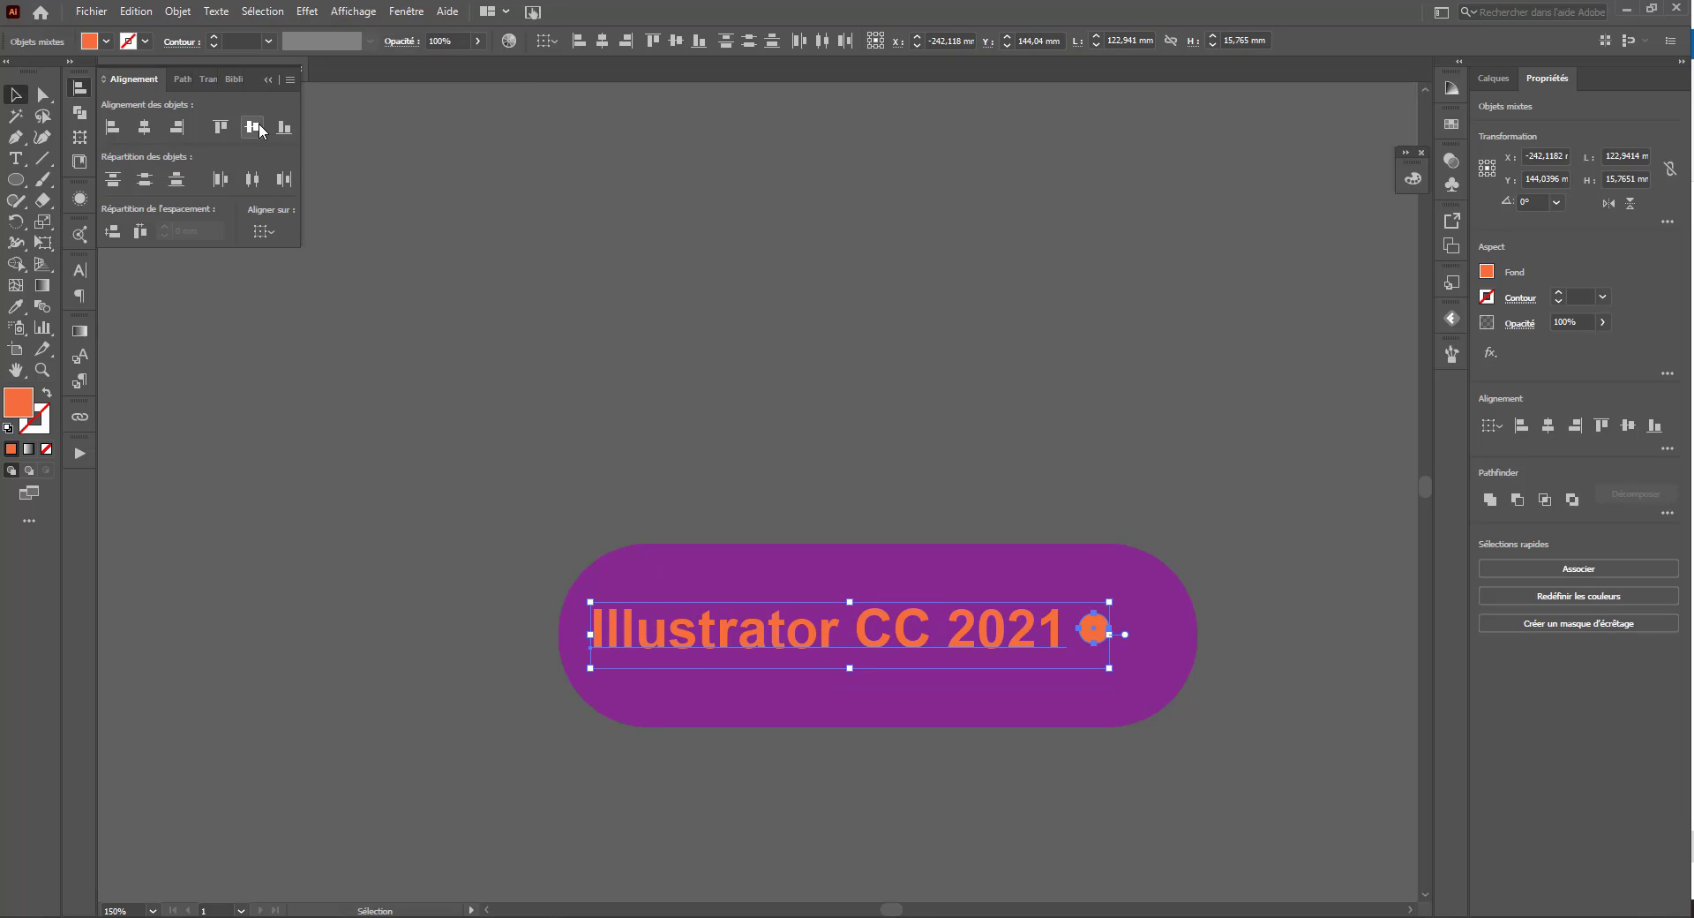
{"action": "left_click", "coordinate": [254, 126]}
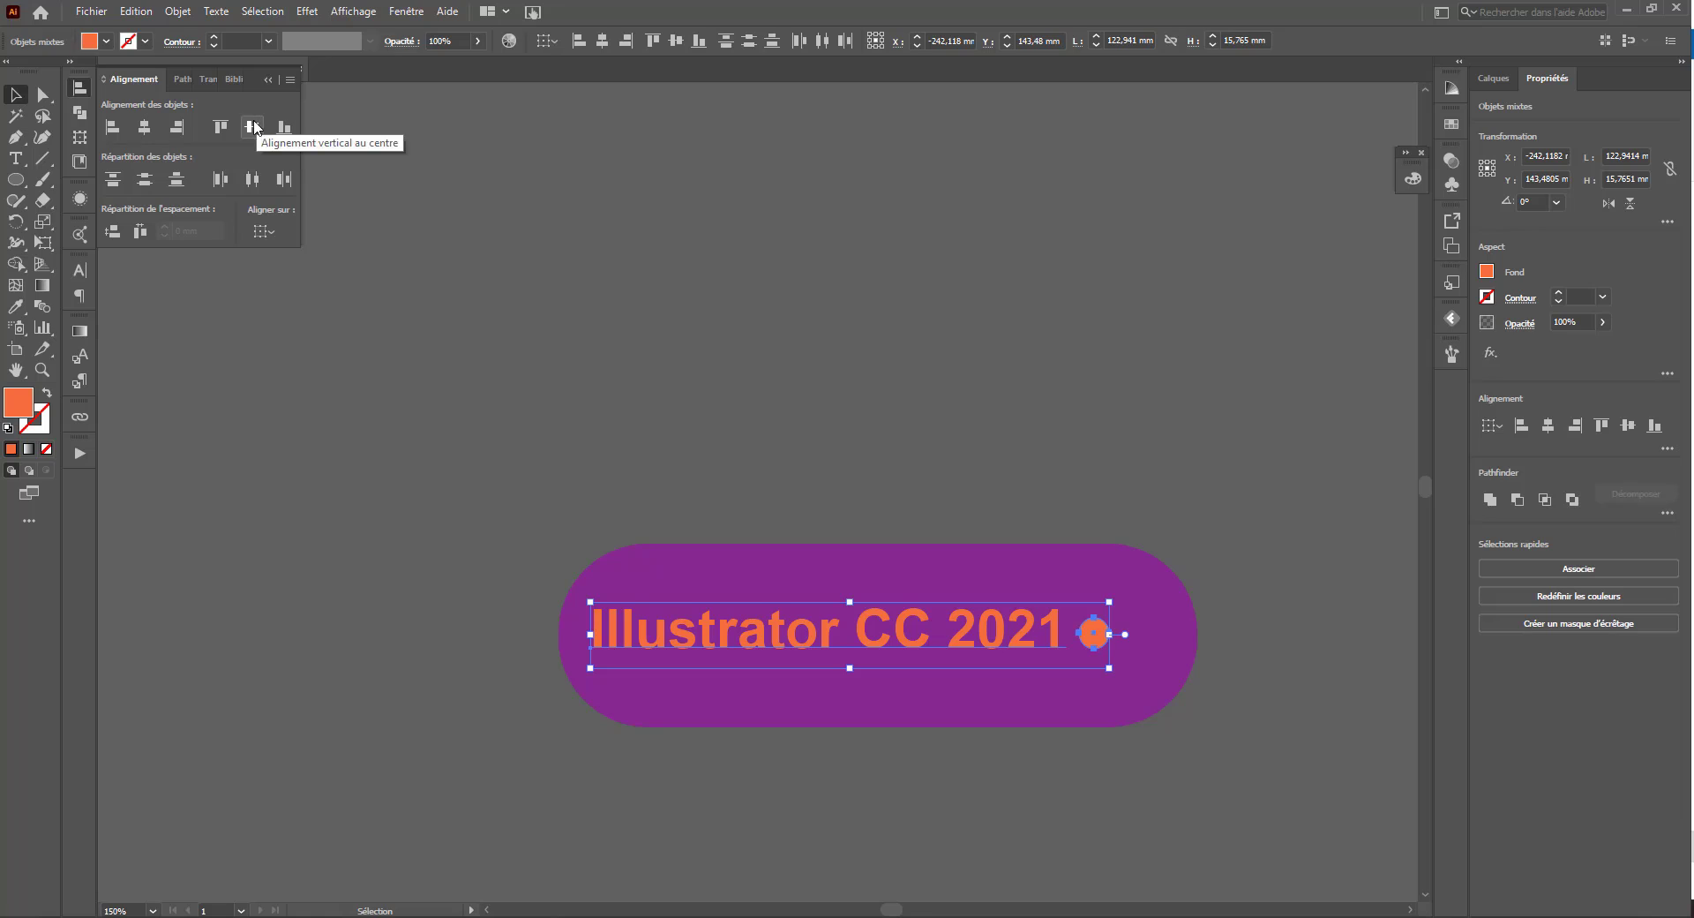
{"action": "key", "text": "ctrl+z"}
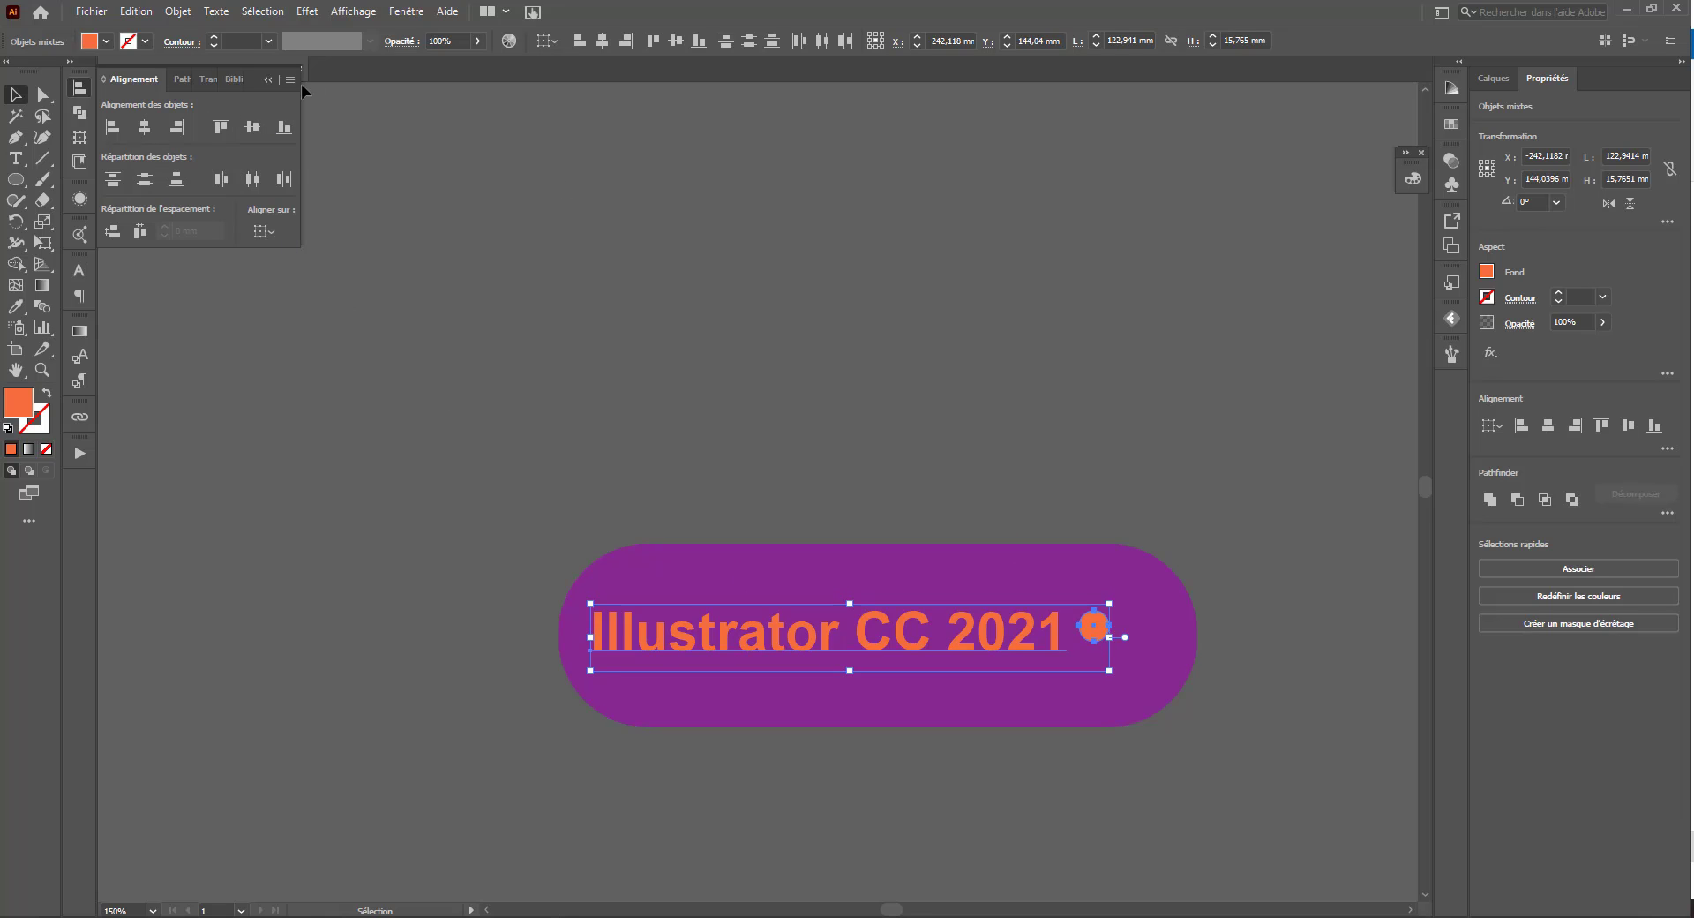
Step: In Aligner sur les limites du glyphe, enable Texte de zone and disable Texte de point
{"action": "left_click", "coordinate": [290, 79]}
{"action": "mouse_move", "coordinate": [443, 162]}
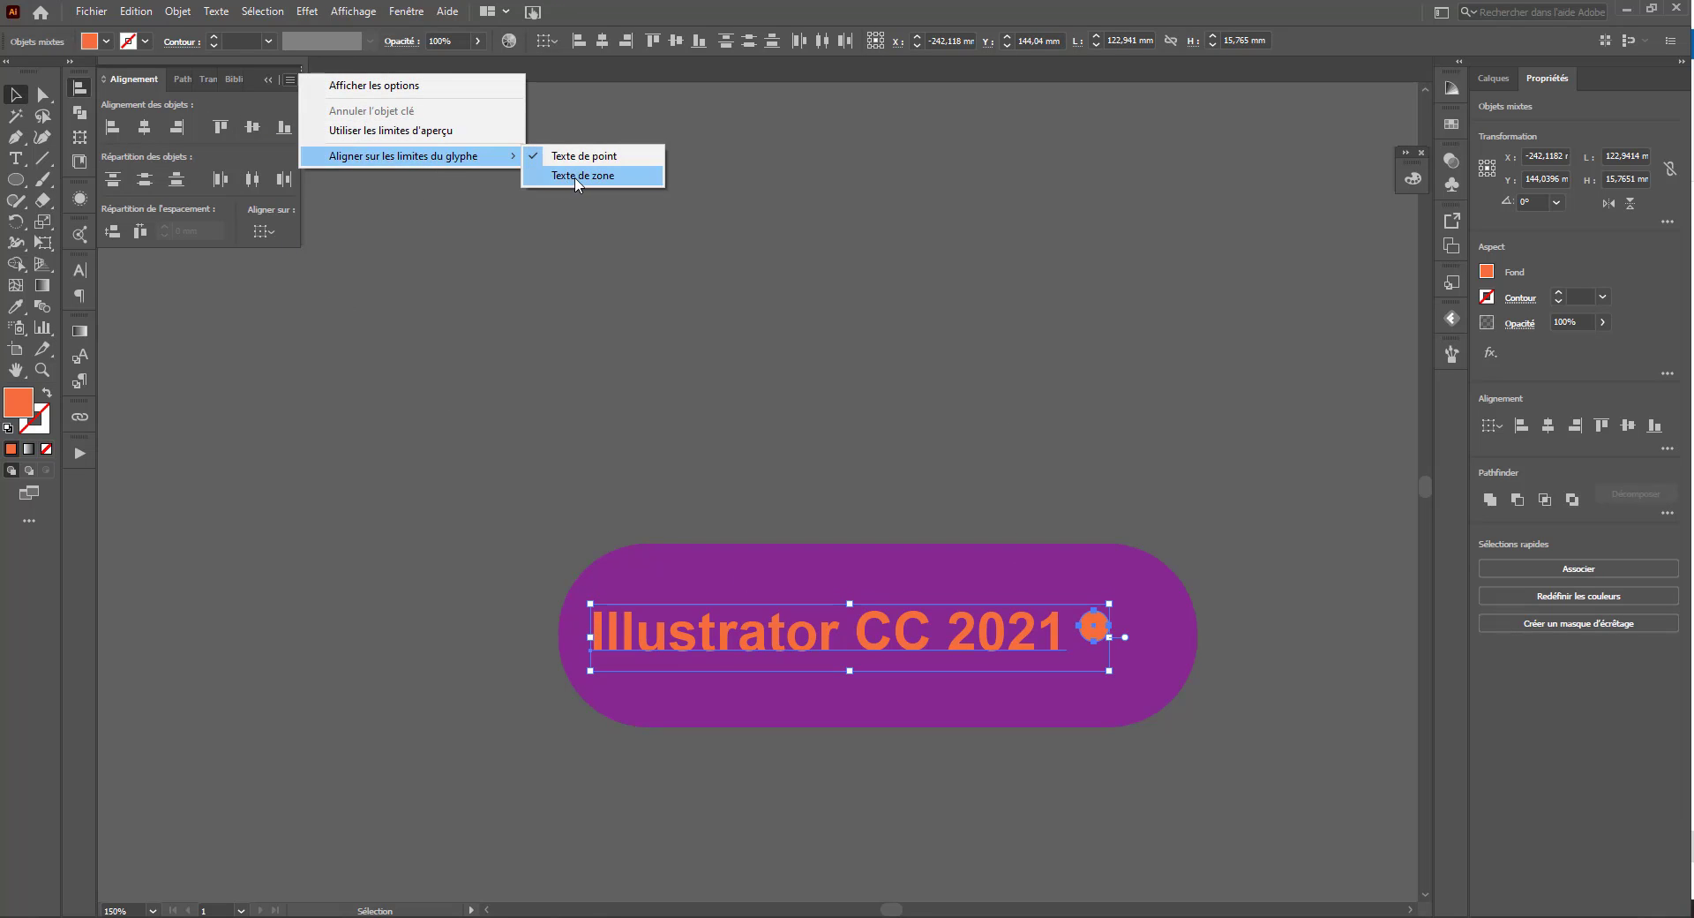
{"action": "left_click", "coordinate": [578, 179]}
{"action": "left_click", "coordinate": [290, 80]}
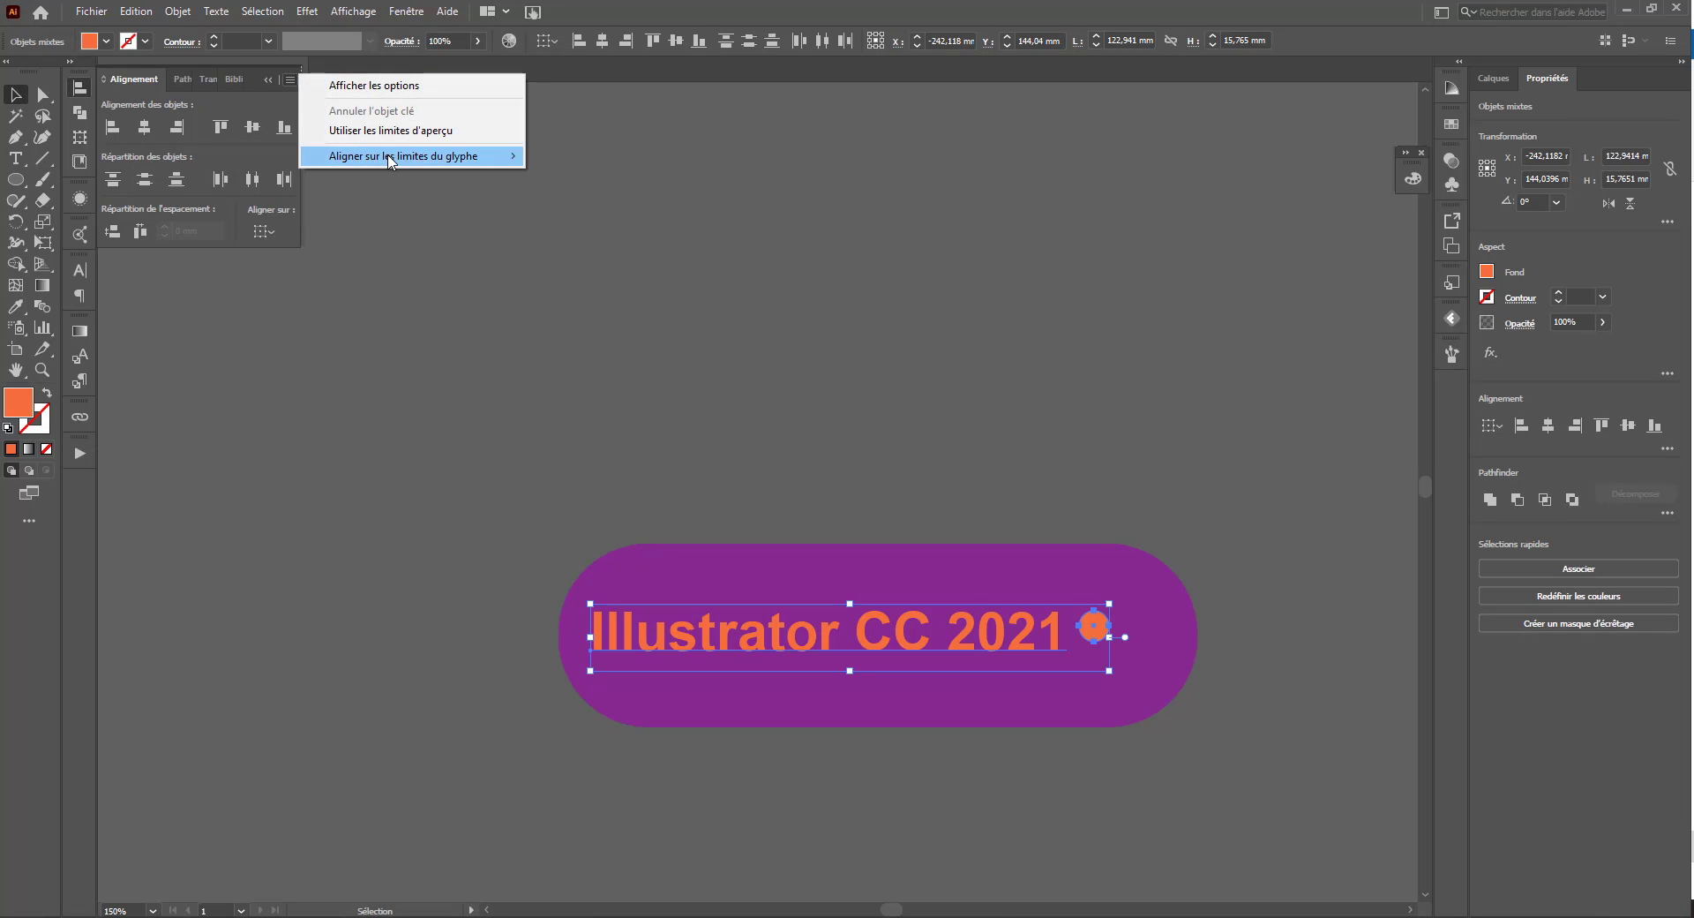
{"action": "mouse_move", "coordinate": [389, 159]}
{"action": "left_click", "coordinate": [574, 157]}
Step: Try bottom, vertical centre and top alignment on the text and circle, finish with bottom alignment, and deselect them
{"action": "left_click", "coordinate": [279, 128]}
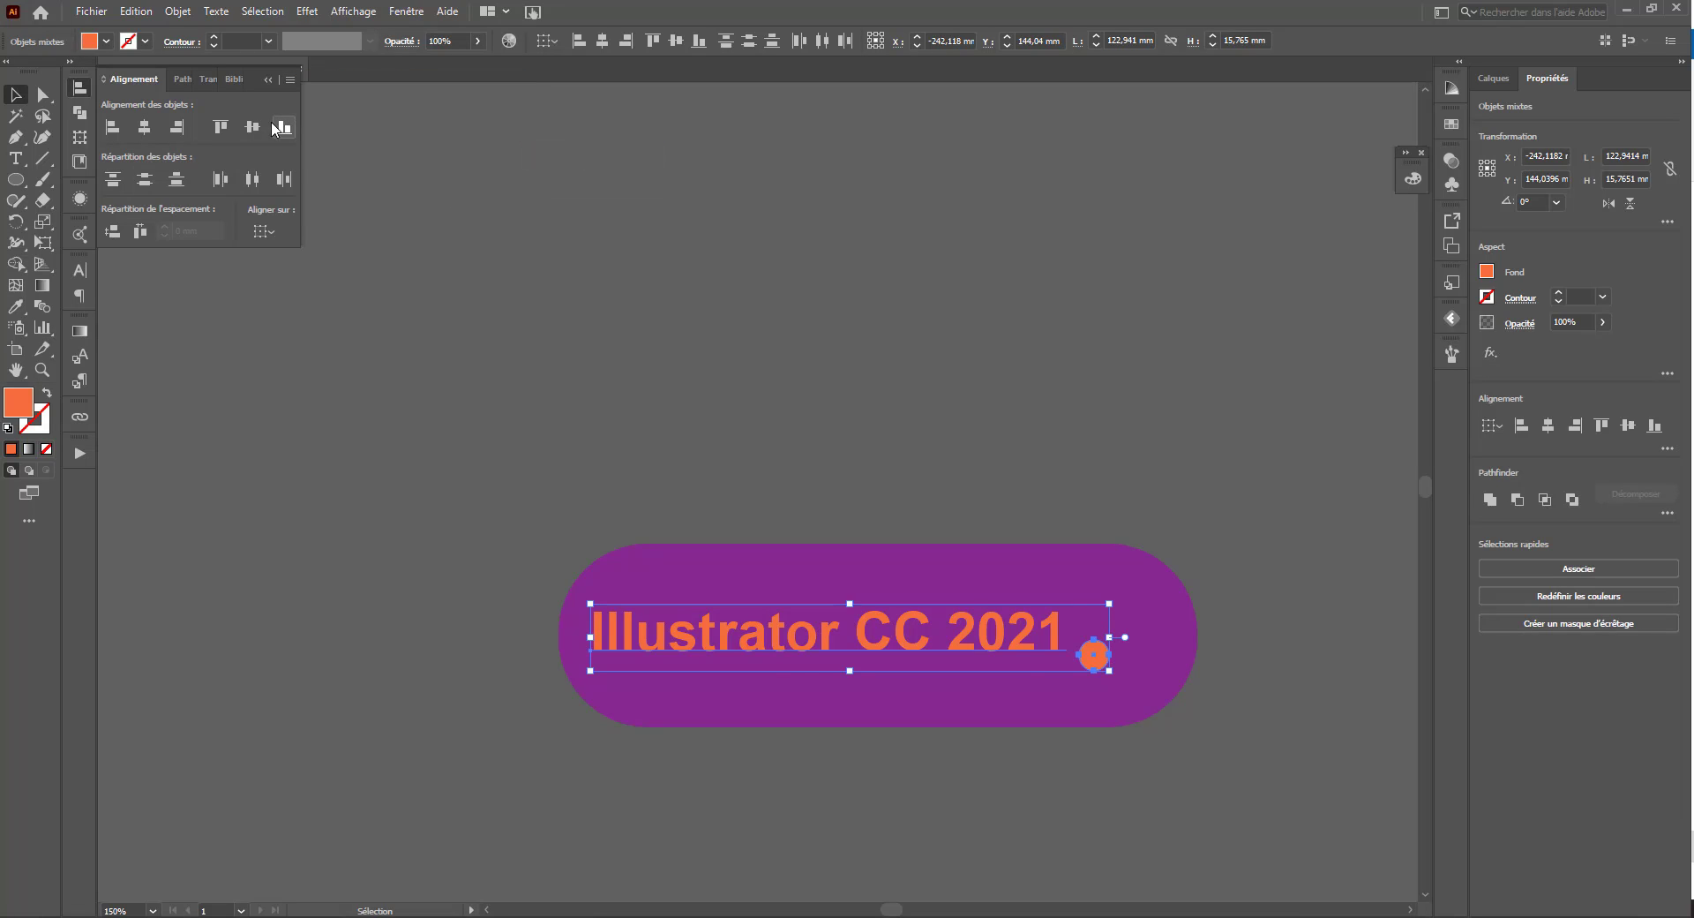
{"action": "left_click", "coordinate": [250, 129]}
{"action": "left_click", "coordinate": [221, 128]}
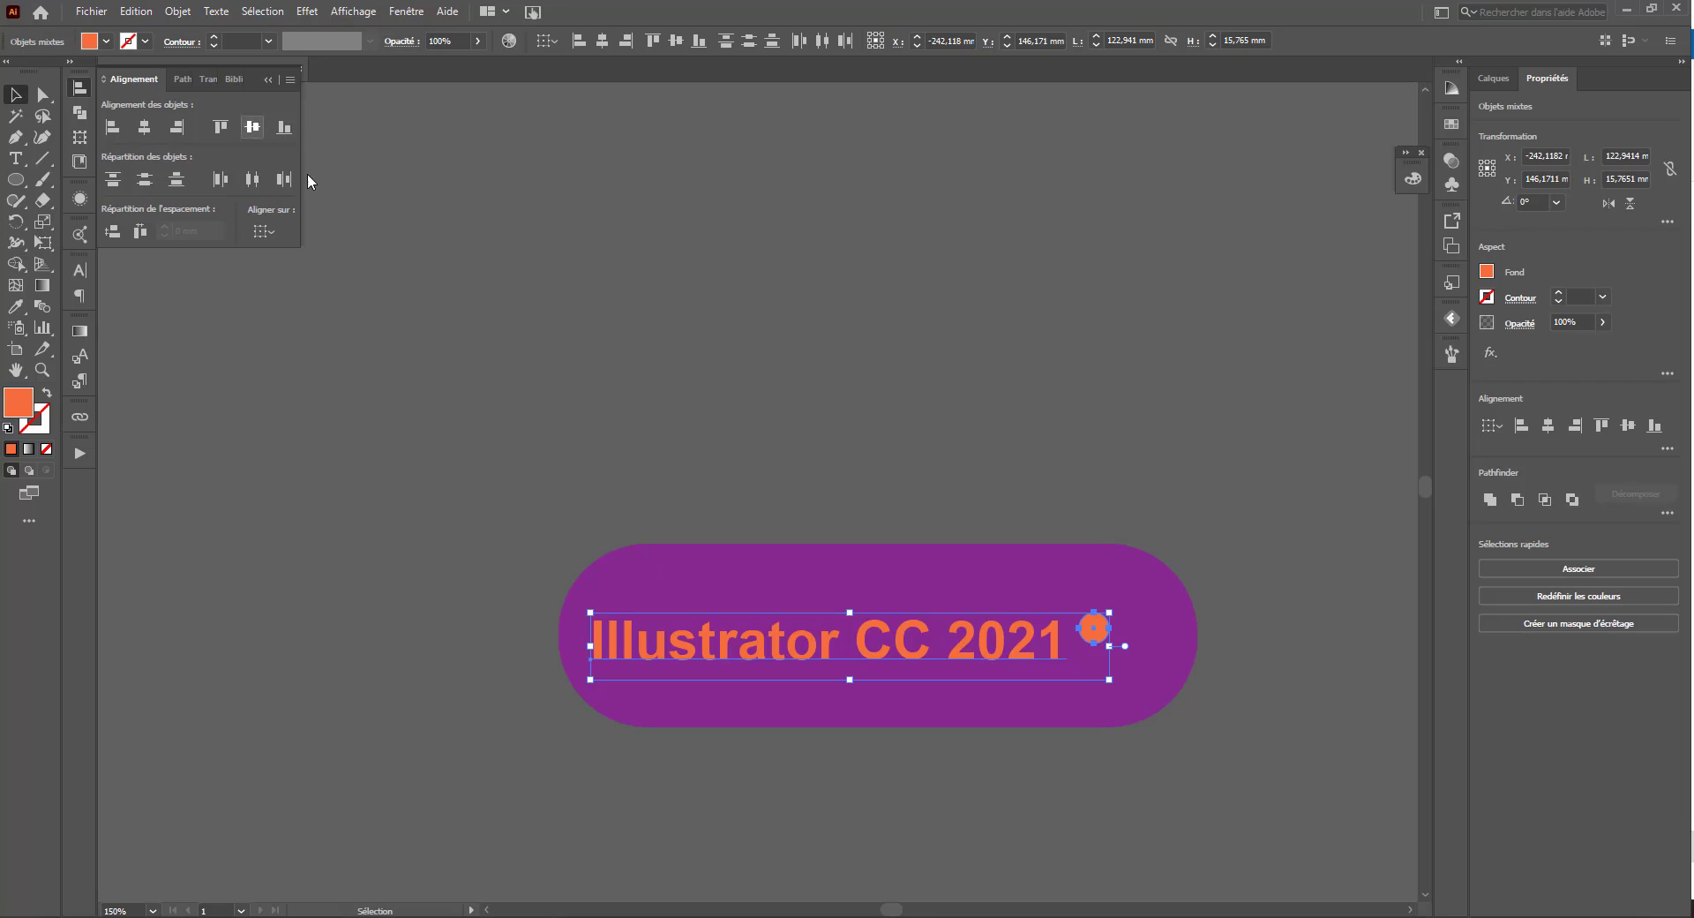
{"action": "left_click", "coordinate": [284, 128]}
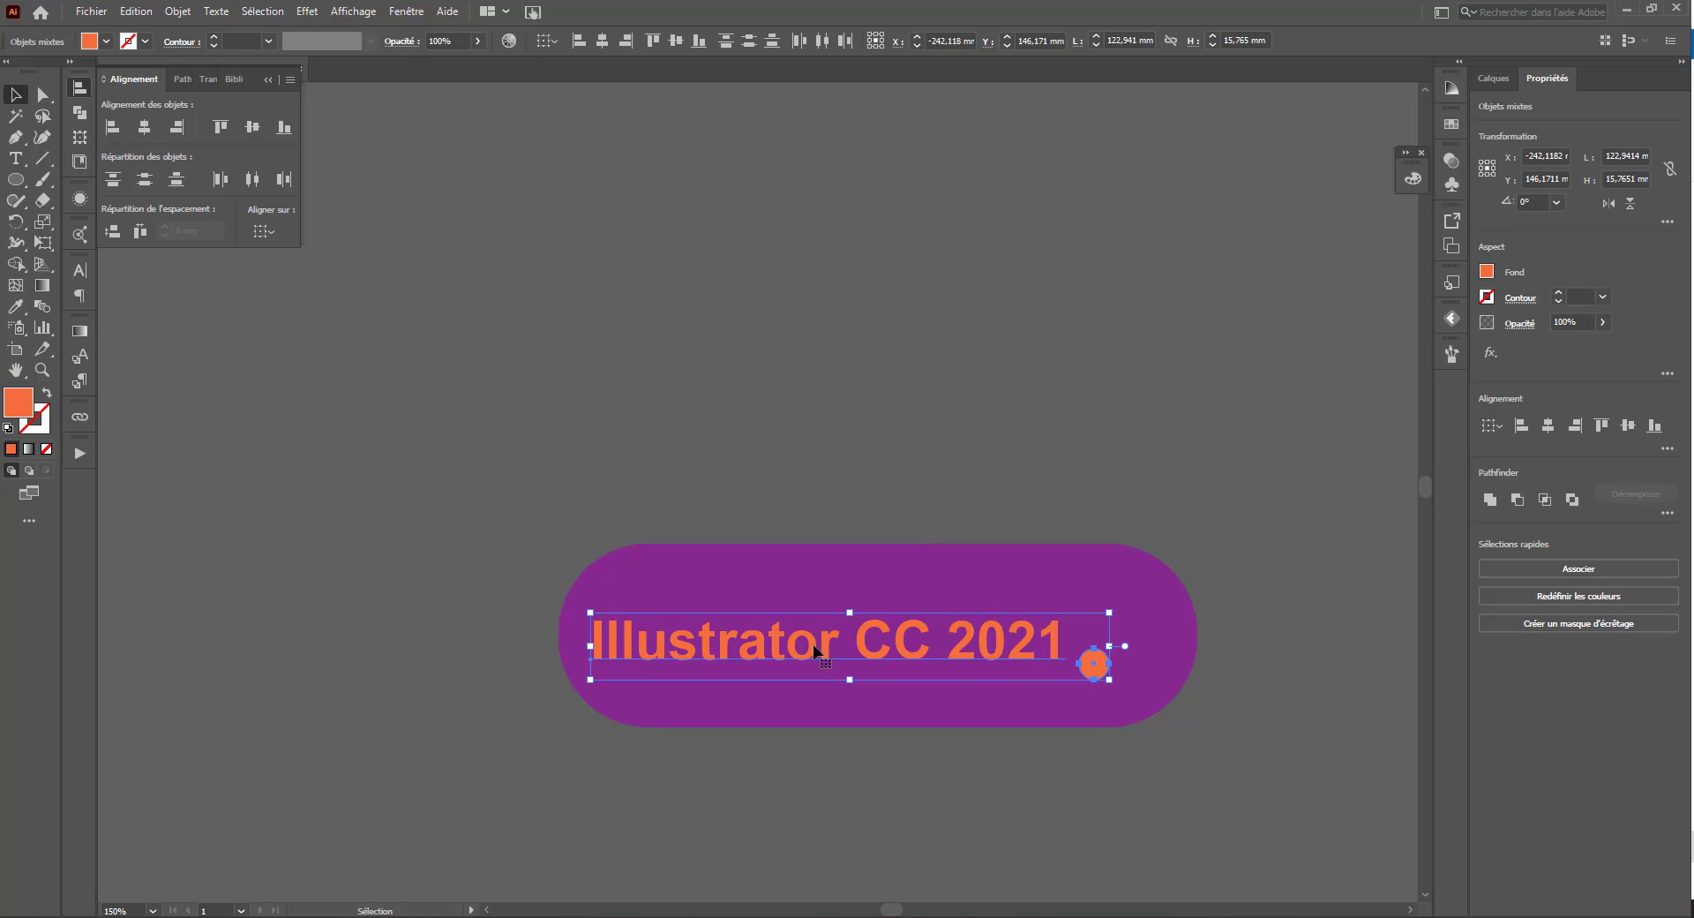
{"action": "left_click", "coordinate": [307, 593]}
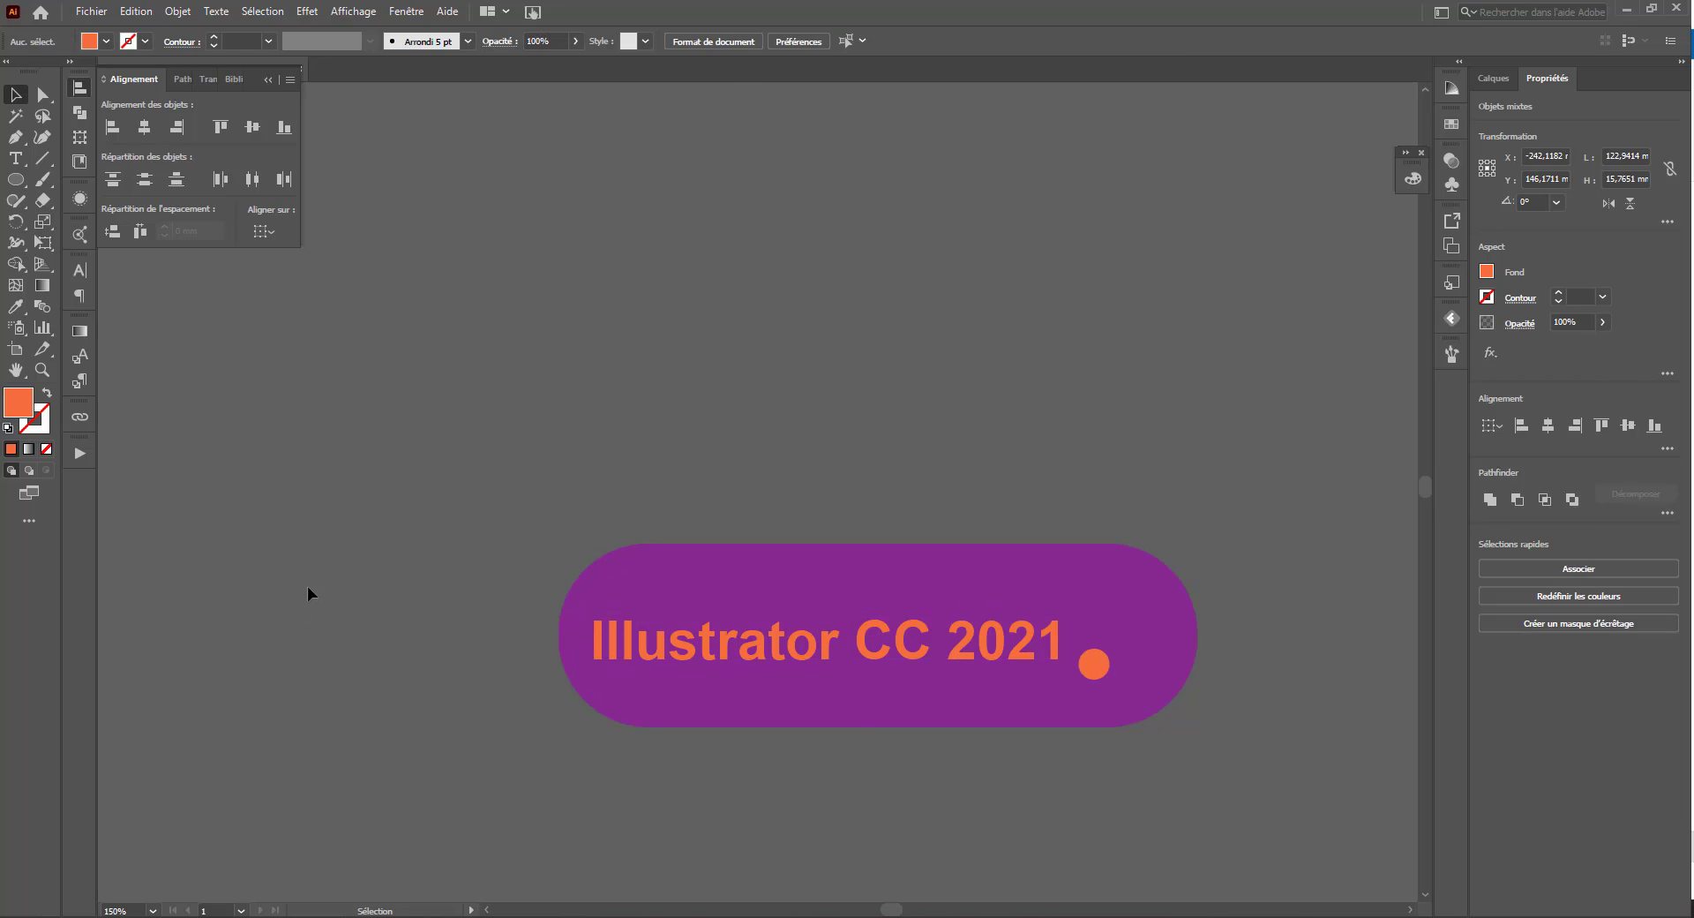
Step: Delete the orange circle beside the "Illustrator CC 2021" text
{"action": "key", "text": "ctrl+a"}
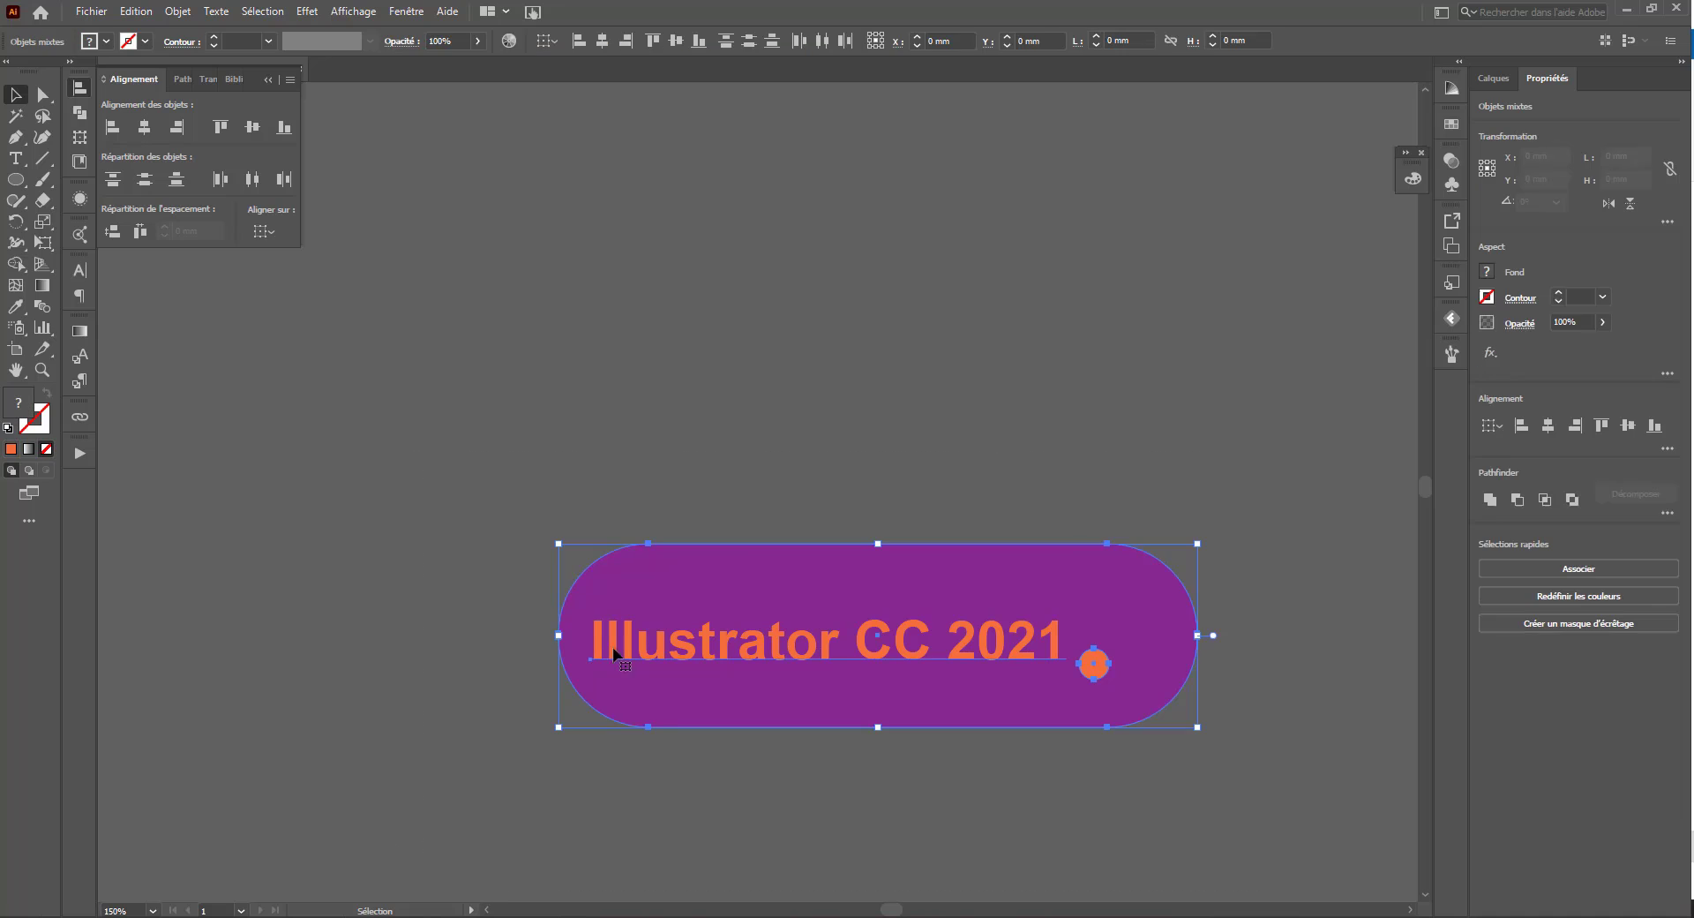
{"action": "left_click", "coordinate": [1089, 454]}
{"action": "left_click", "coordinate": [1093, 665]}
{"action": "key", "text": "Delete"}
Step: Select the "Illustrator CC 2021" text, set its font height reference to Zone Em, and view the additional character options
{"action": "left_click", "coordinate": [795, 629]}
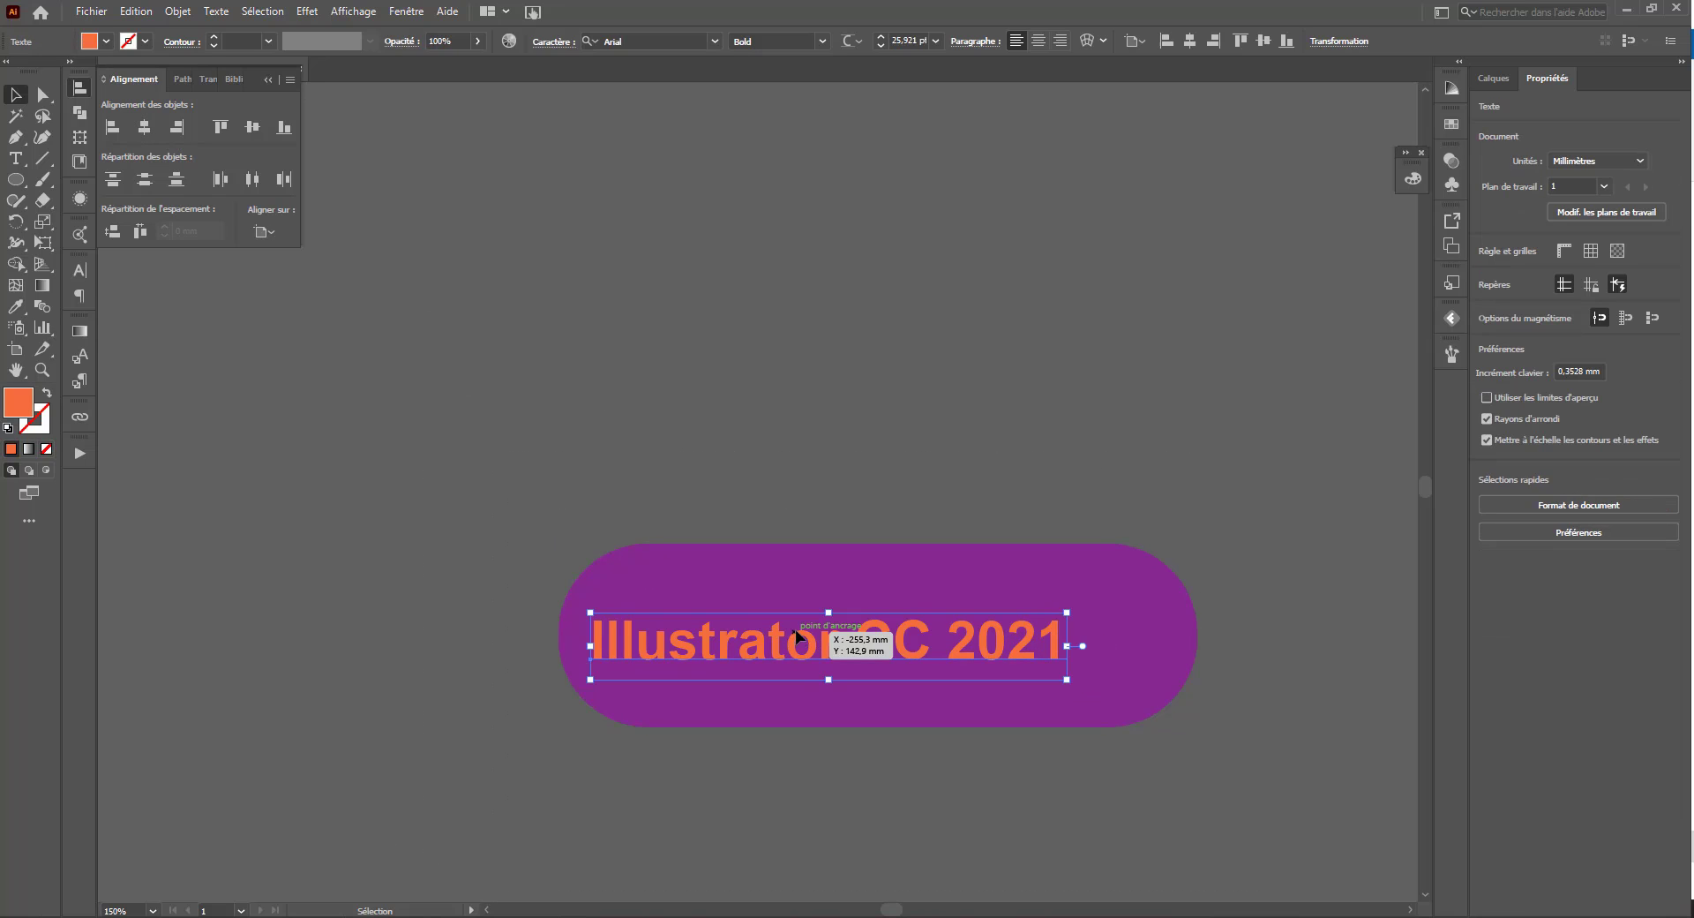
{"action": "left_click", "coordinate": [78, 269]}
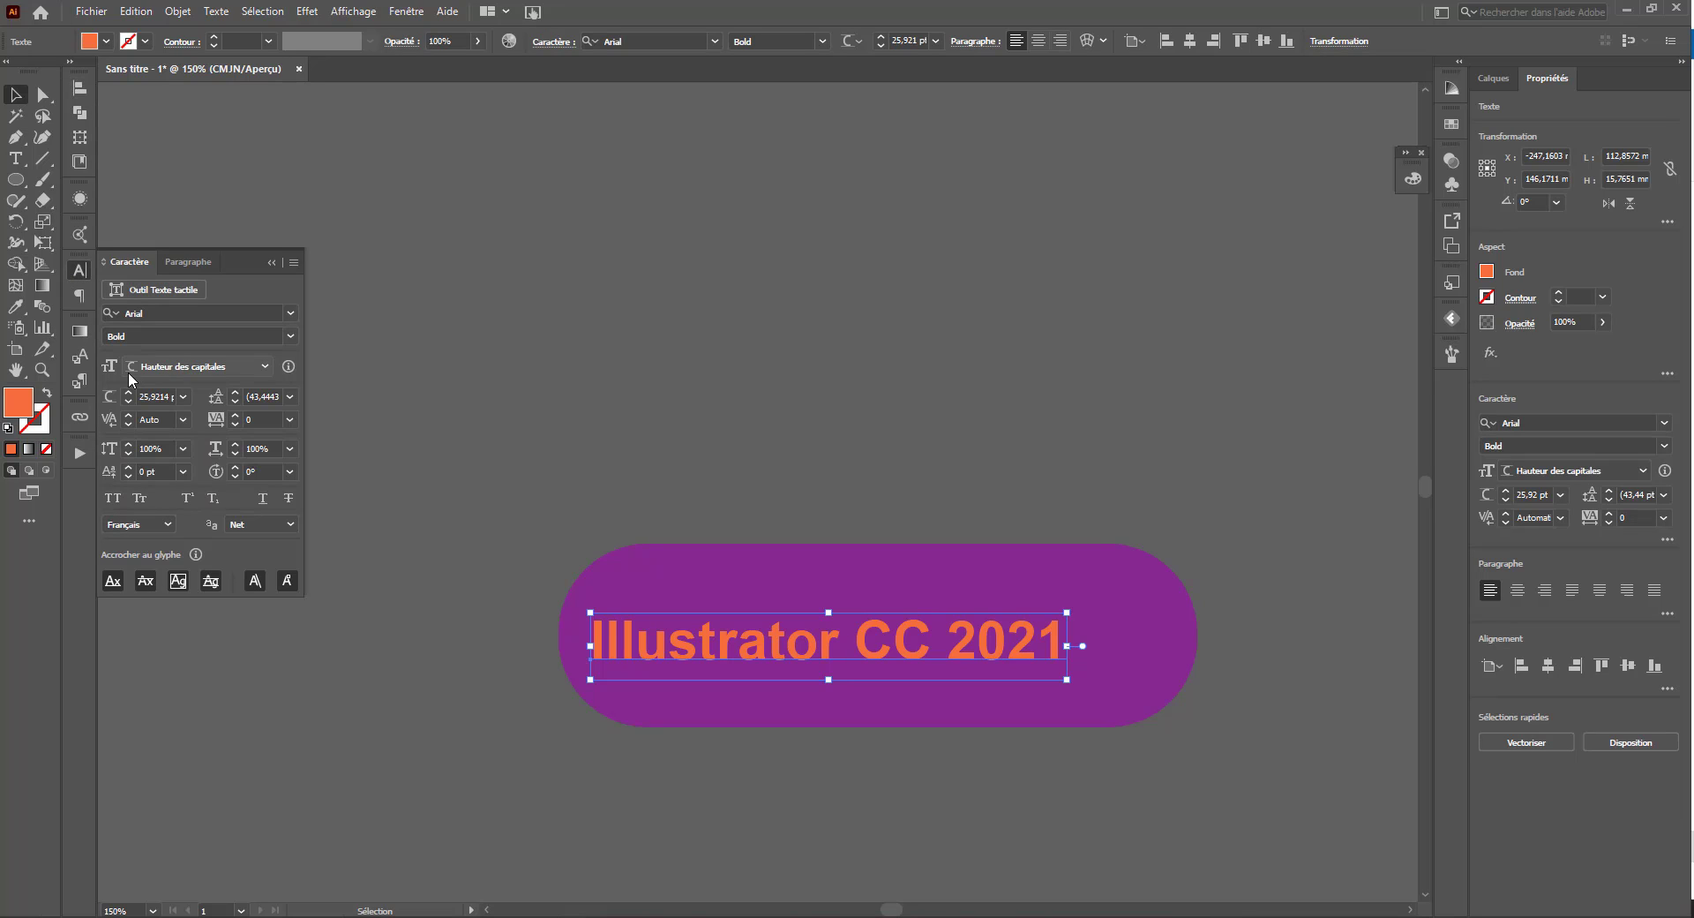
{"action": "left_click", "coordinate": [152, 366]}
{"action": "left_click", "coordinate": [168, 388]}
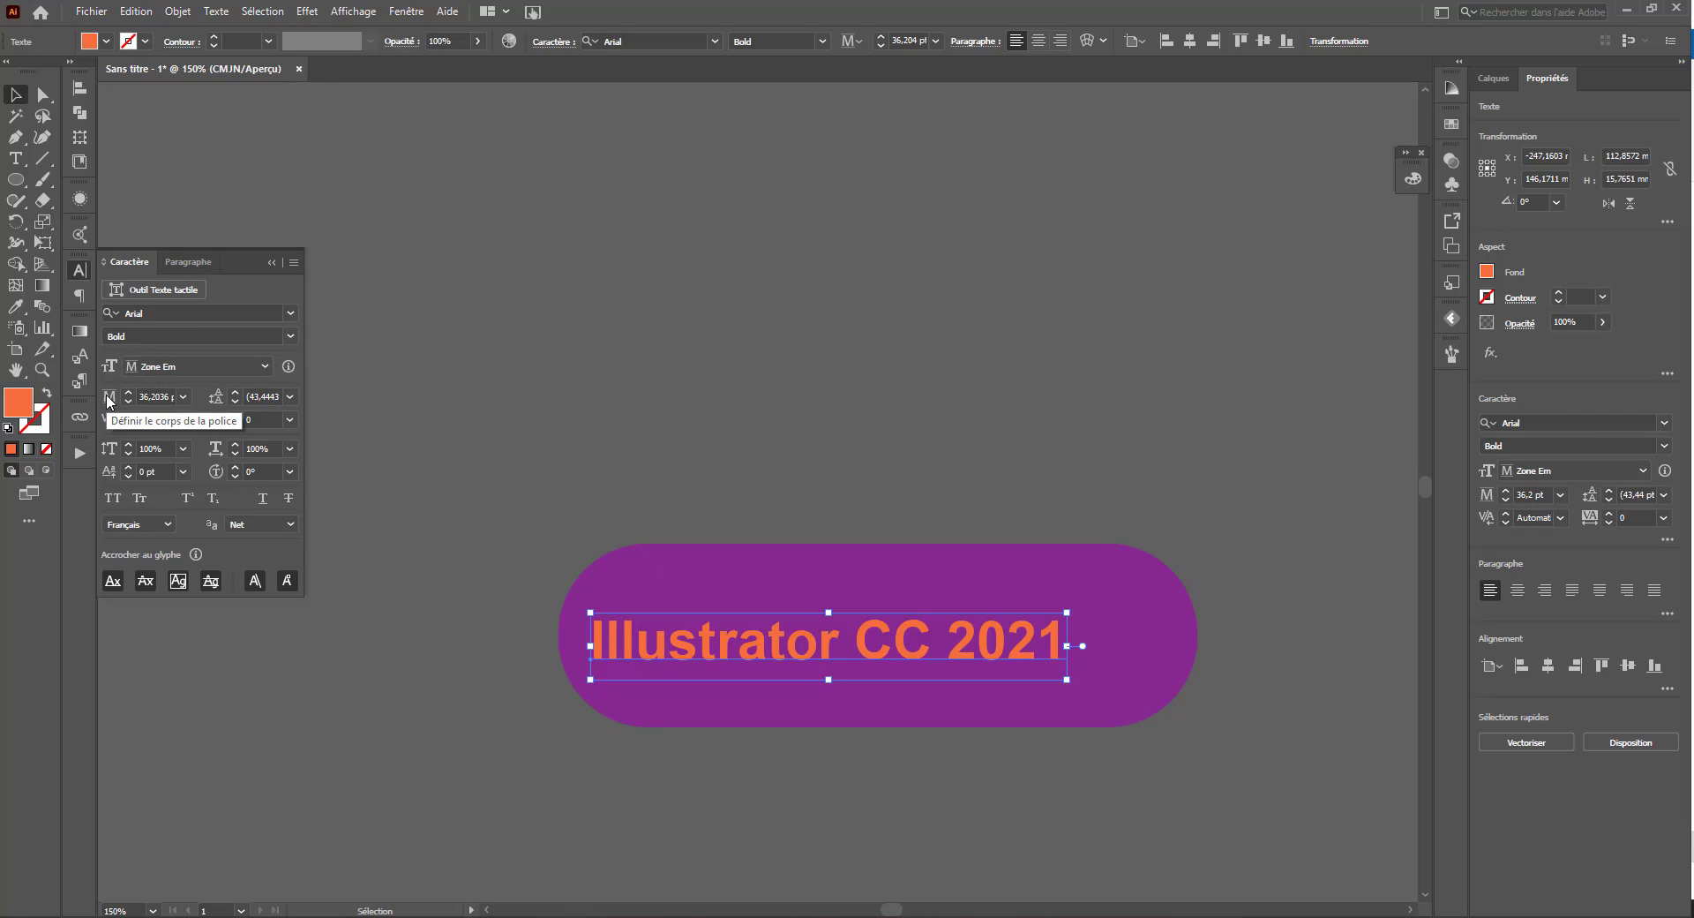
{"action": "left_click", "coordinate": [293, 264]}
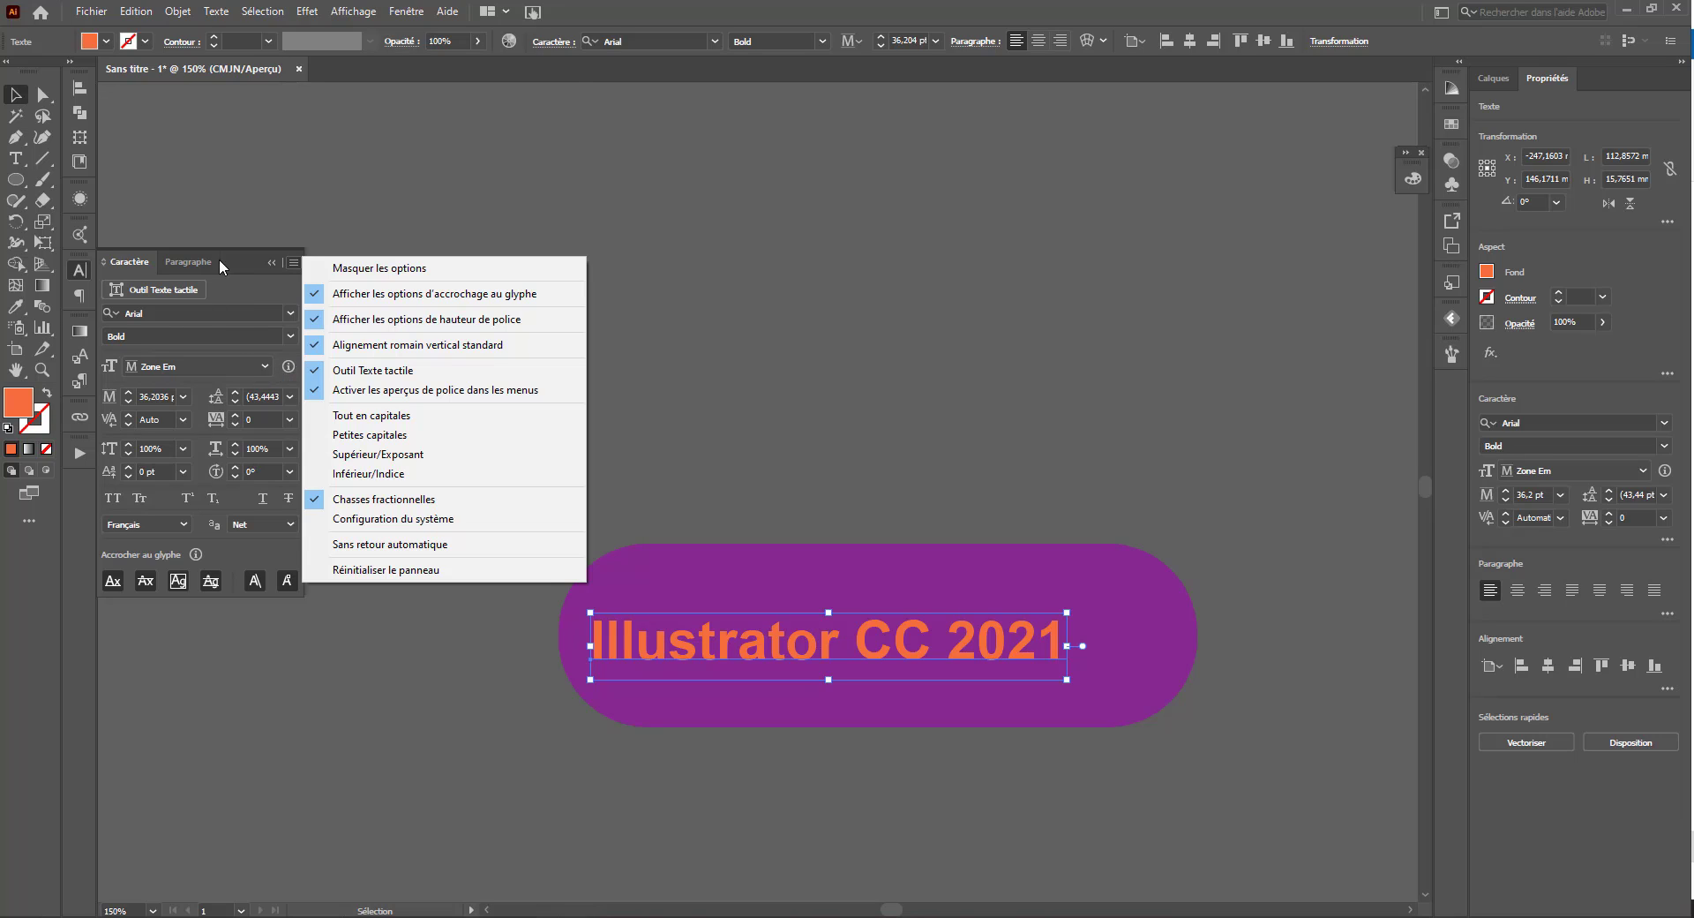
{"action": "left_click", "coordinate": [247, 298]}
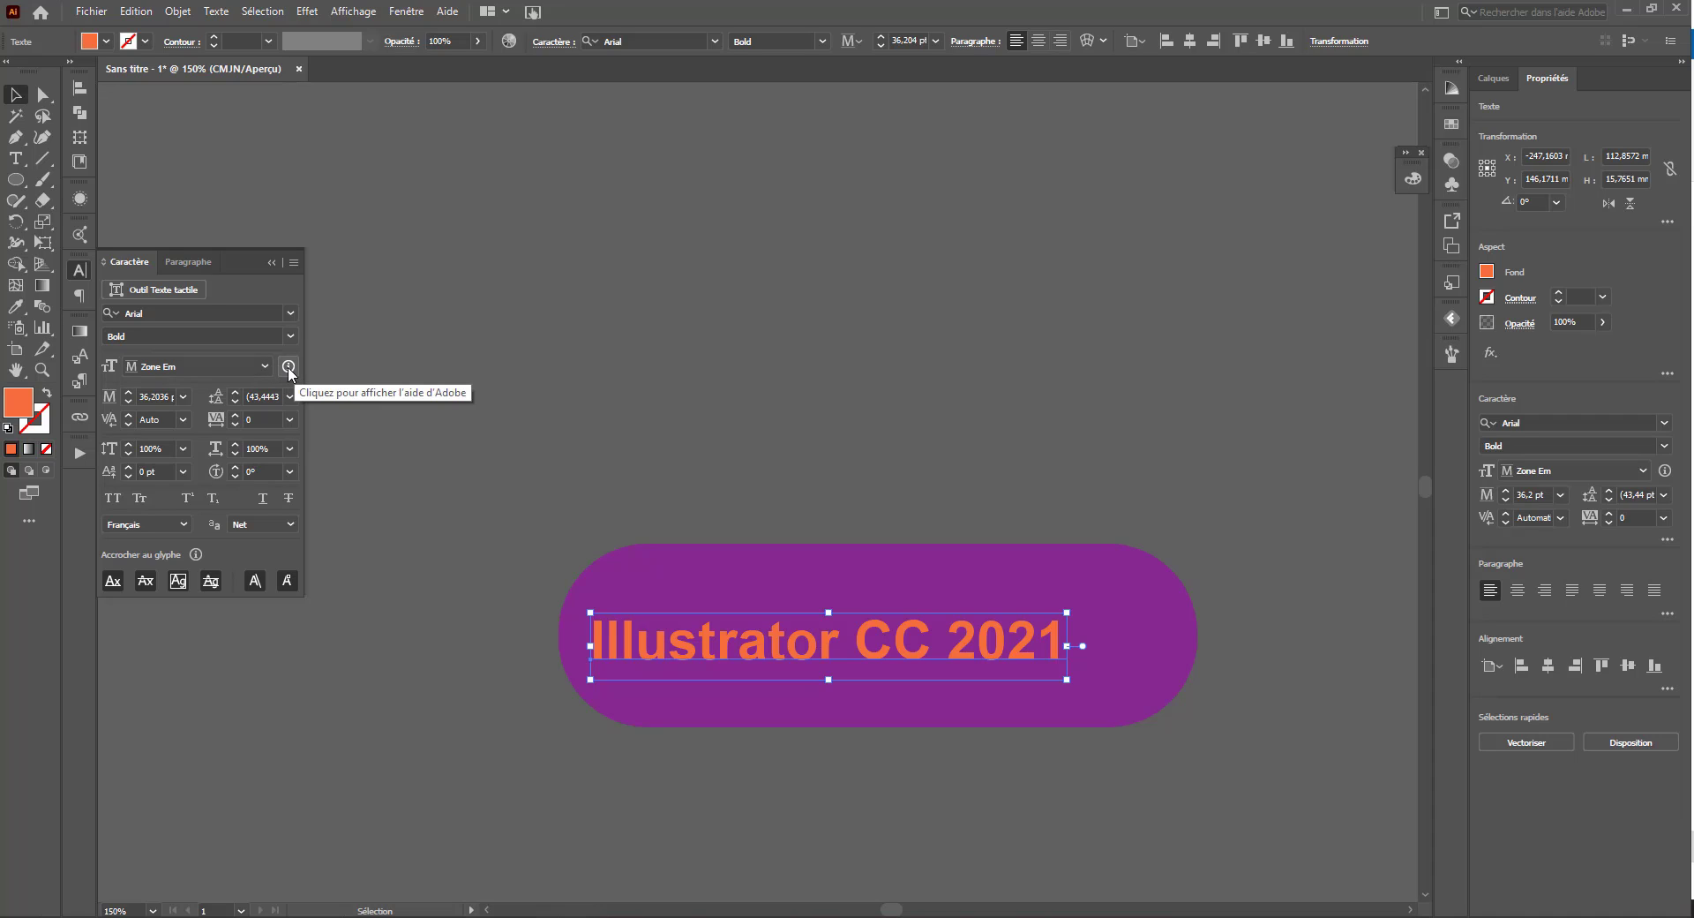
Step: Set the text's font height reference to Hauteur des capitales and its size to 24 pt
{"action": "left_click", "coordinate": [152, 363]}
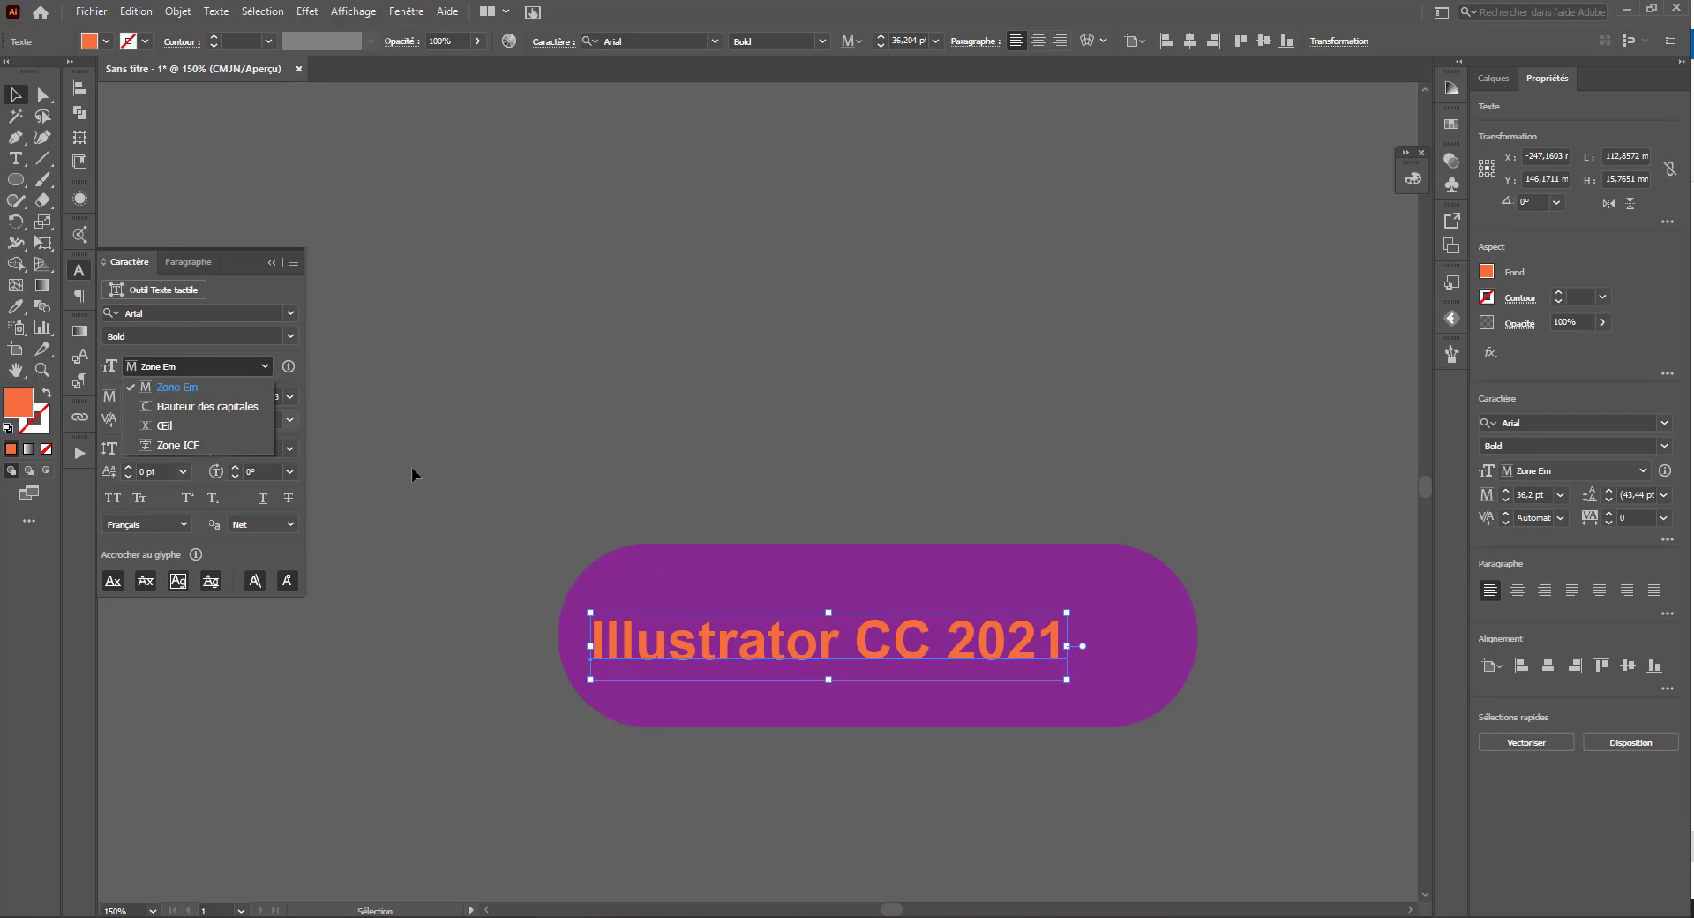
{"action": "left_click", "coordinate": [170, 407]}
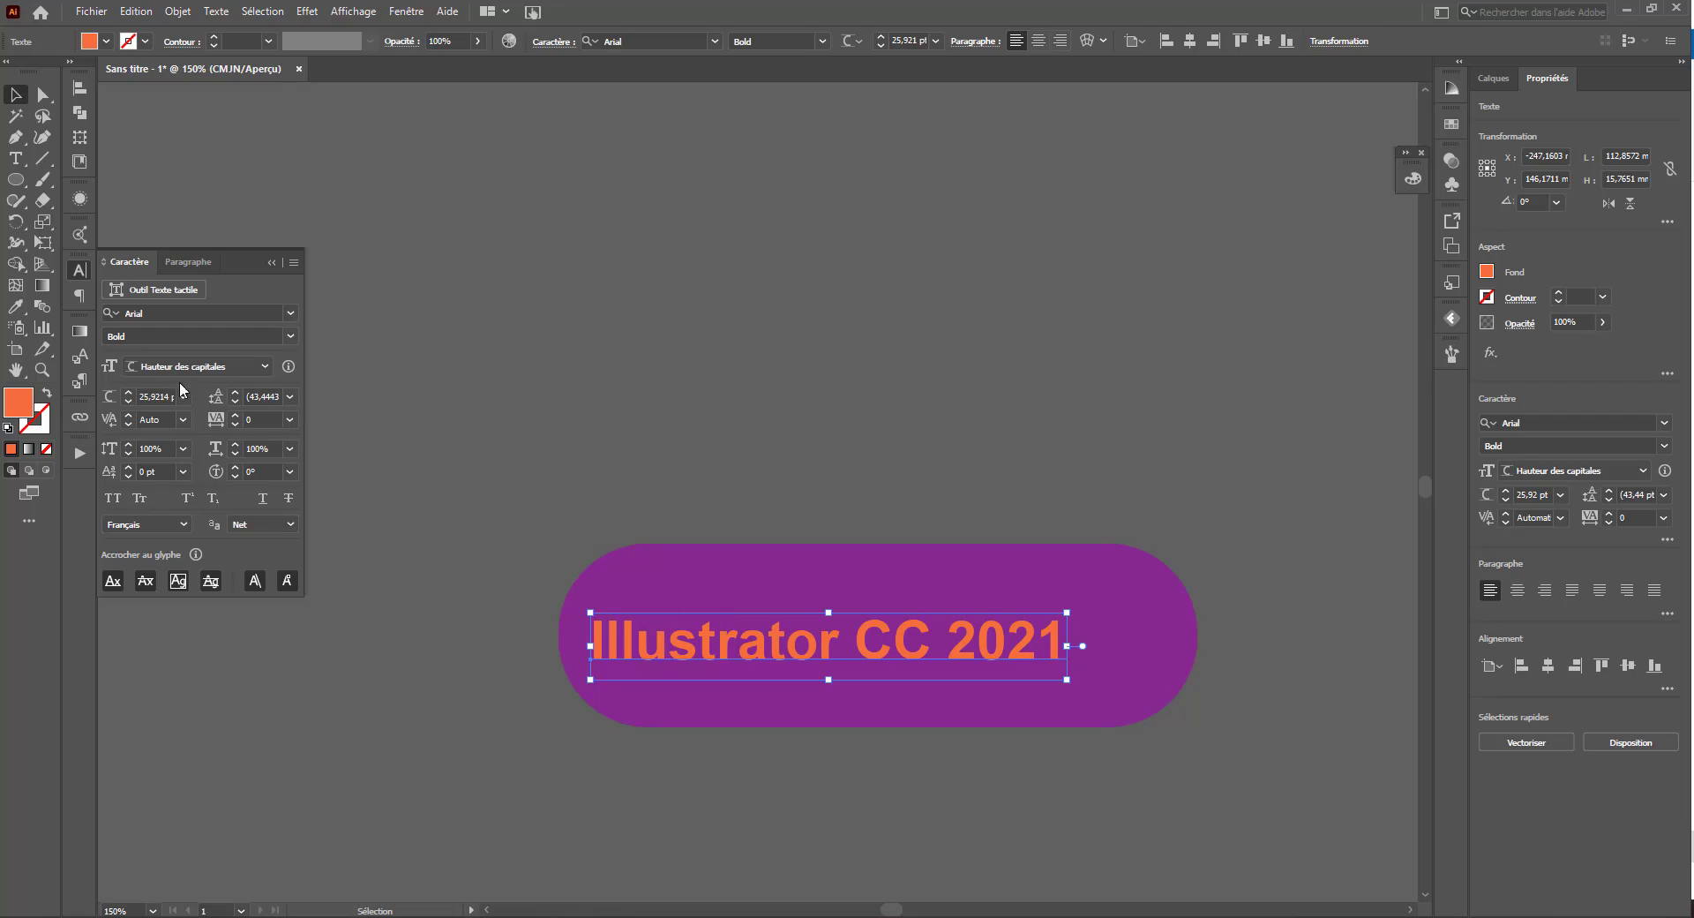
{"action": "left_click", "coordinate": [183, 396]}
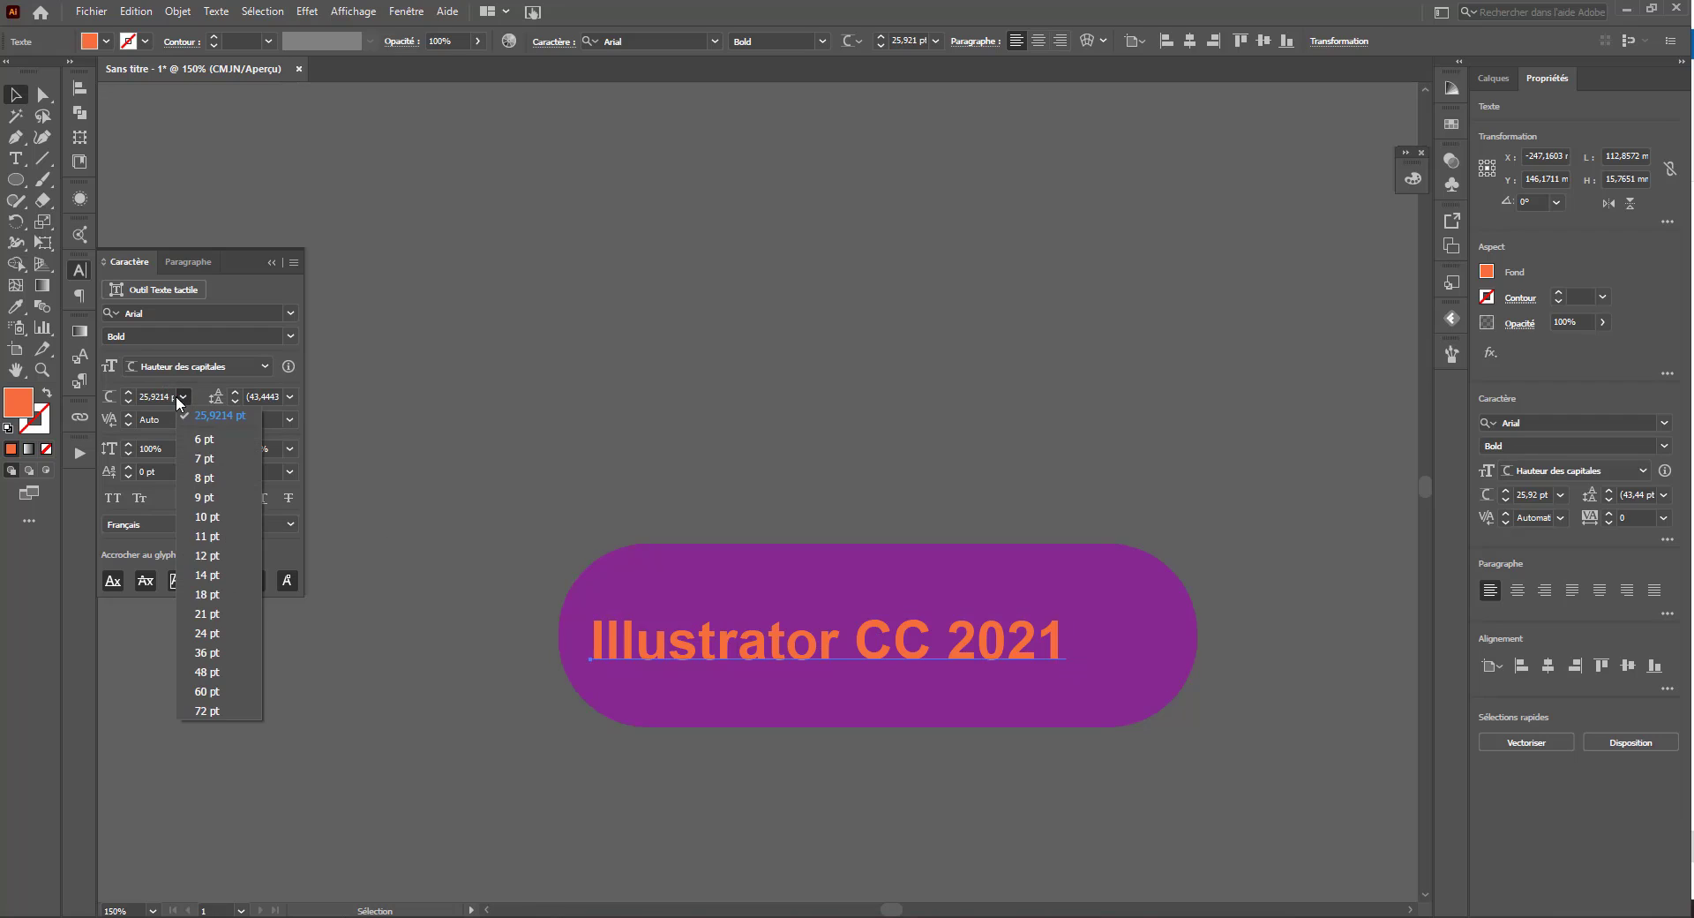
{"action": "left_click", "coordinate": [231, 632]}
Step: Set the text's font height reference to Œil and its size to 21 pt
{"action": "left_click", "coordinate": [265, 367]}
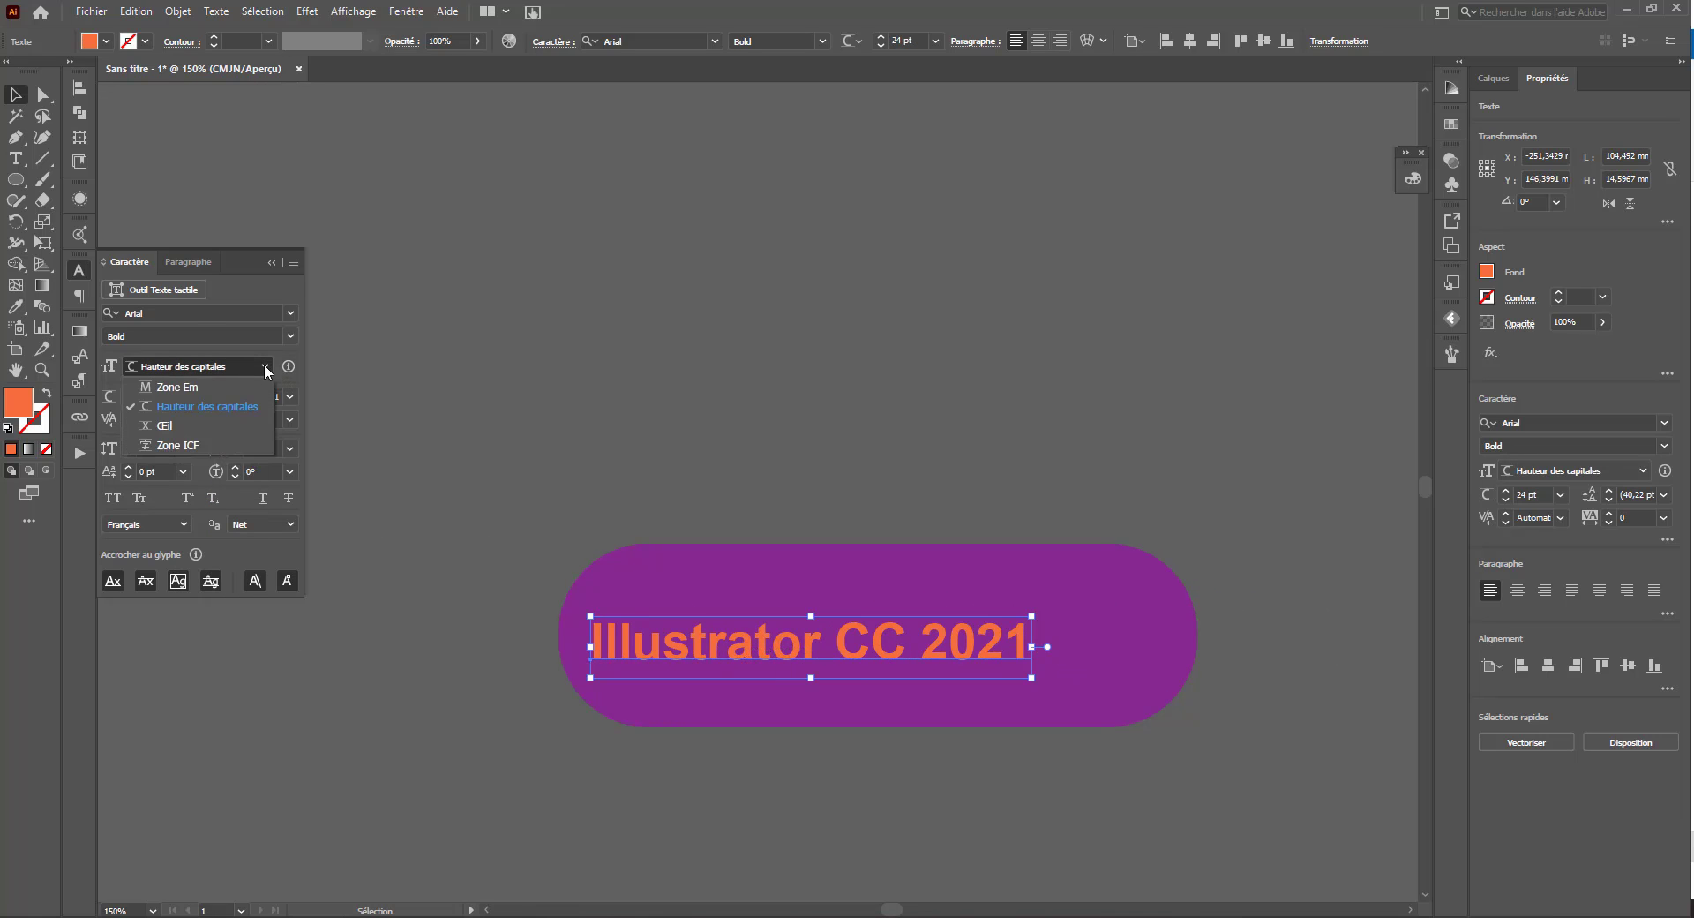
{"action": "left_click", "coordinate": [176, 424]}
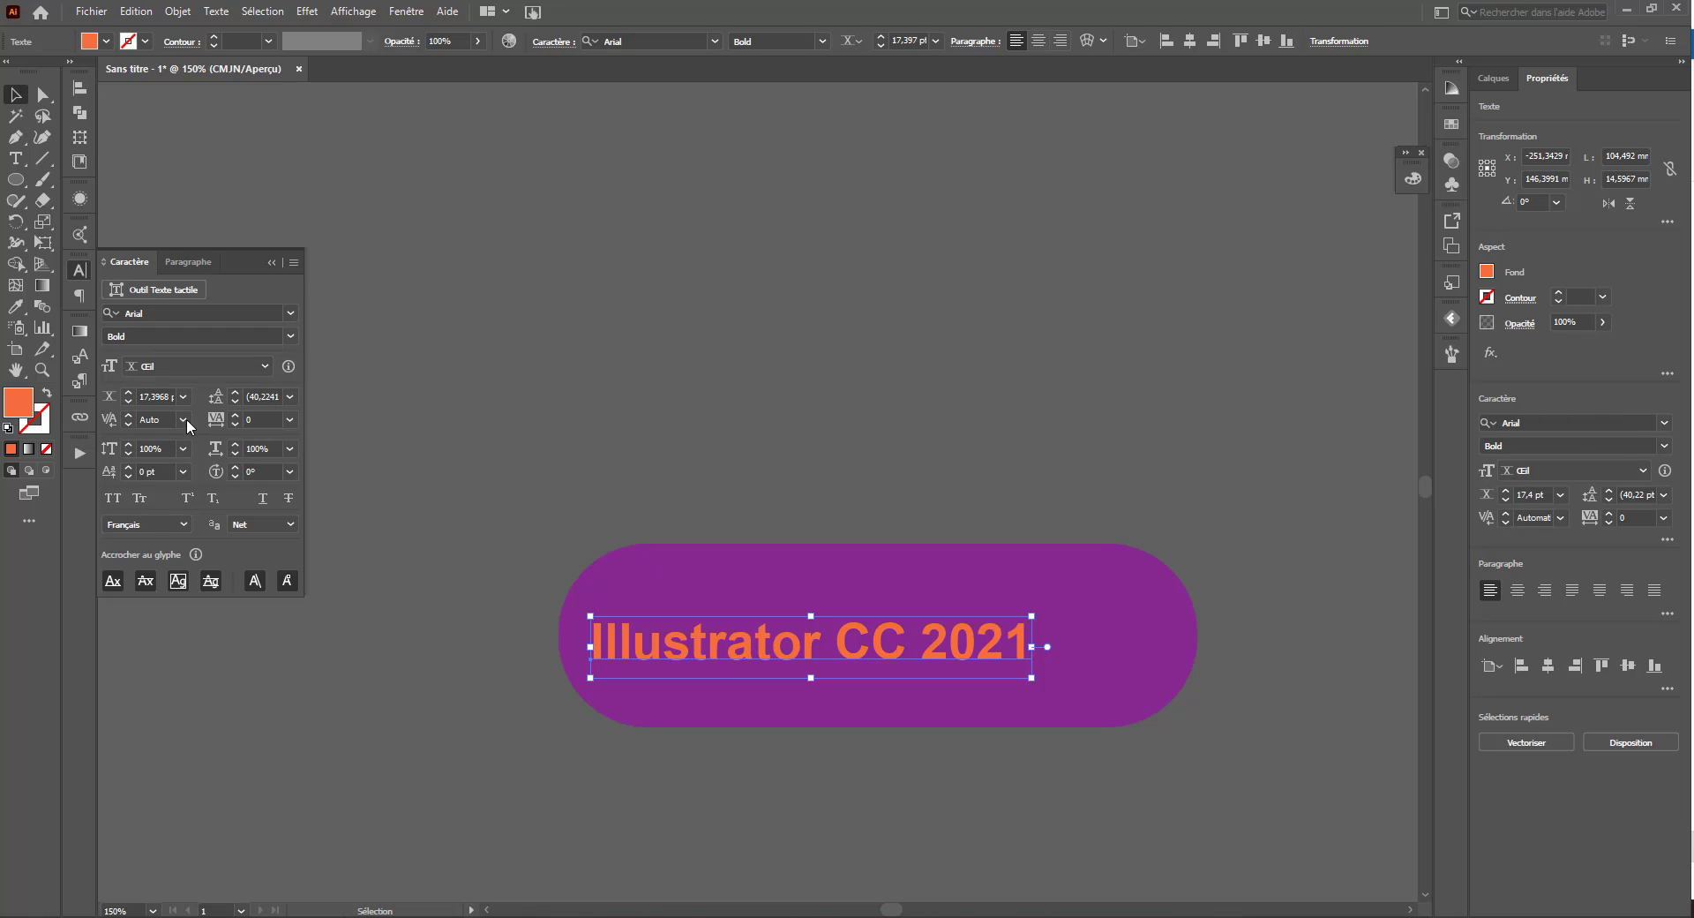
{"action": "left_click", "coordinate": [182, 398]}
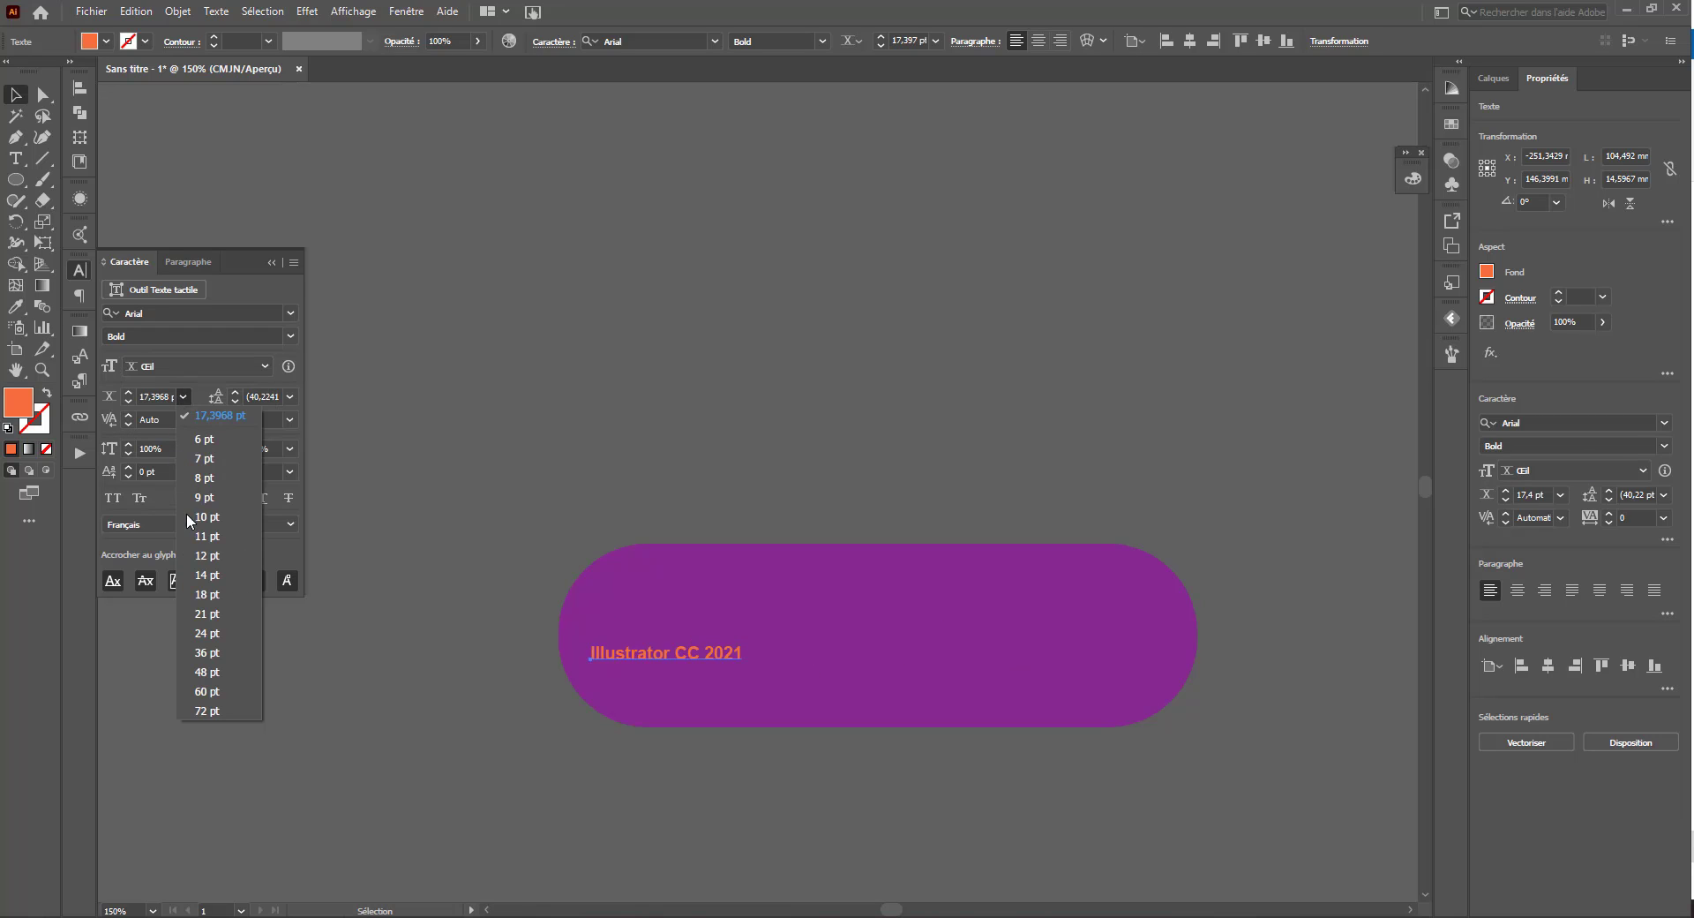
{"action": "left_click", "coordinate": [233, 613]}
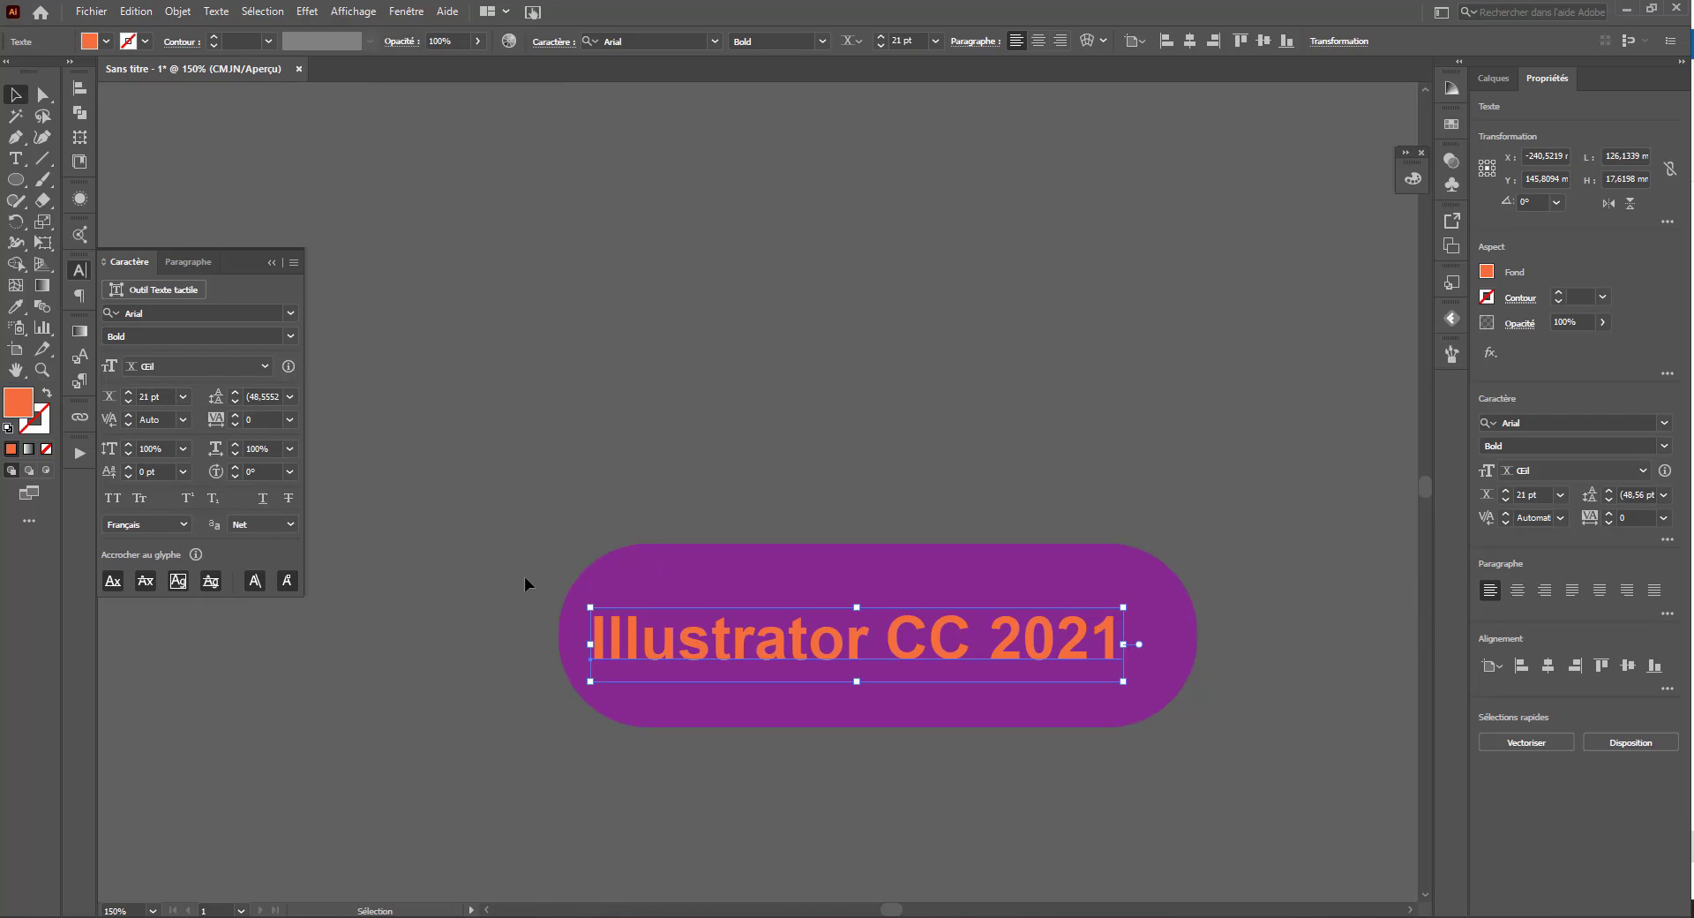
Step: Display the rulers, place a horizontal guide across the "Illustrator CC 2021" text, and undo the guide
{"action": "key", "text": "ctrl+r"}
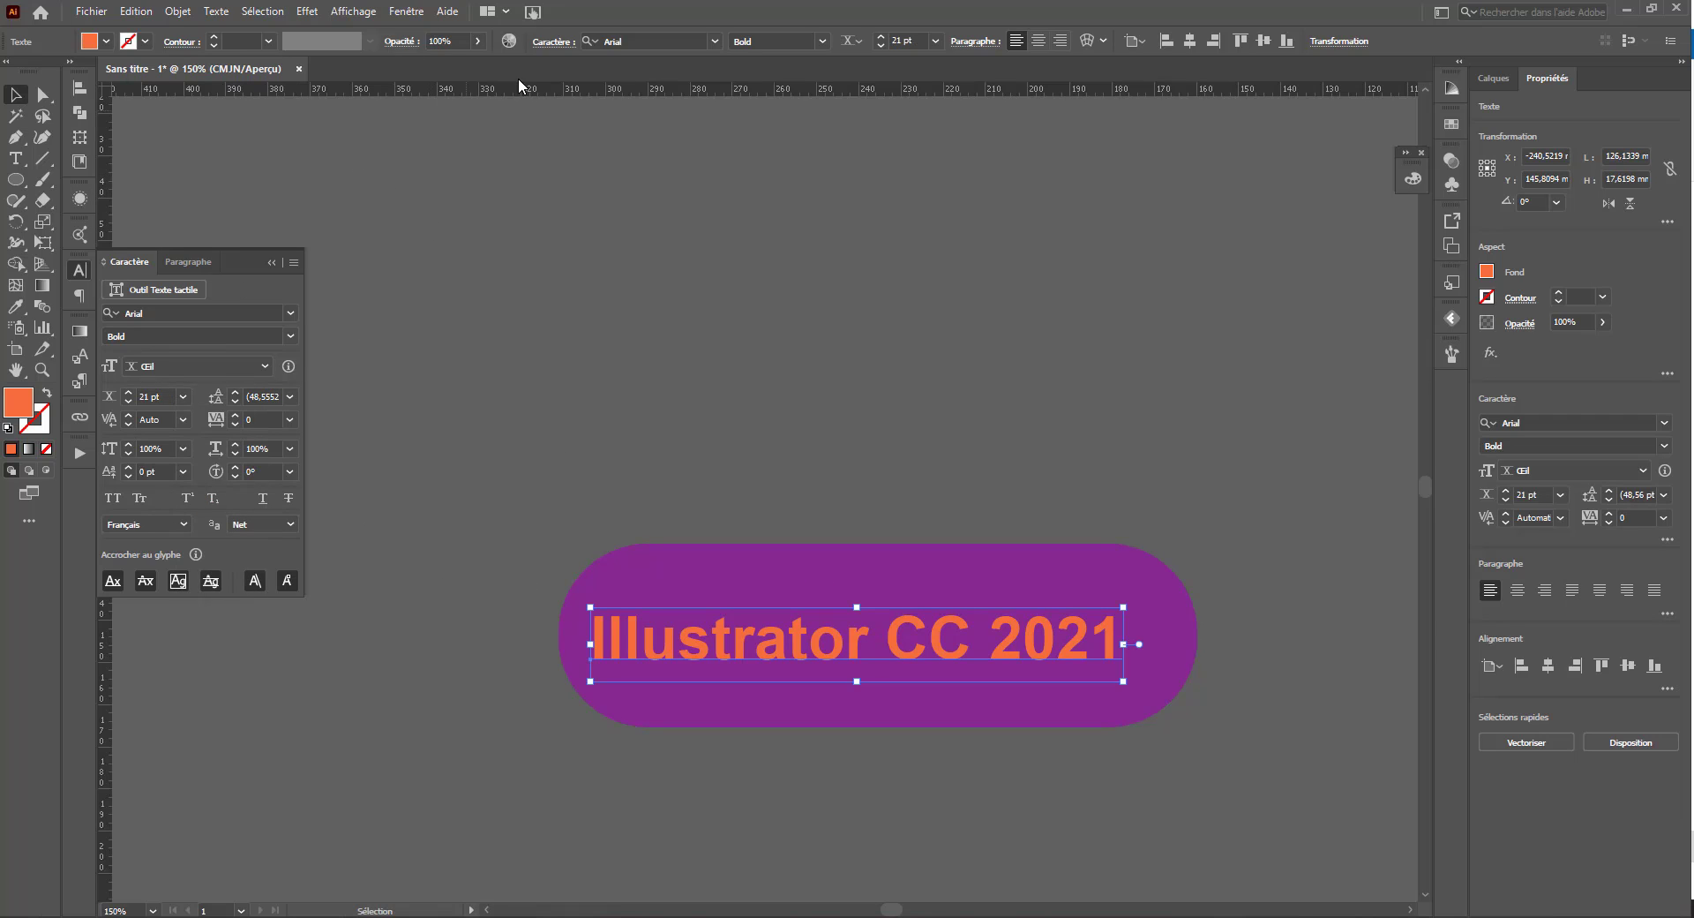
{"action": "left_click_drag", "start_coordinate": [812, 628], "coordinate": [831, 624]}
{"action": "left_click", "coordinate": [831, 627]}
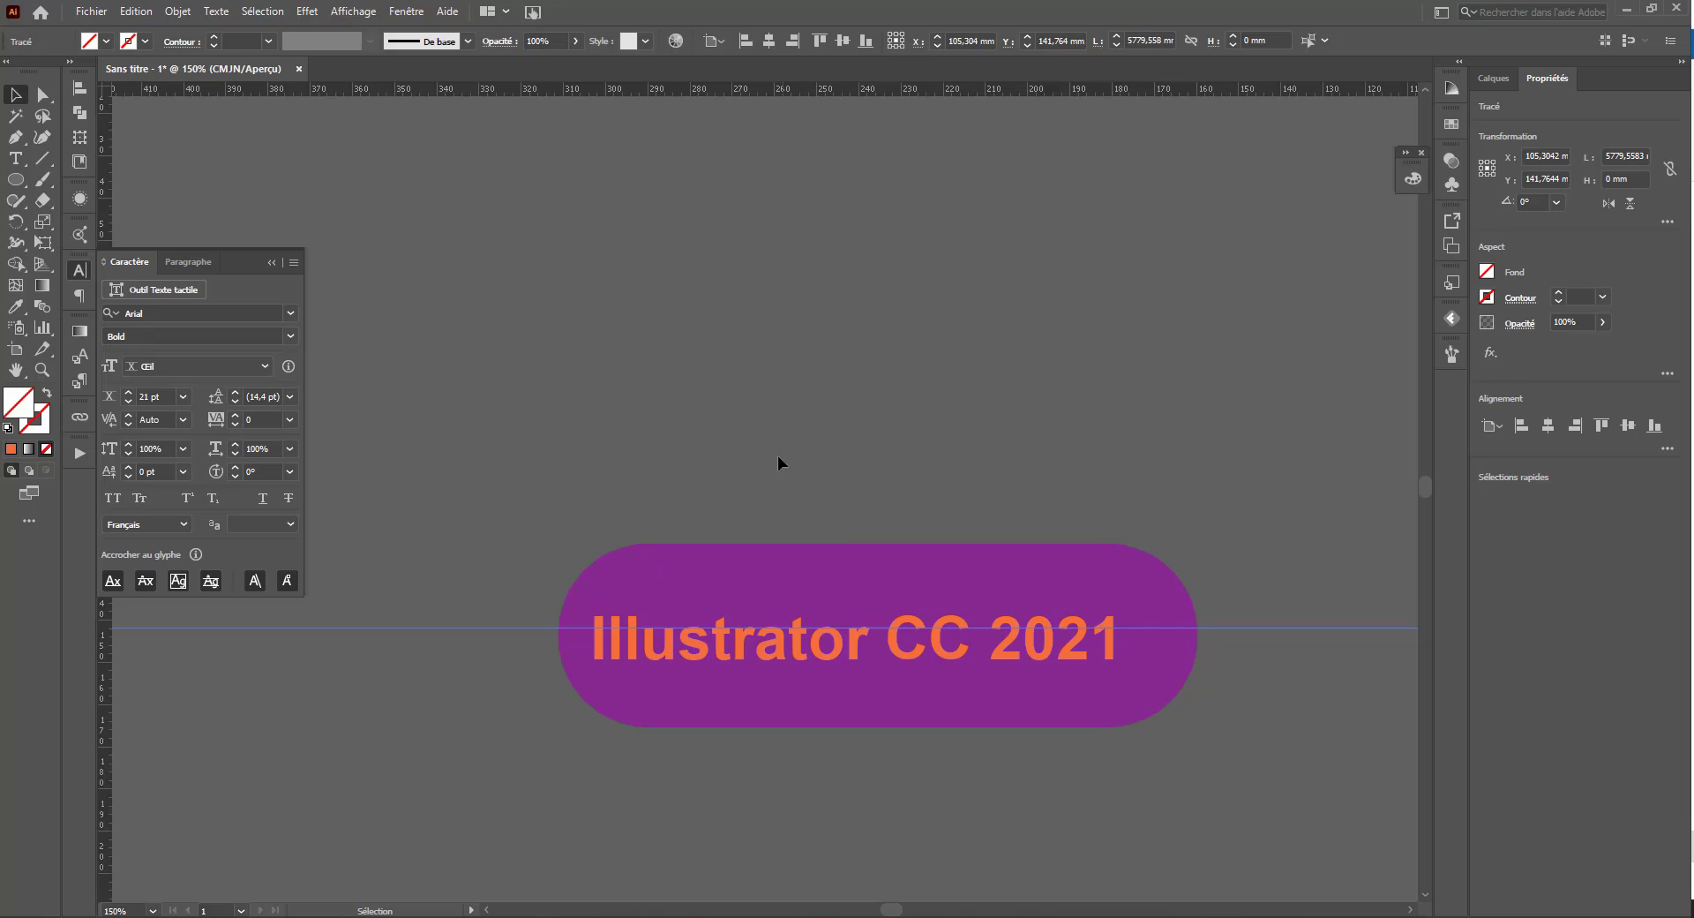
{"action": "key", "text": "ctrl+z"}
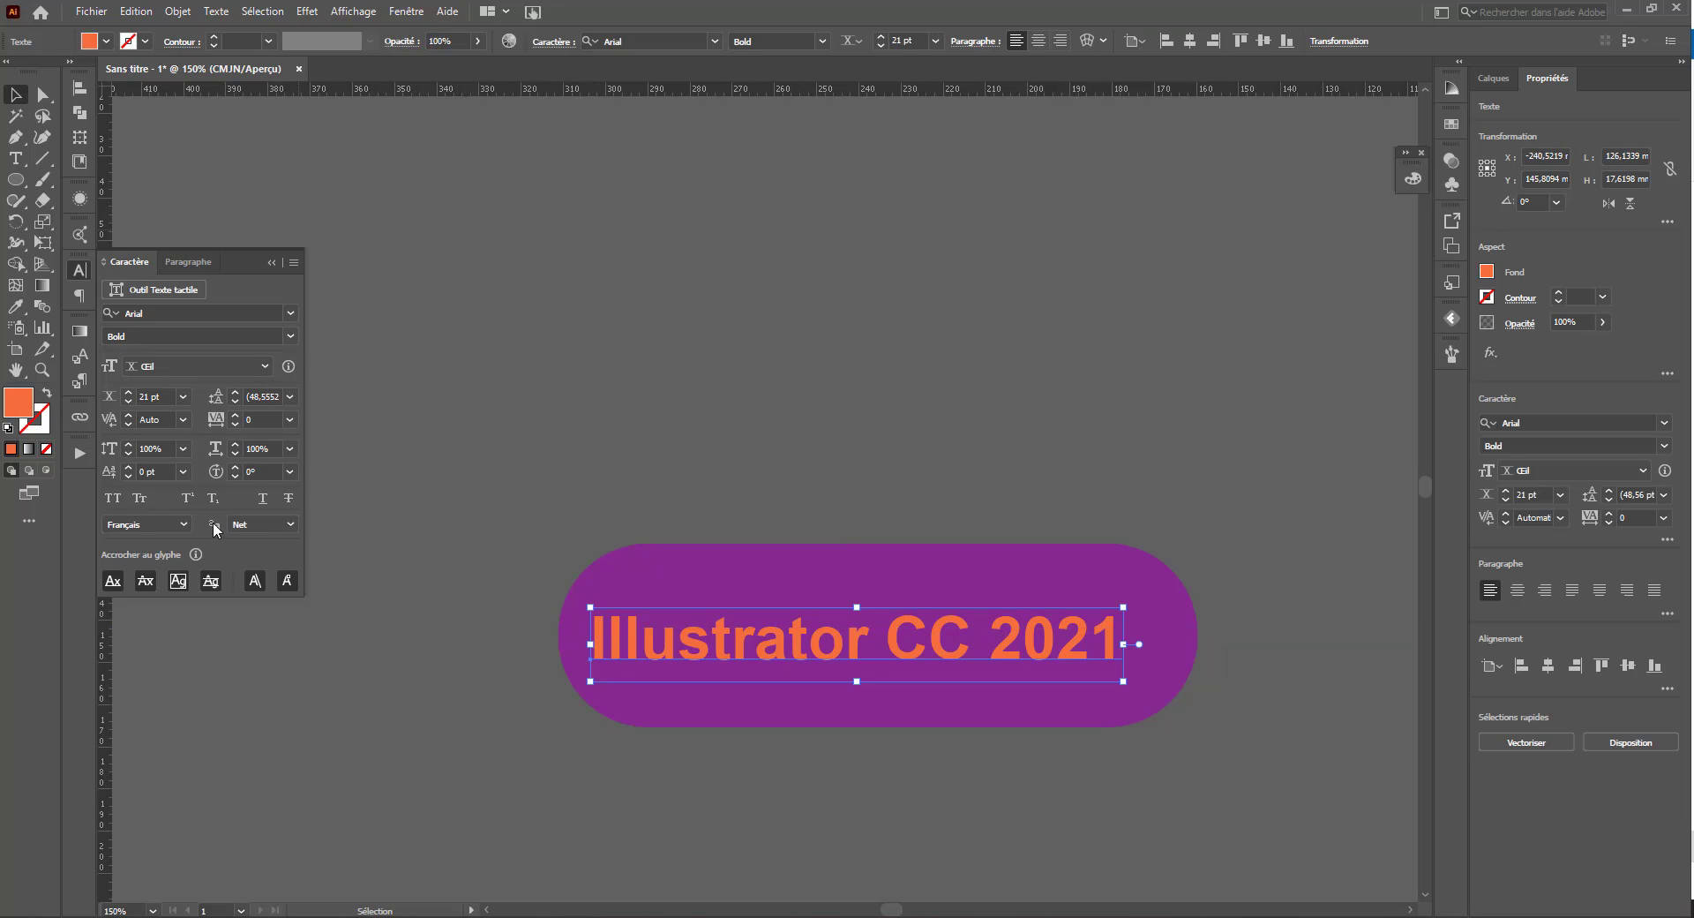
Step: Try the Zone ICF font height reference on the "Illustrator CC 2021" text, and set the reference back to Zone Em
{"action": "left_click", "coordinate": [171, 364]}
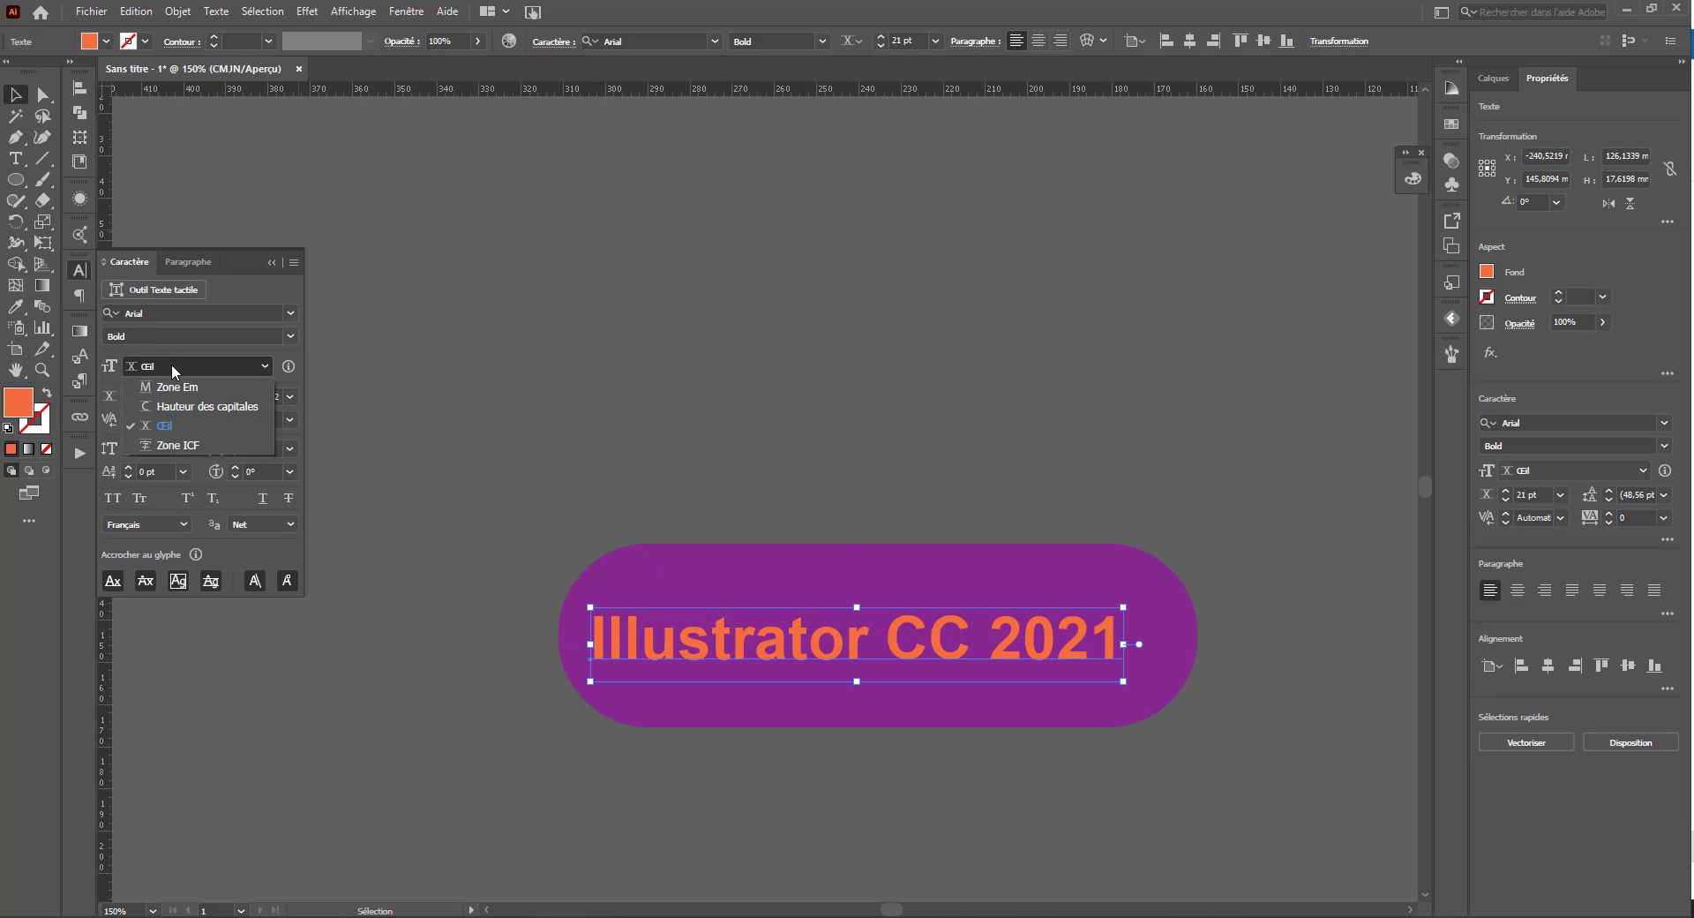
{"action": "left_click", "coordinate": [177, 446]}
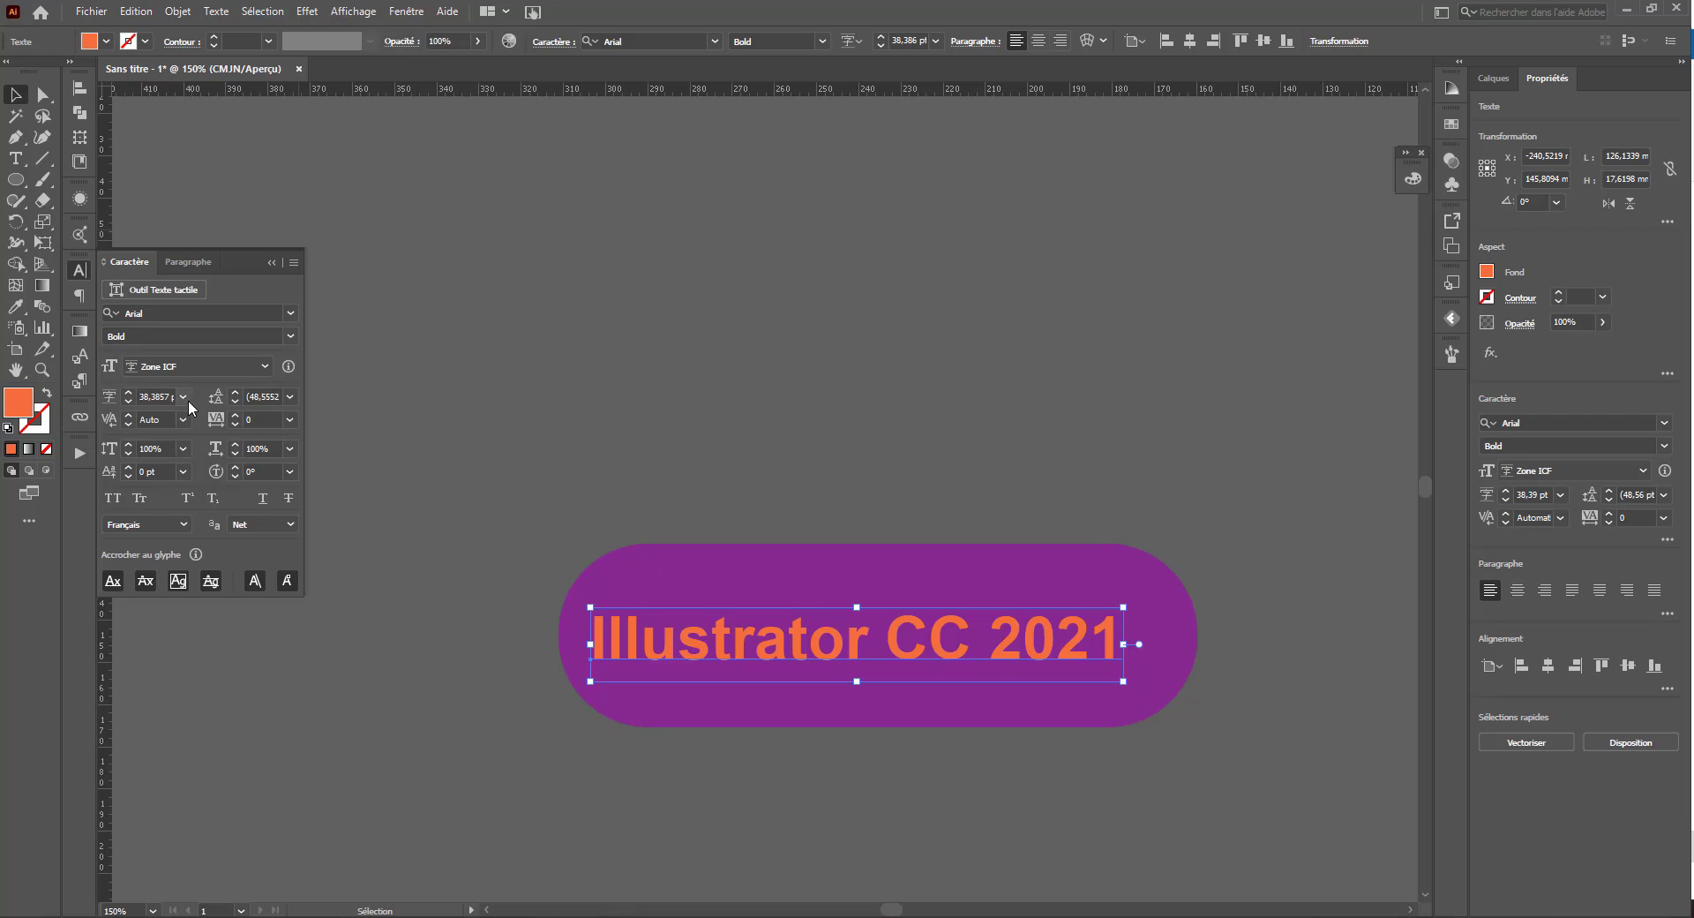
{"action": "left_click", "coordinate": [184, 397]}
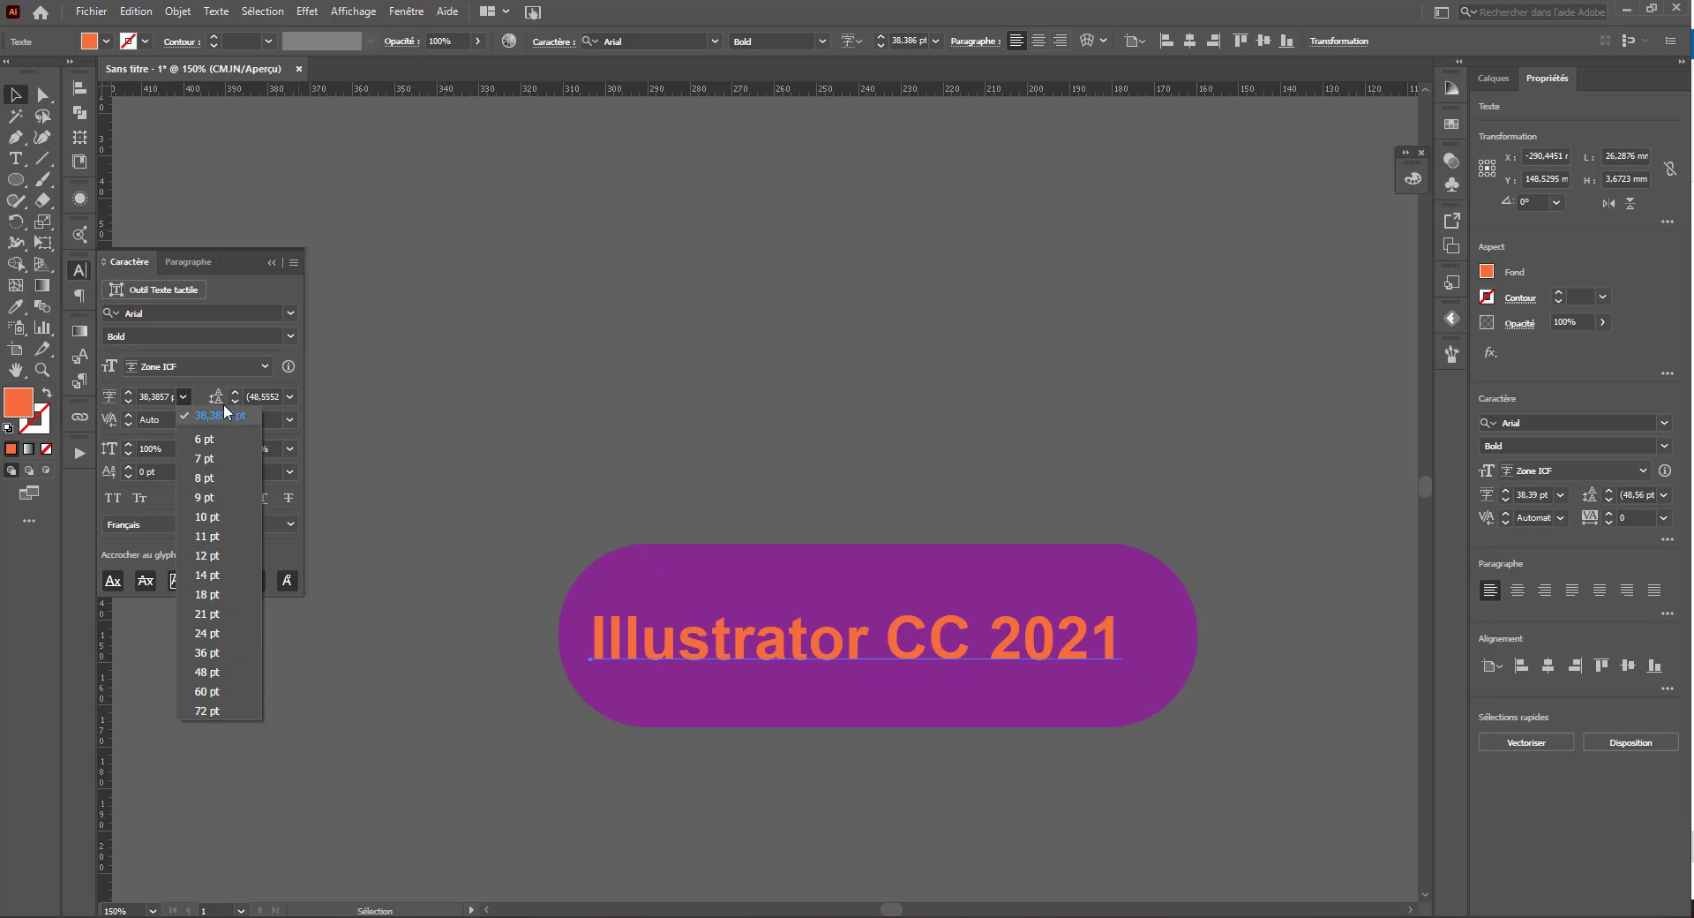
{"action": "left_click", "coordinate": [225, 367]}
{"action": "left_click", "coordinate": [225, 365]}
{"action": "left_click", "coordinate": [146, 388]}
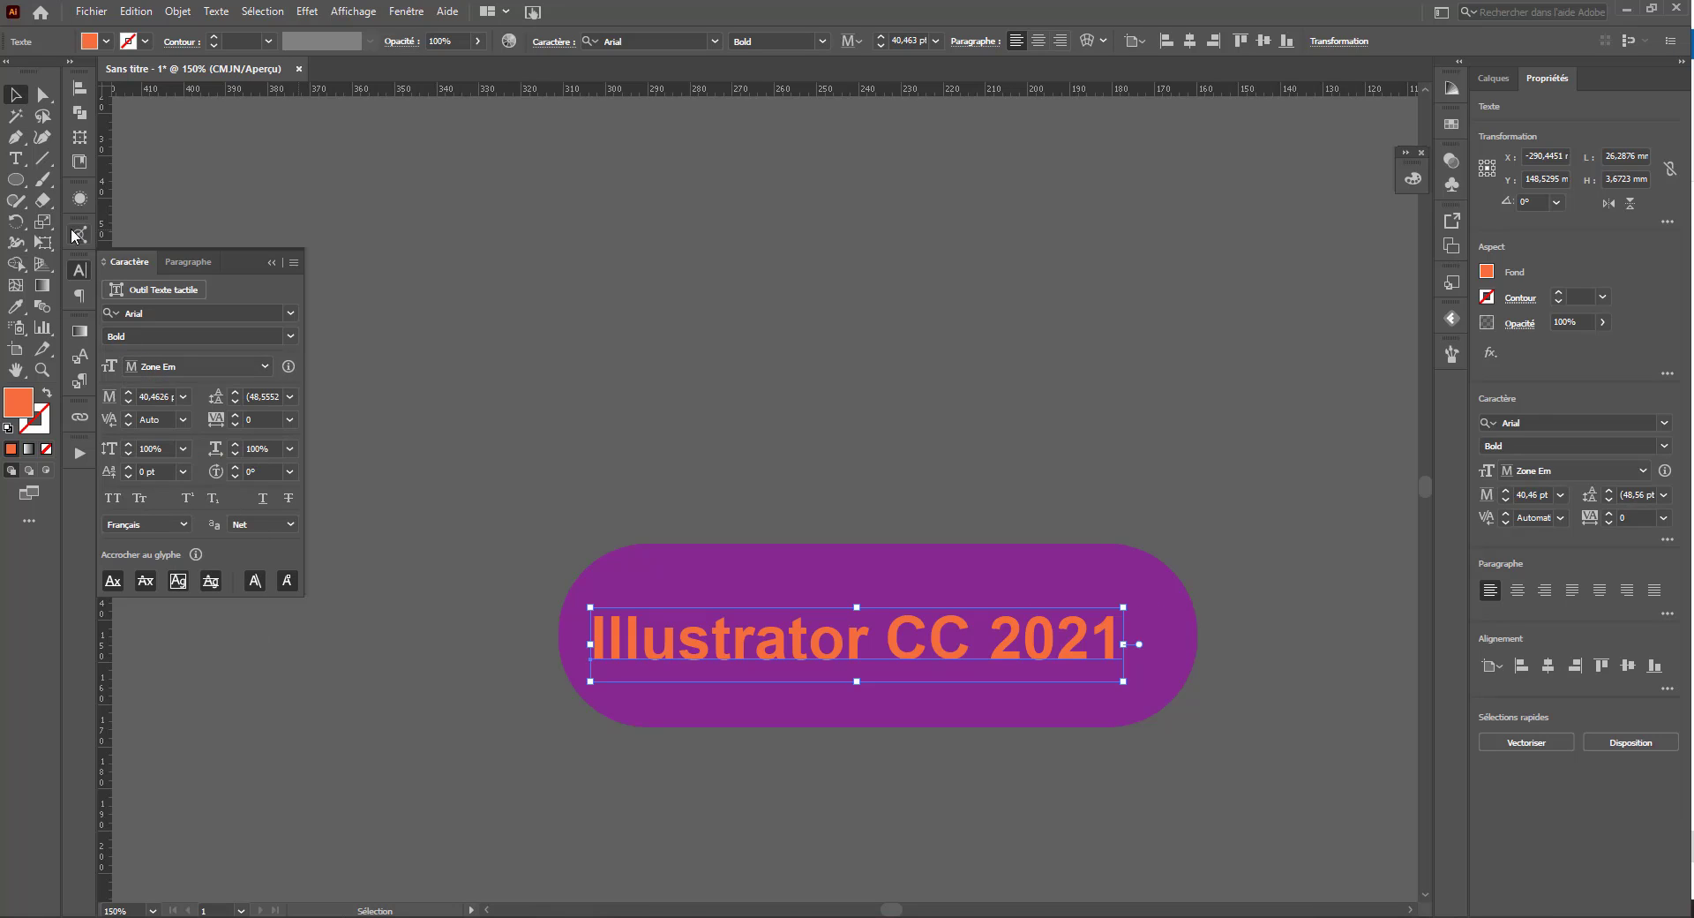
Step: Select the Lorem ipsum text frame and view the additional paragraph options
{"action": "scroll", "coordinate": [1097, 579], "scroll_direction": "left", "scroll_amount": 10}
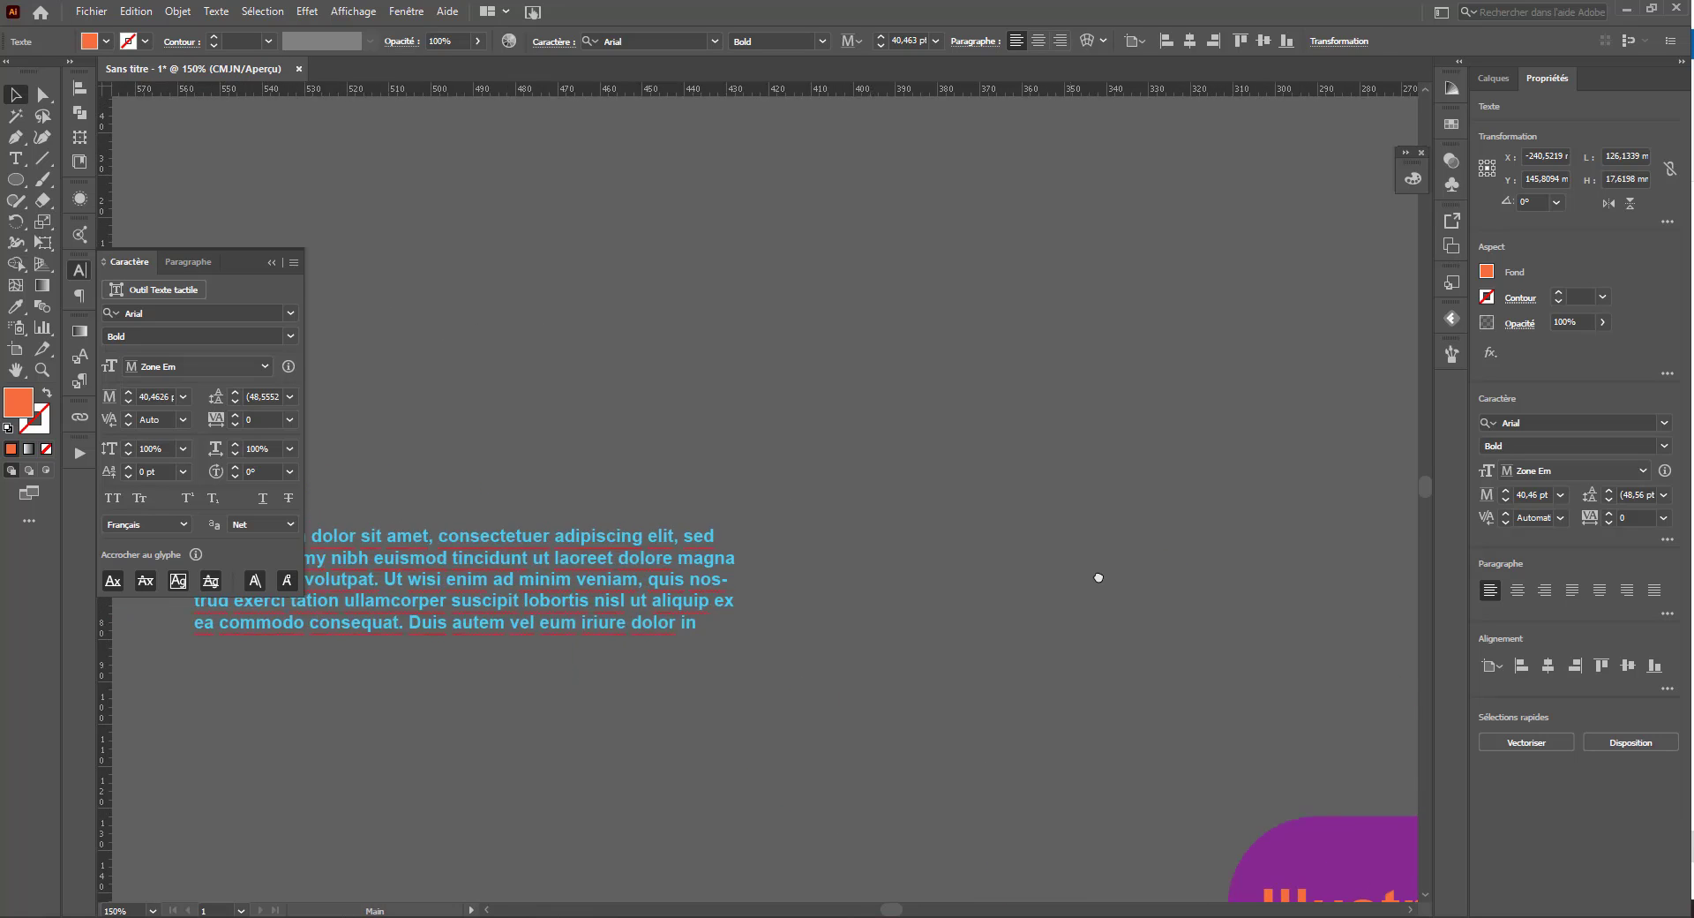
{"action": "left_click", "coordinate": [894, 534]}
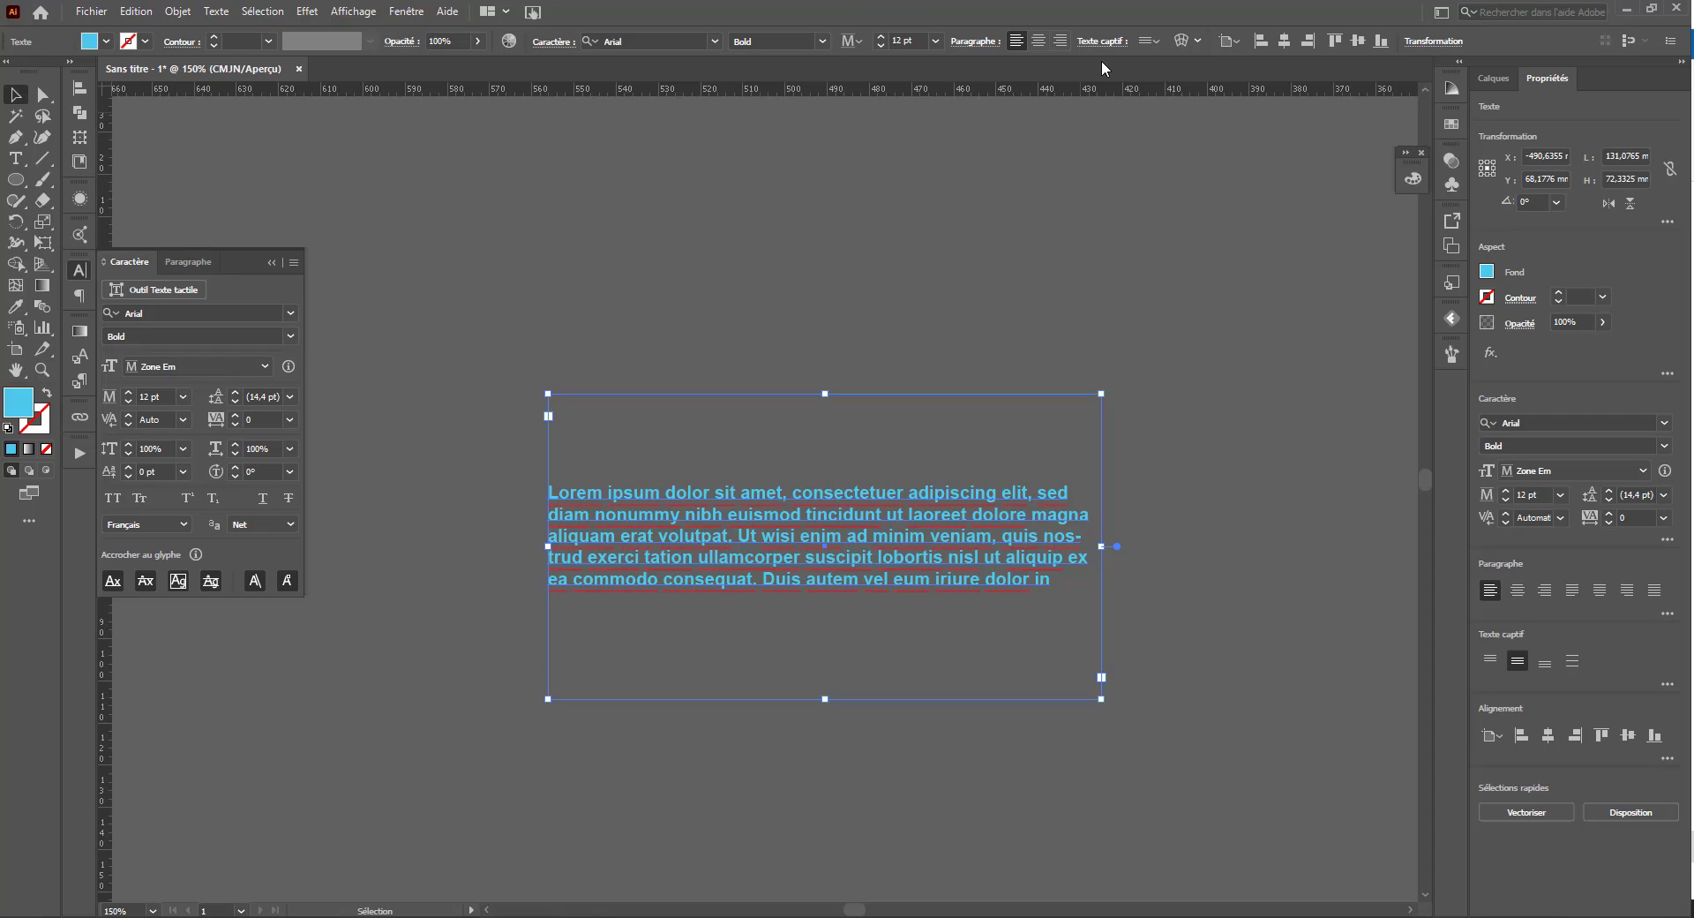
{"action": "left_click", "coordinate": [188, 262]}
{"action": "left_click", "coordinate": [291, 263]}
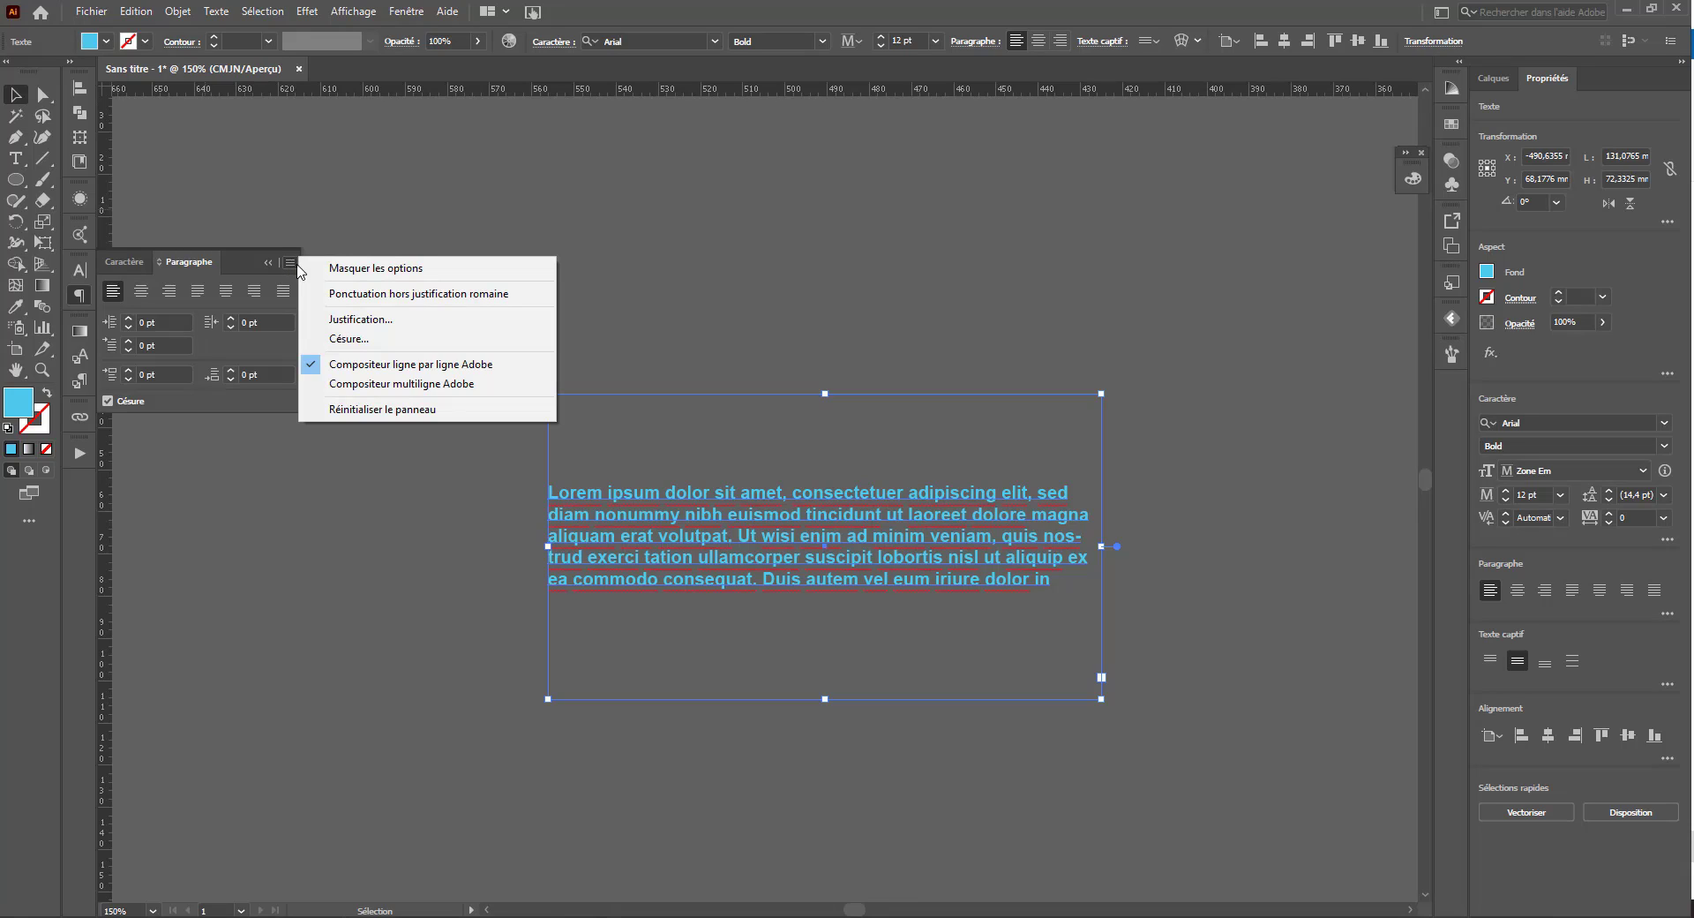
{"action": "left_click", "coordinate": [341, 307]}
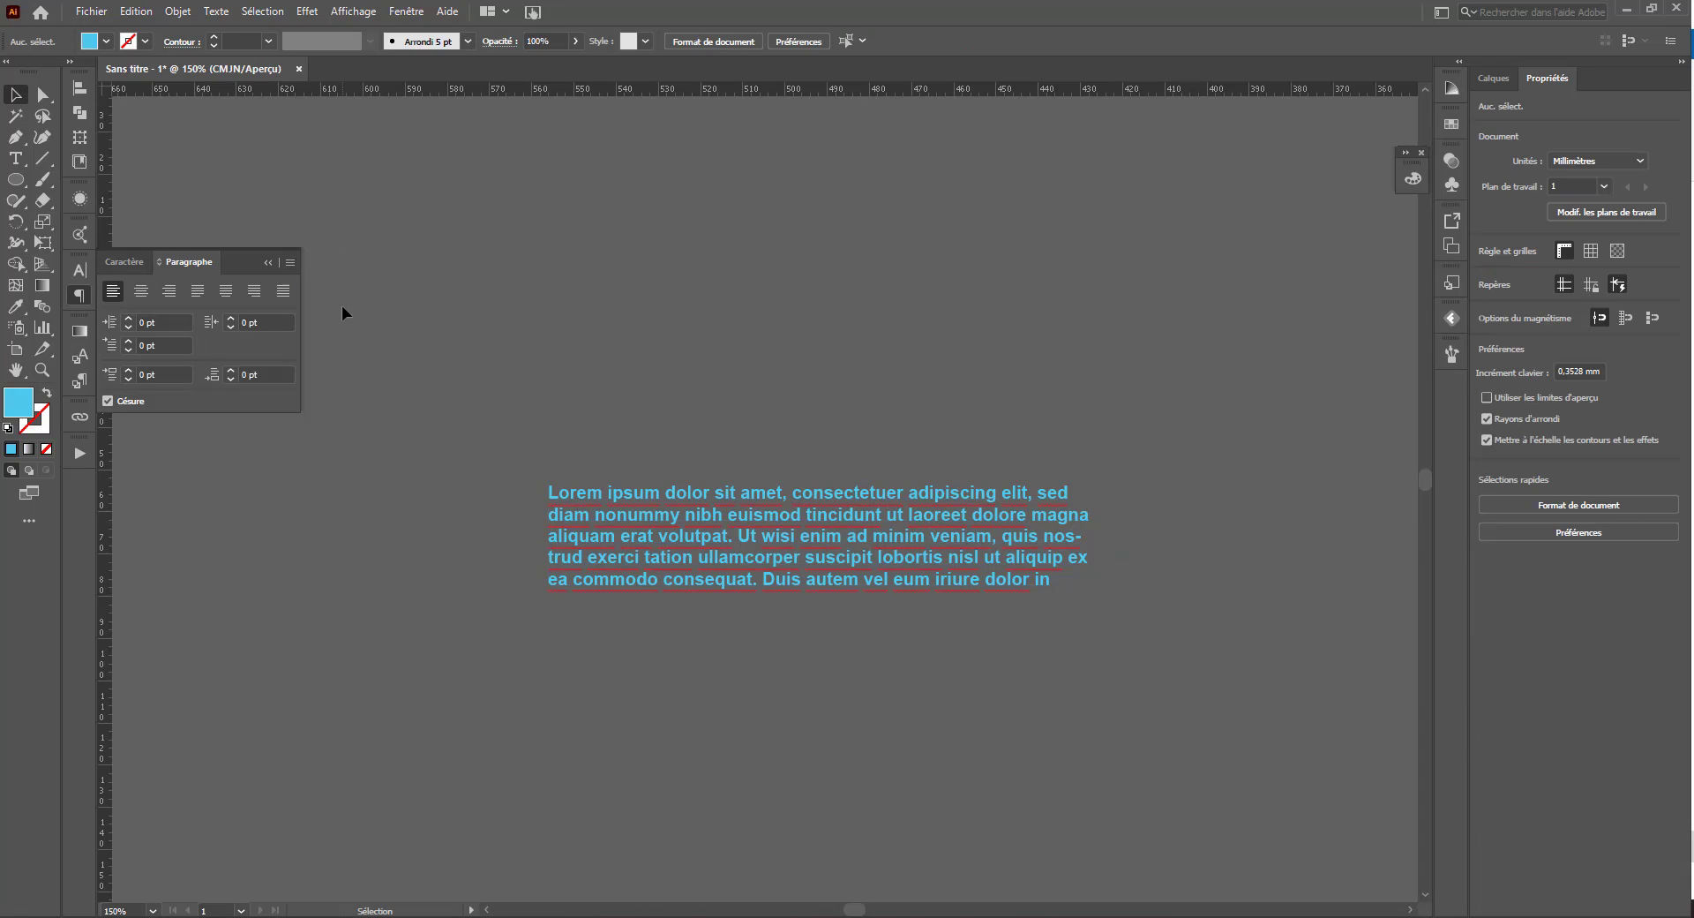
Step: Preview the Bas, Haut and Justifier vertical alignments in the Lorem ipsum frame's area type options, and cancel the changes
{"action": "left_click", "coordinate": [697, 512]}
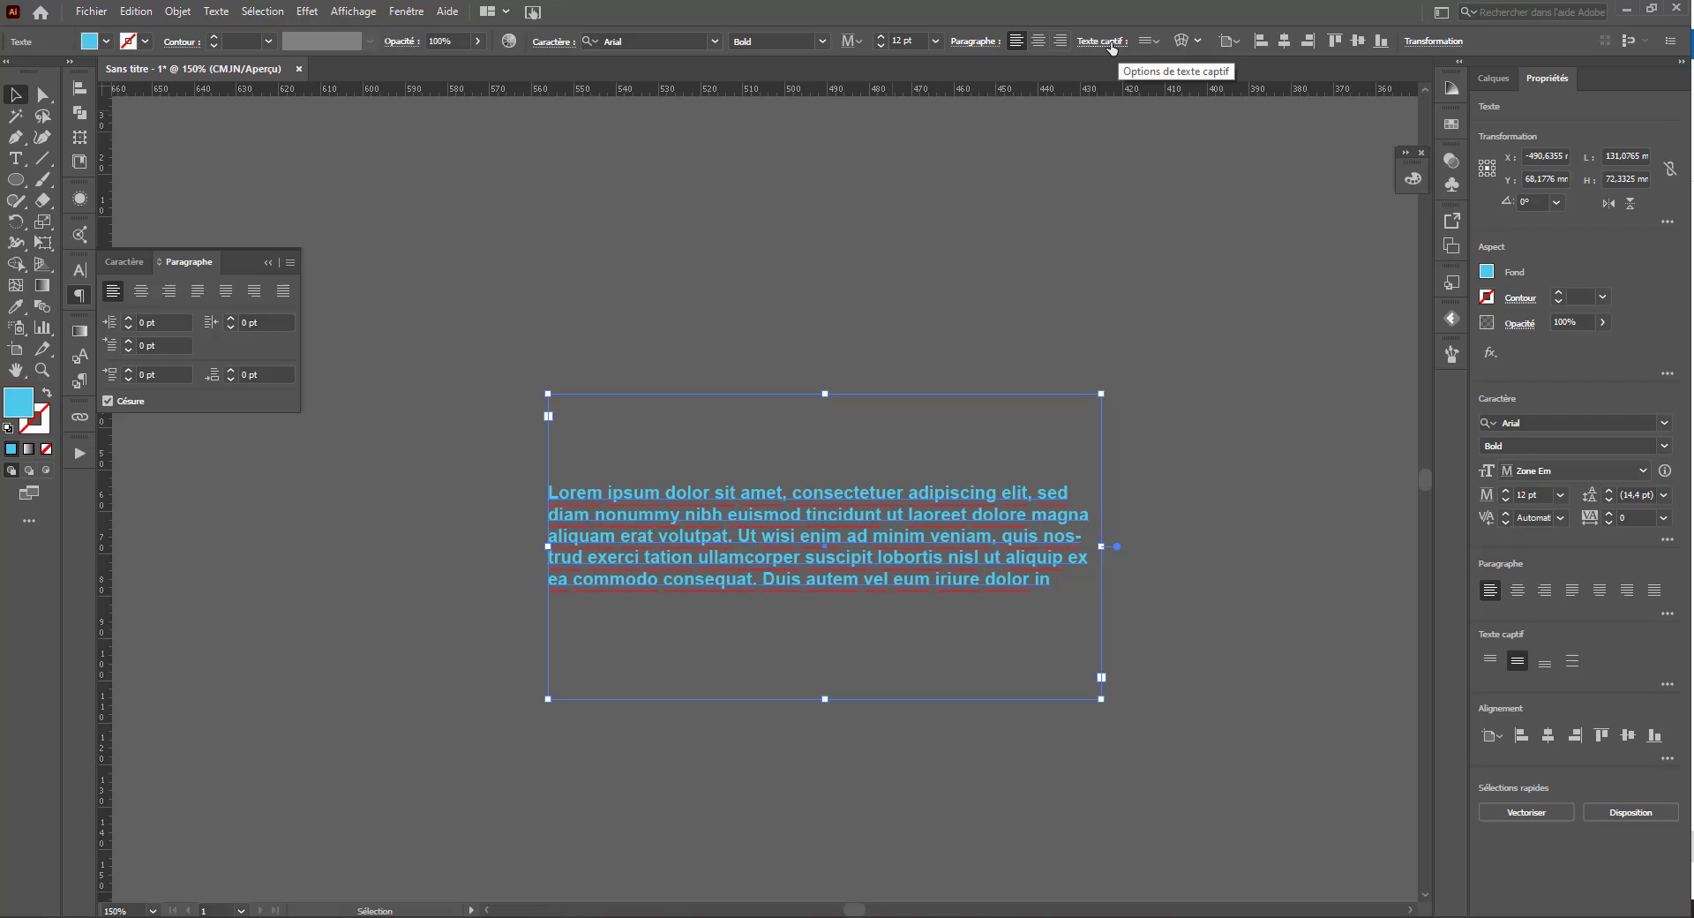
{"action": "left_click", "coordinate": [1113, 49]}
{"action": "left_click_drag", "start_coordinate": [967, 155], "coordinate": [1114, 133]}
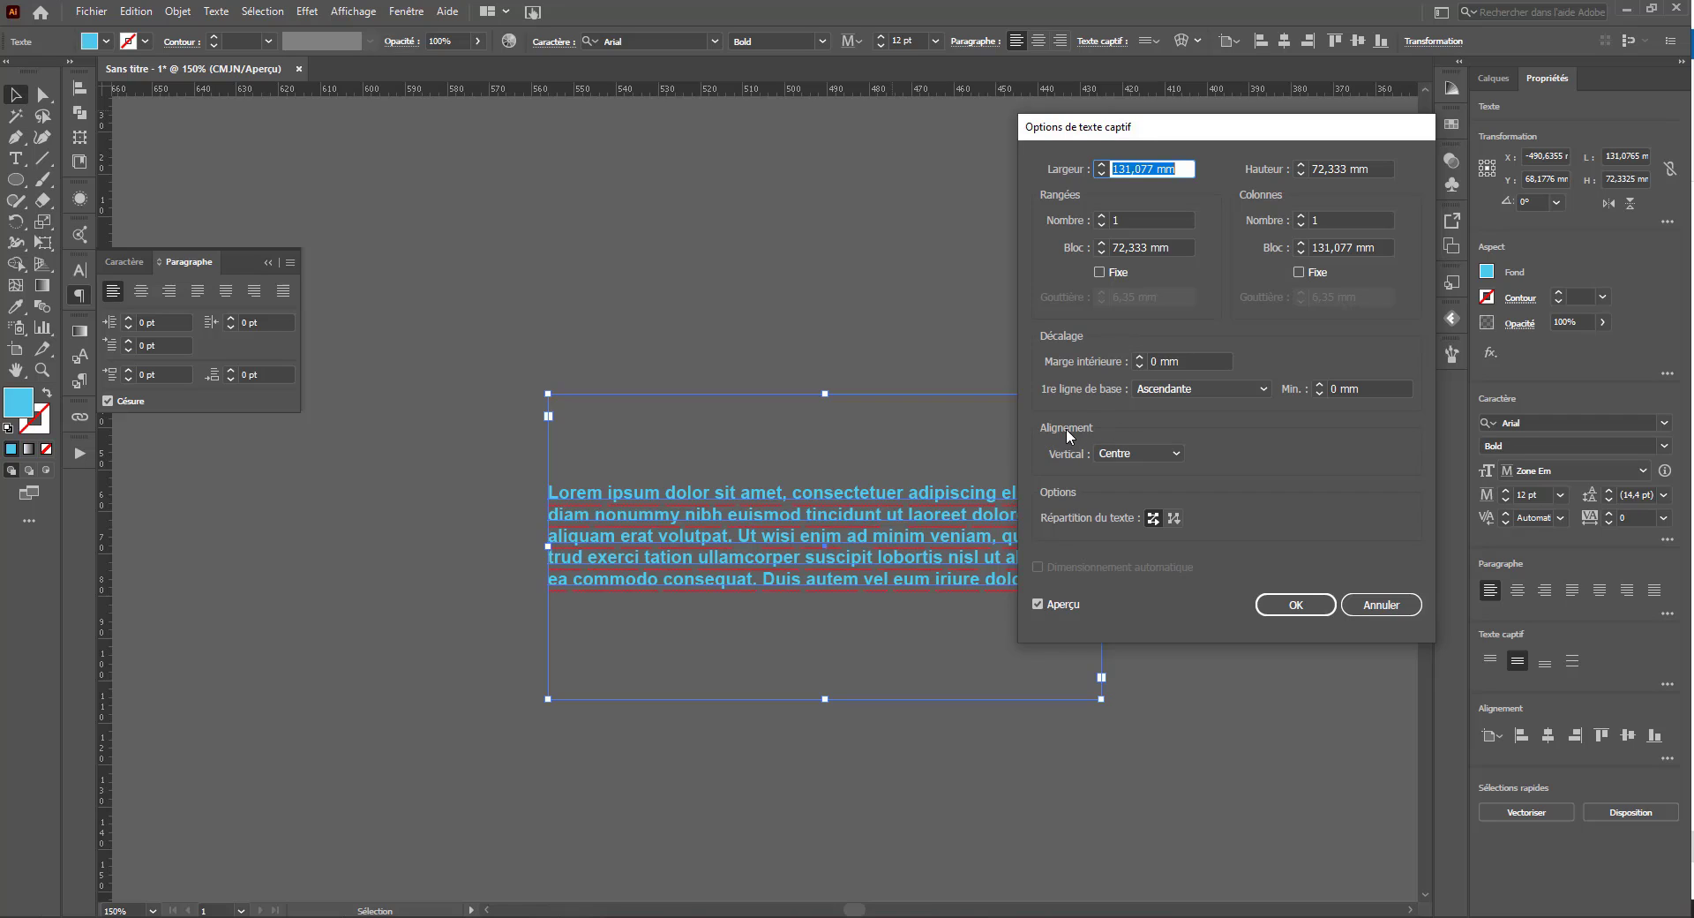
{"action": "left_click", "coordinate": [1139, 453]}
{"action": "left_click", "coordinate": [1127, 507]}
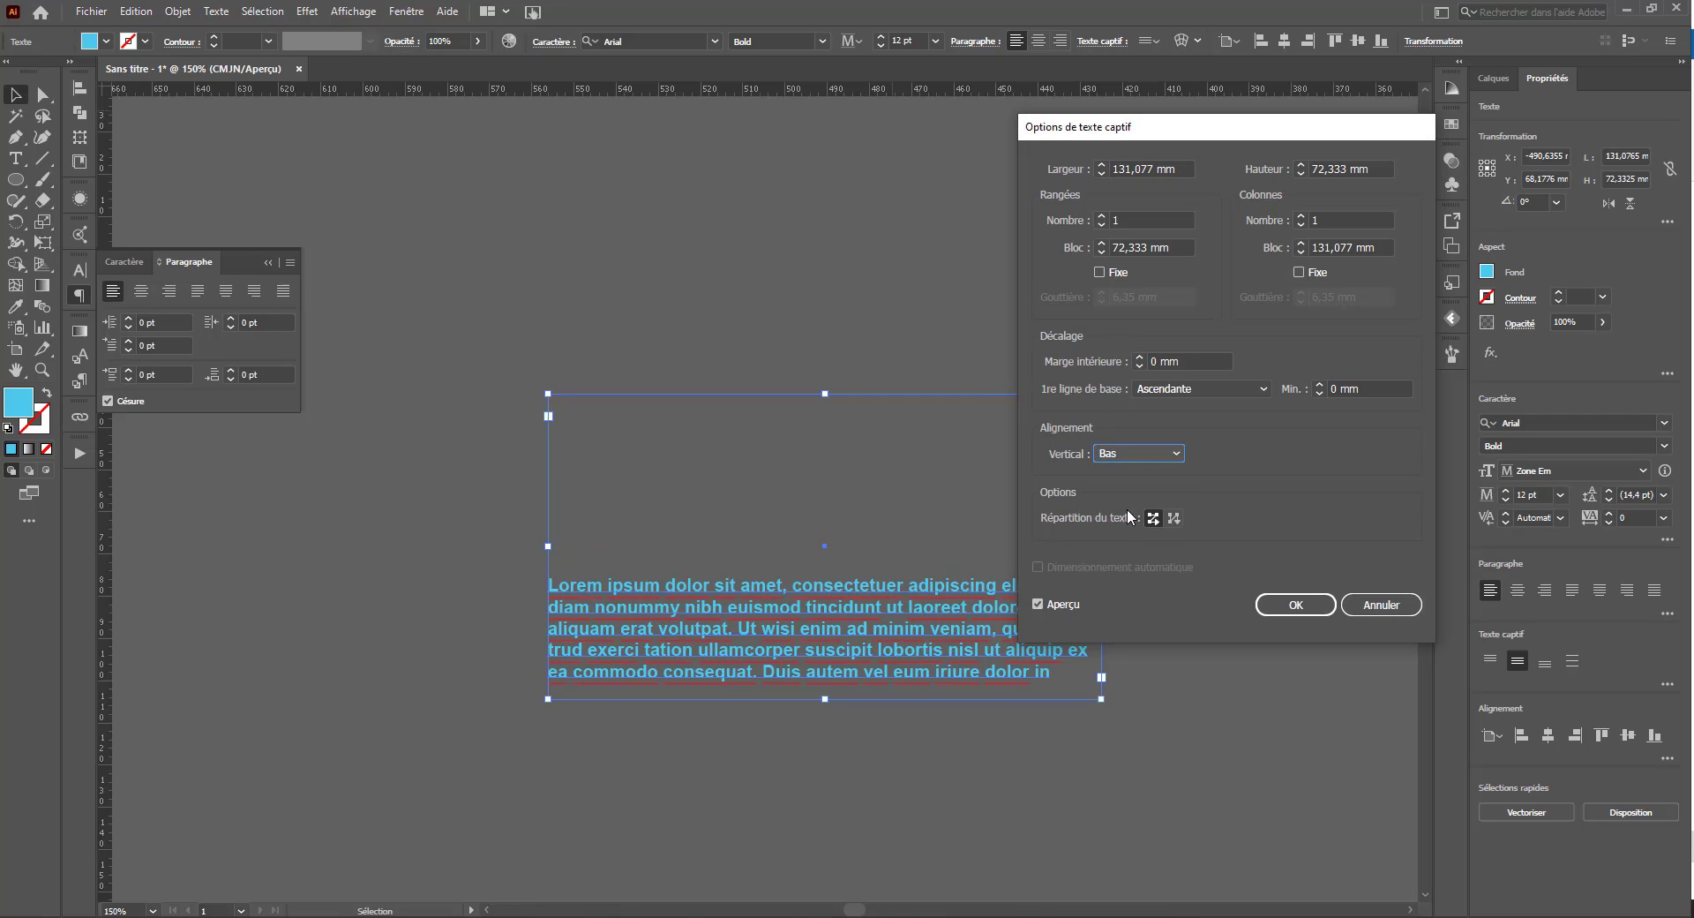
{"action": "left_click", "coordinate": [1143, 454]}
{"action": "left_click", "coordinate": [1124, 473]}
{"action": "left_click", "coordinate": [1139, 453]}
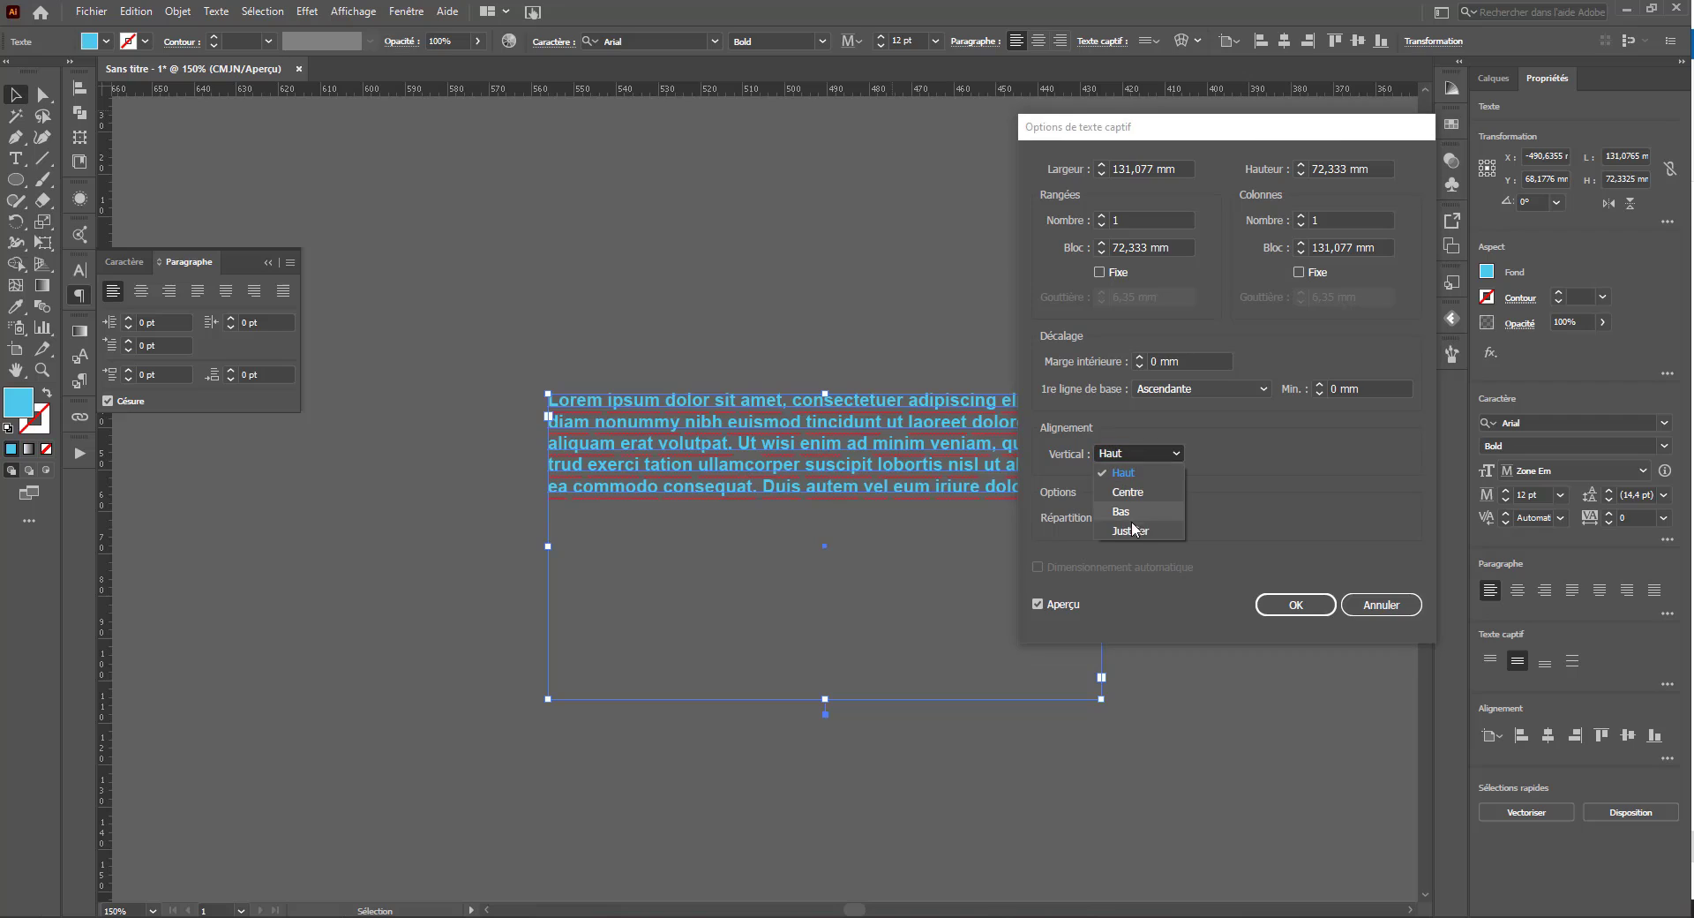
{"action": "left_click", "coordinate": [1132, 530]}
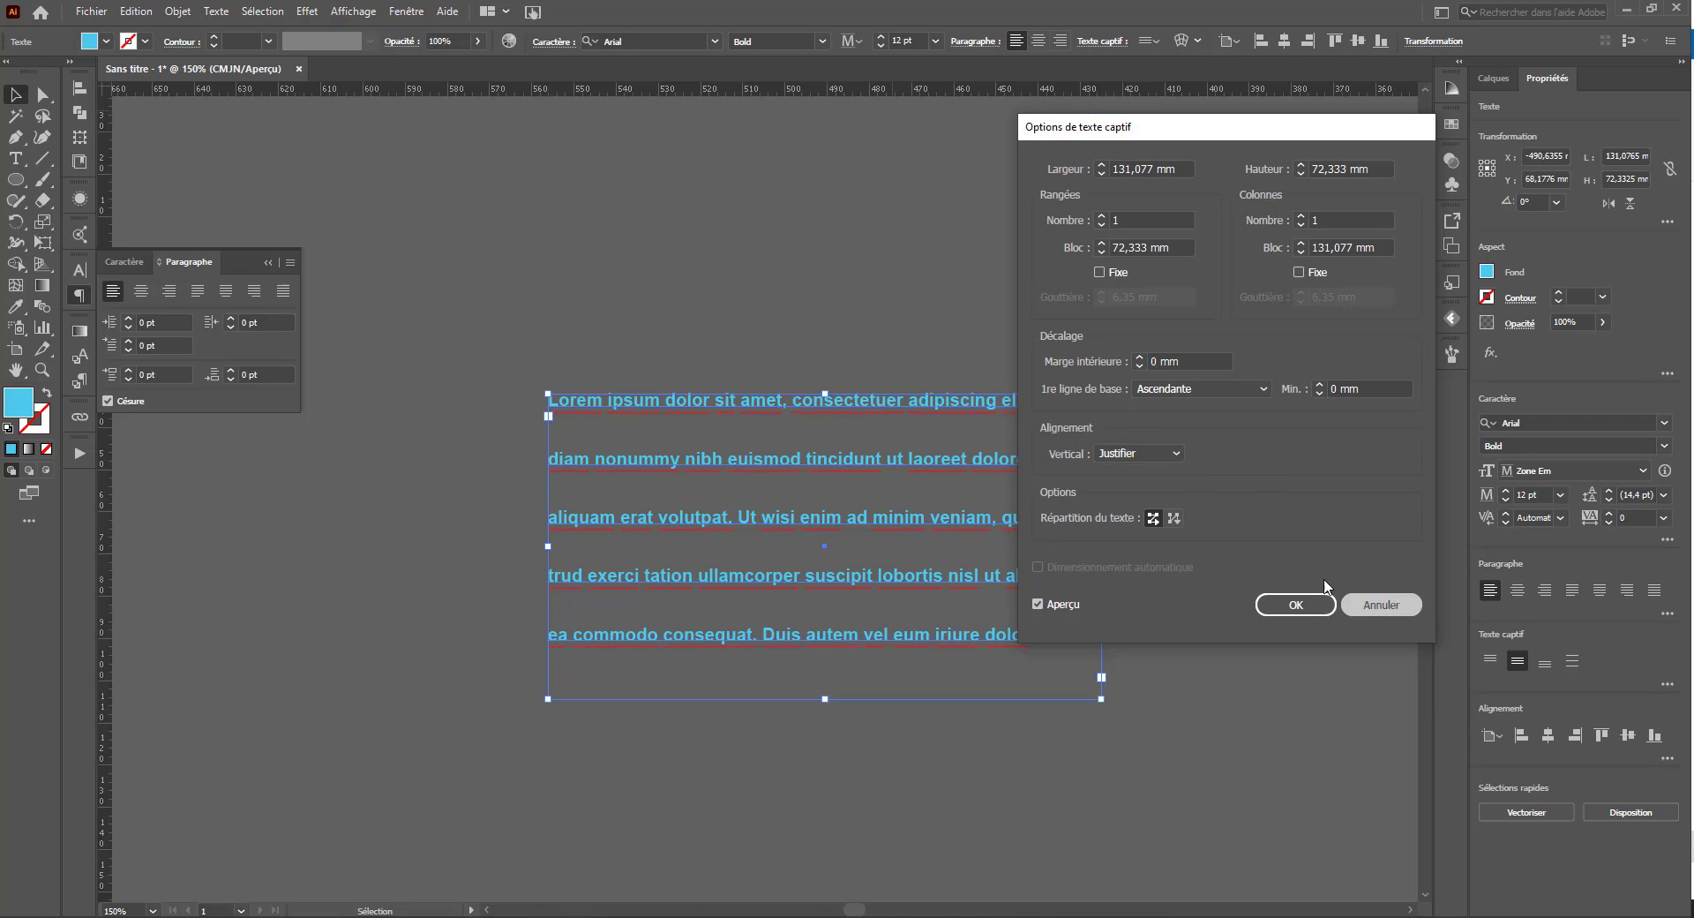
{"action": "left_click", "coordinate": [1381, 605]}
Step: Delete the Lorem ipsum text frame
{"action": "left_click", "coordinate": [533, 242]}
{"action": "left_click_drag", "start_coordinate": [570, 395], "coordinate": [691, 299]}
{"action": "key", "text": "Delete"}
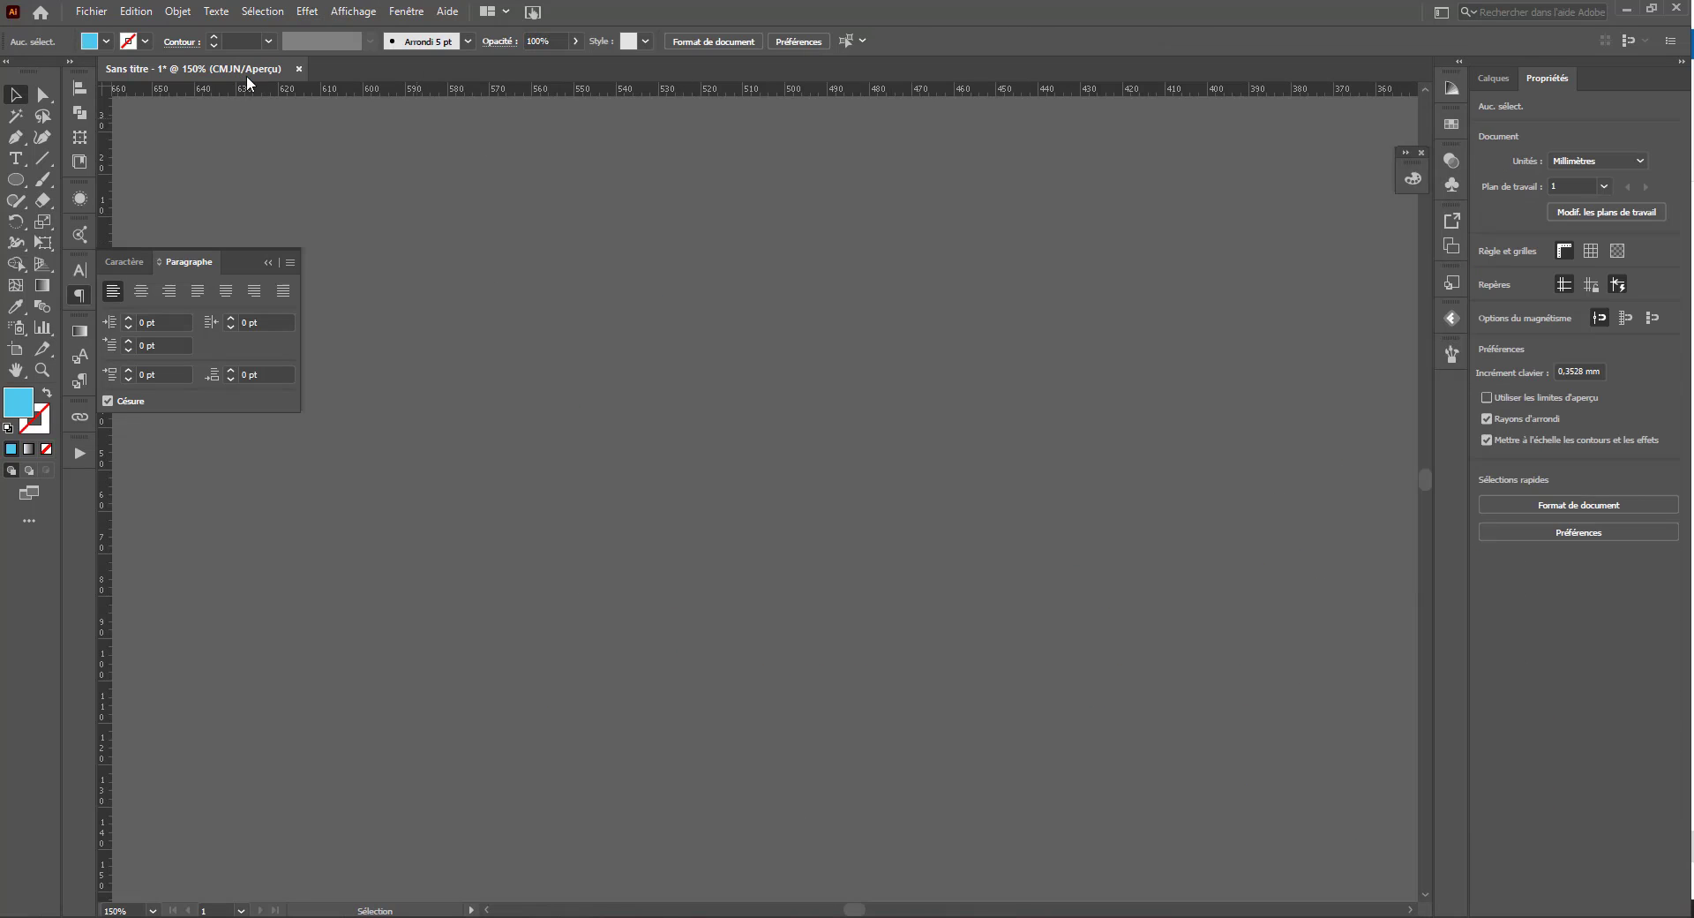
{"action": "key", "text": "ctrl+minus"}
{"action": "key", "text": "ctrl+minus"}
{"action": "key", "text": "ctrl+minus"}
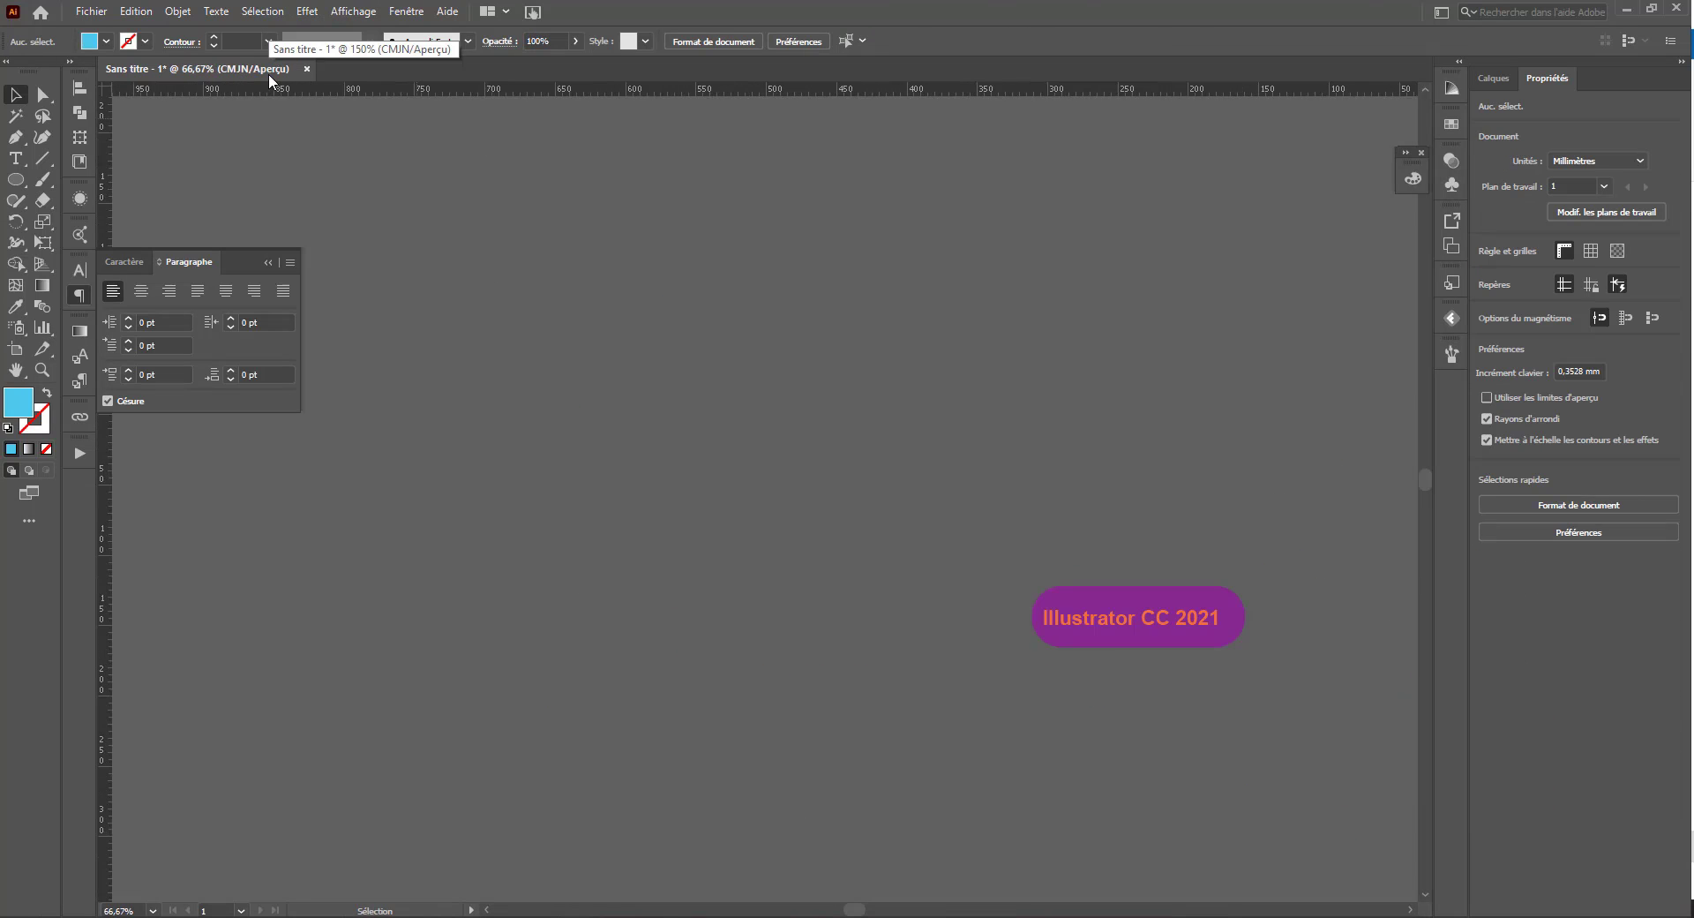